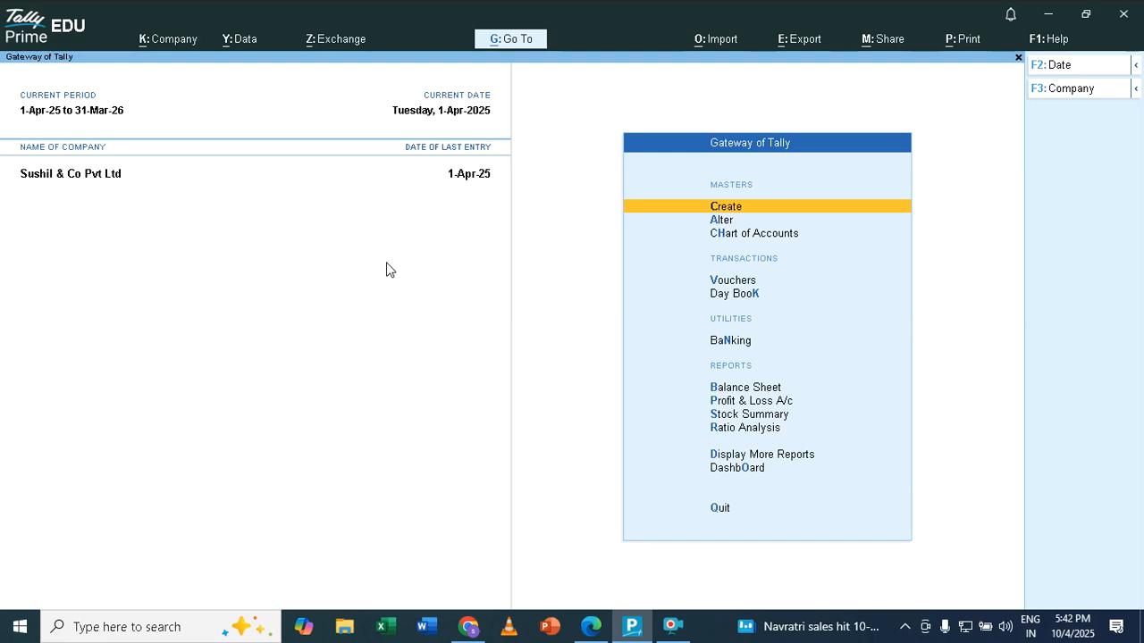
# Open the company's Balance Sheet and display it in detailed form
pyautogui.press('Down')
pyautogui.press('Down')
pyautogui.press('Down')
pyautogui.press('Down')
pyautogui.press('Down')
pyautogui.press('Down')
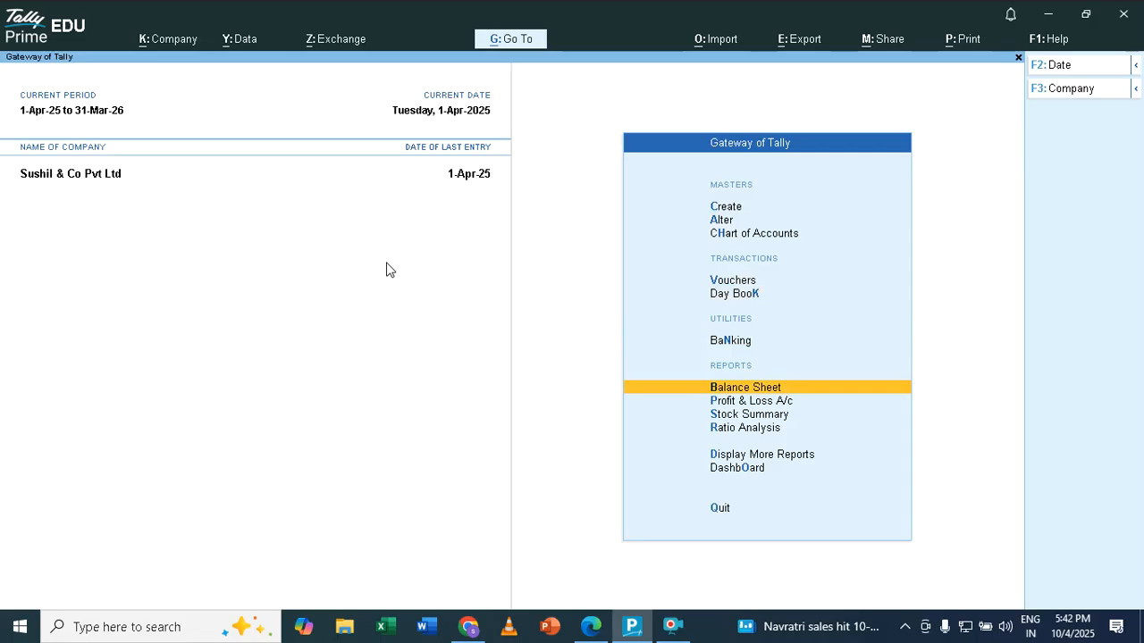
pyautogui.press('Return')
pyautogui.press('alt')
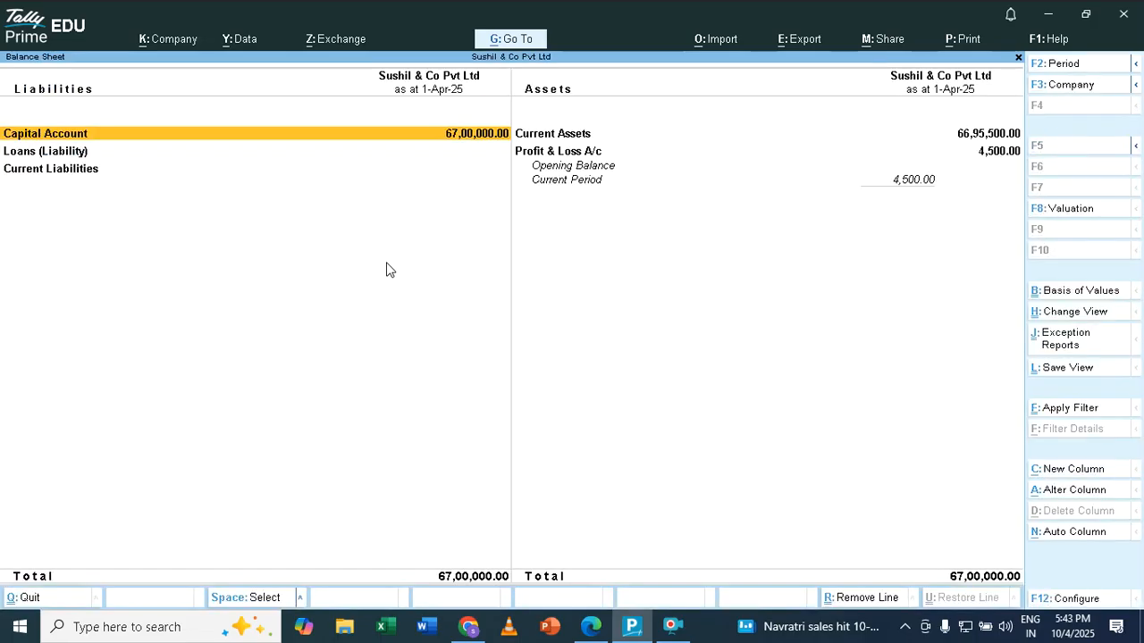
pyautogui.press('alt')
pyautogui.press('alt')
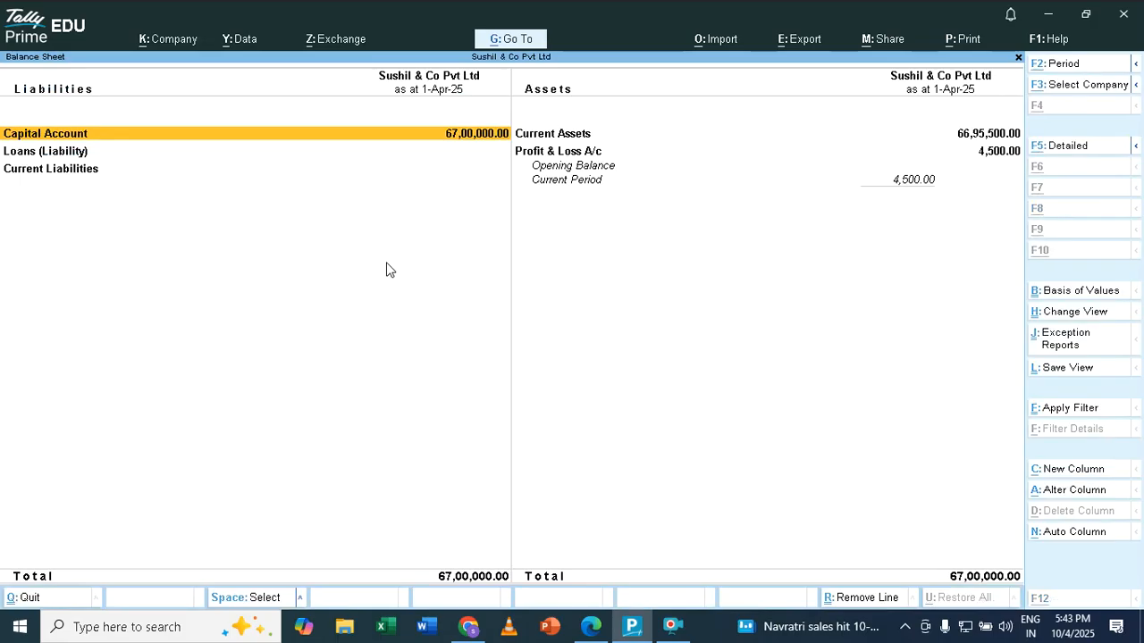
pyautogui.hotkey('alt', 'F5')
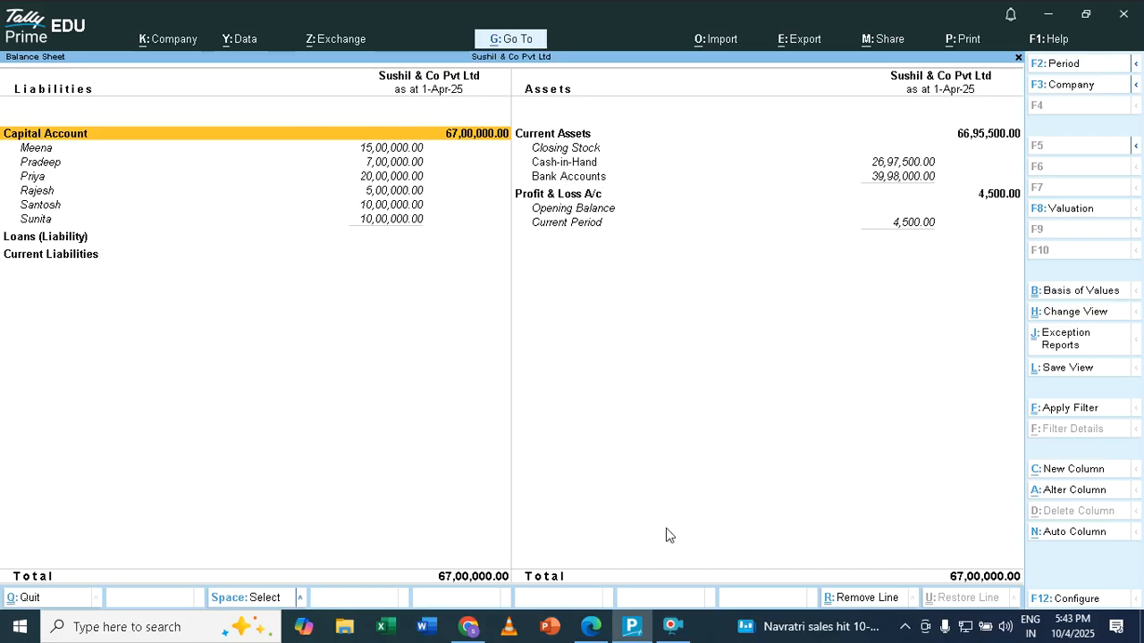
# Switch to the PDF notes in the browser to review the Fixed Assets list, and return to TallyPrime
pyautogui.click(592, 632)
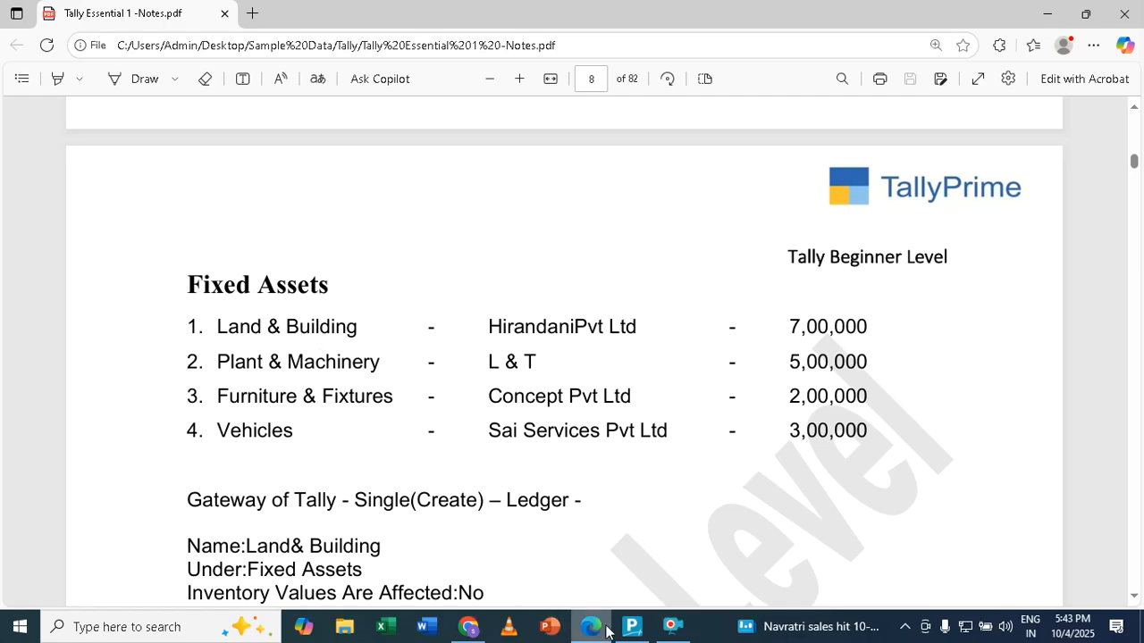
pyautogui.click(632, 628)
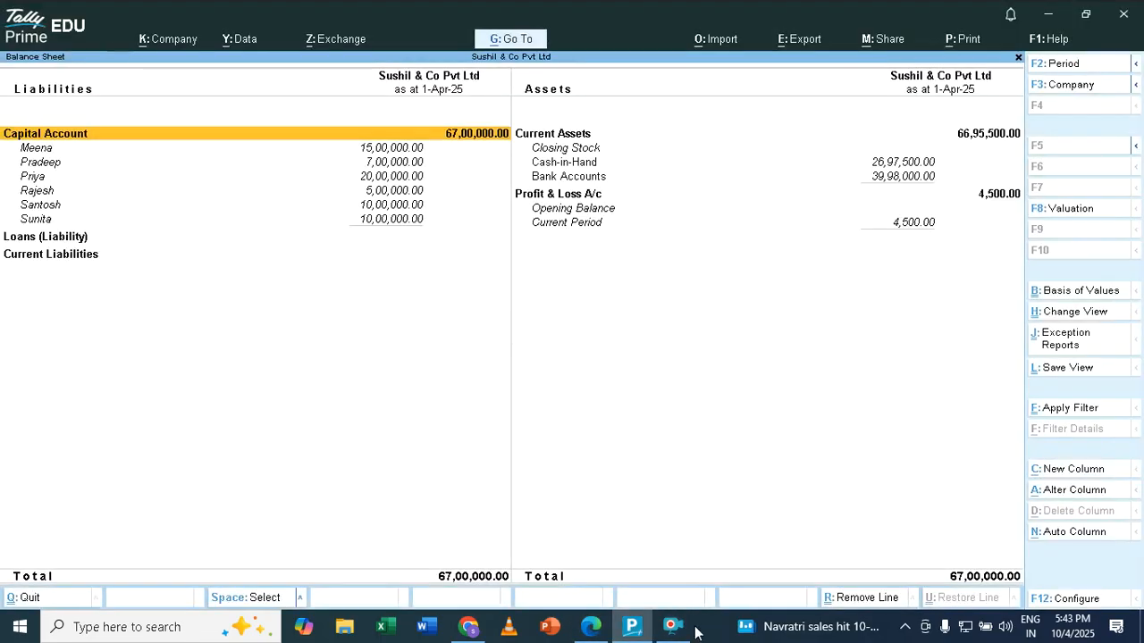
pyautogui.click(590, 628)
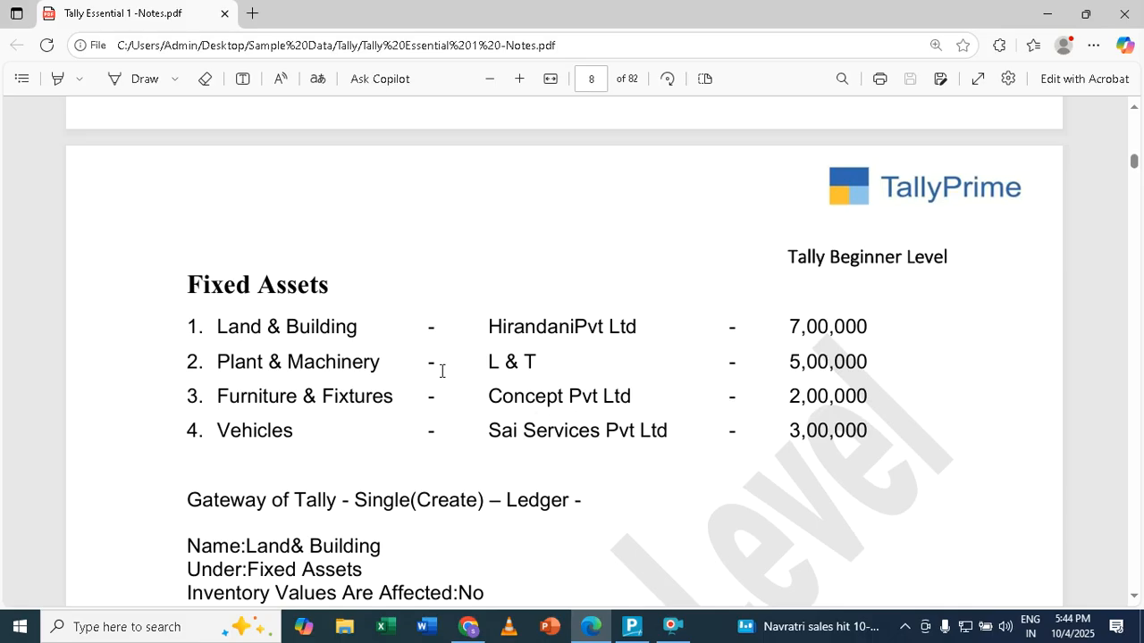
pyautogui.click(632, 627)
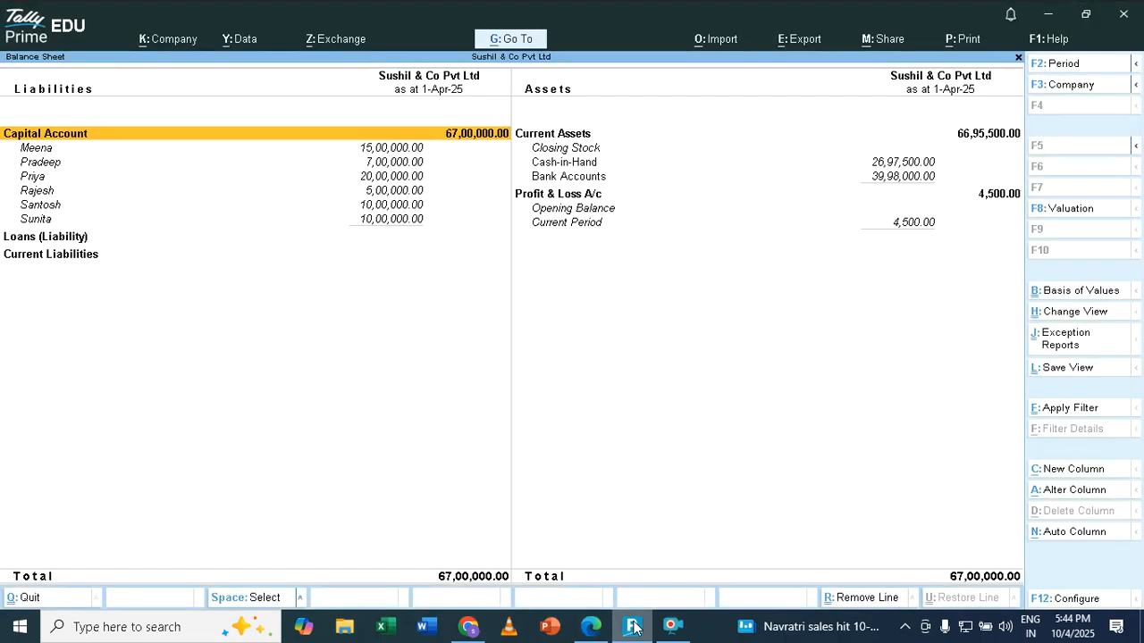
# Leave the Balance Sheet and open the list of Ledgers in the Chart of Accounts
pyautogui.press('Escape')
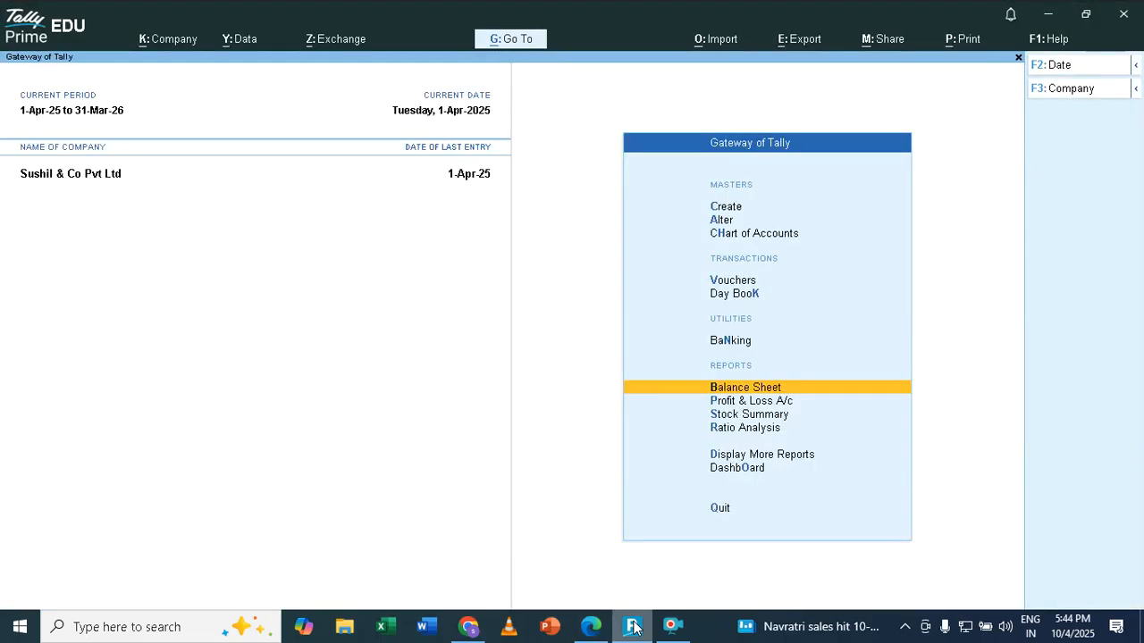
pyautogui.press('Up')
pyautogui.press('Up')
pyautogui.press('Up')
pyautogui.press('Up')
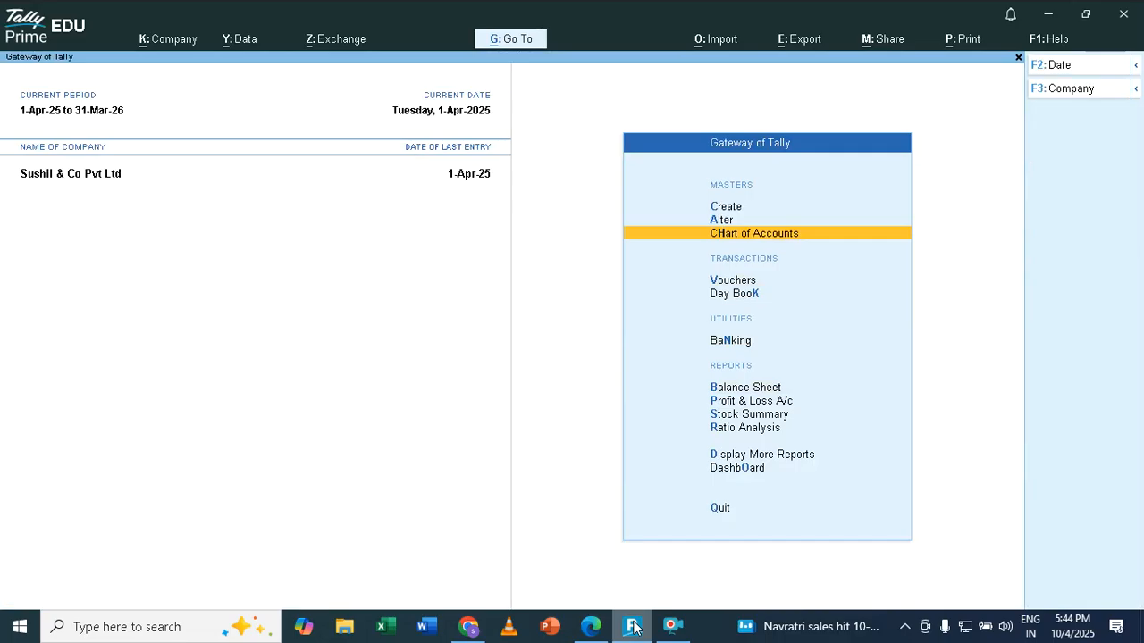
pyautogui.press('Up')
pyautogui.press('Up')
pyautogui.press('Down')
pyautogui.press('Down')
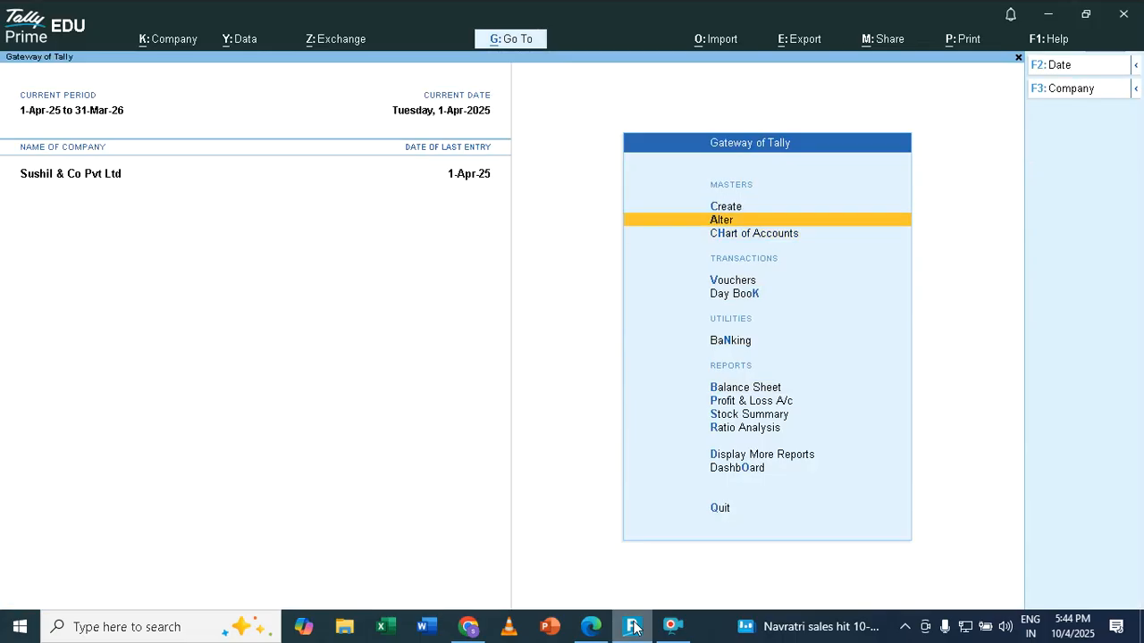
pyautogui.press('Return')
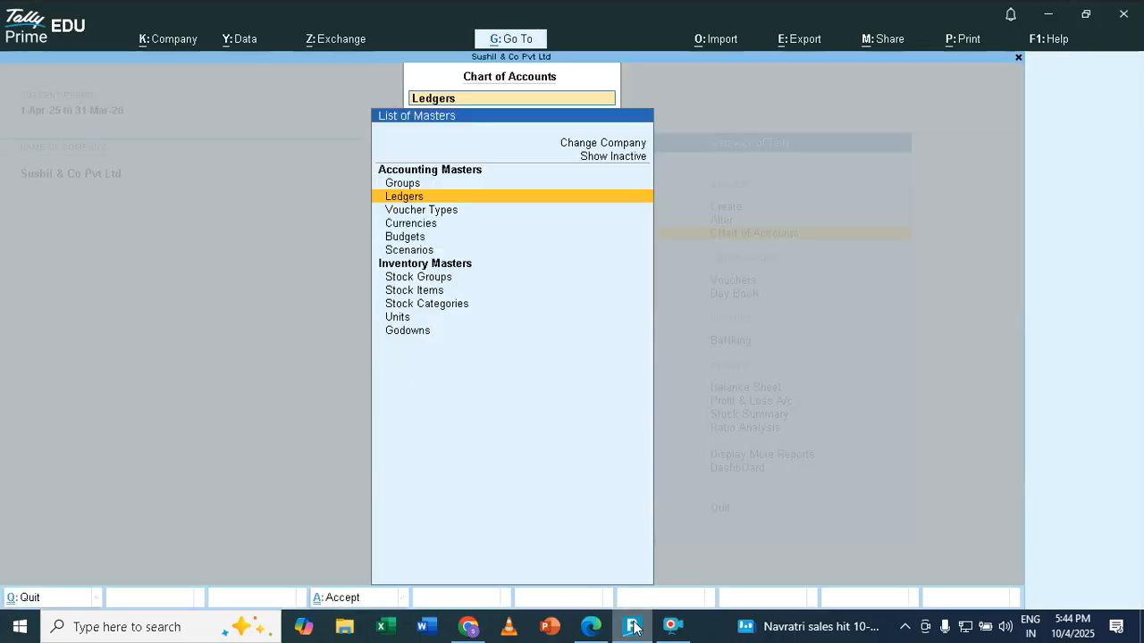
pyautogui.press('Return')
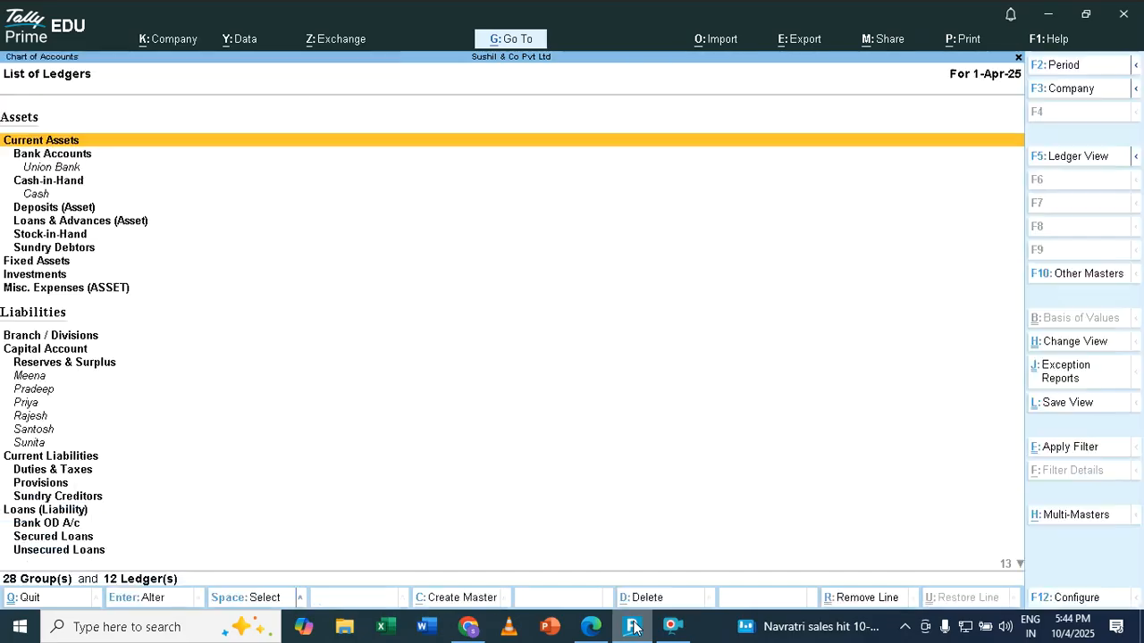
# Start Multi Create for ledgers with Fixed Assets as the parent group
pyautogui.hotkey('alt', 'h')
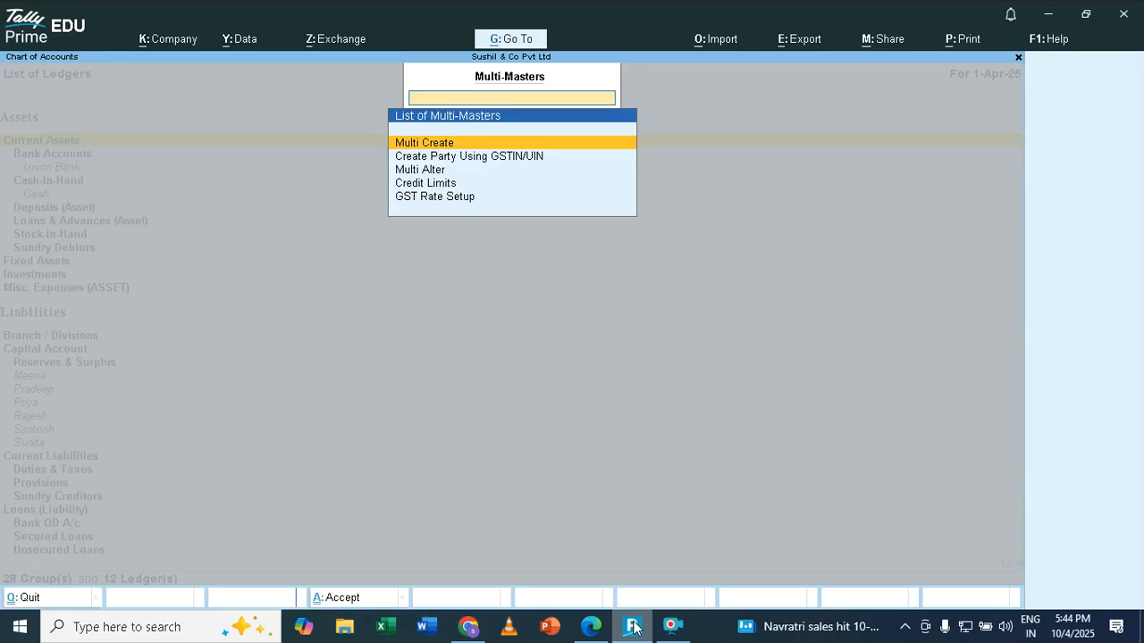
pyautogui.press('Return')
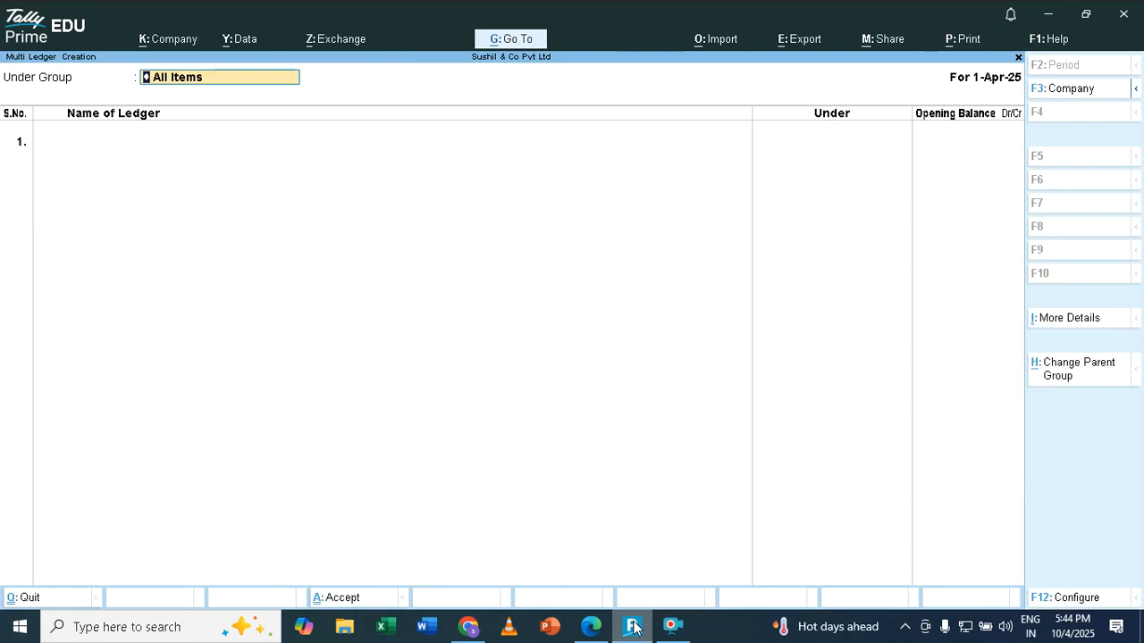
pyautogui.press('BackSpace')
pyautogui.write('f')
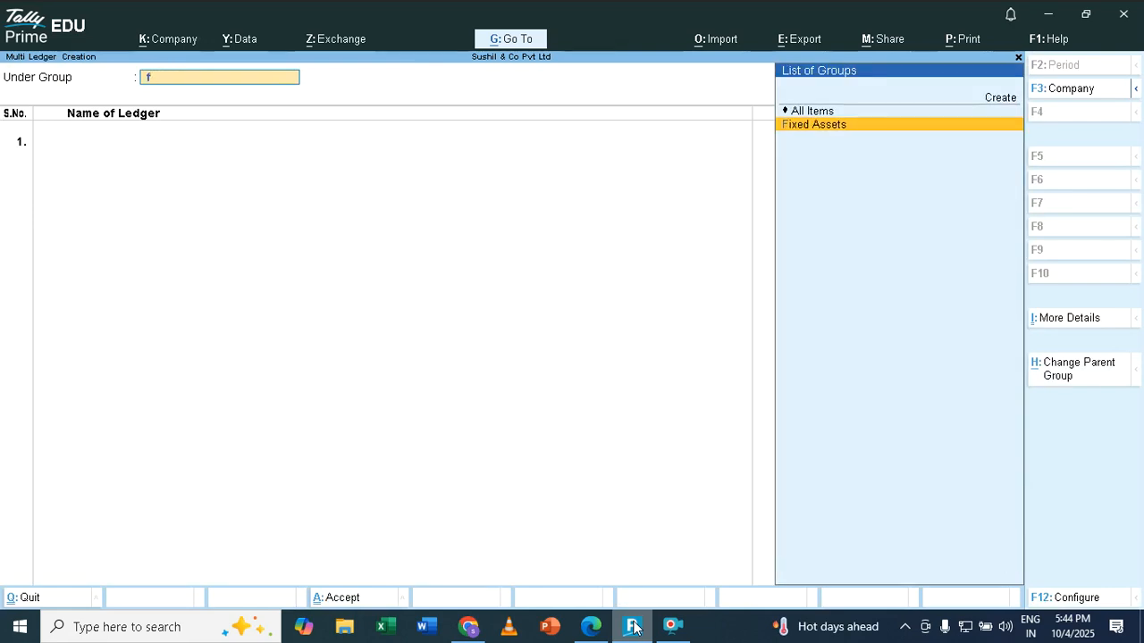
pyautogui.press('Return')
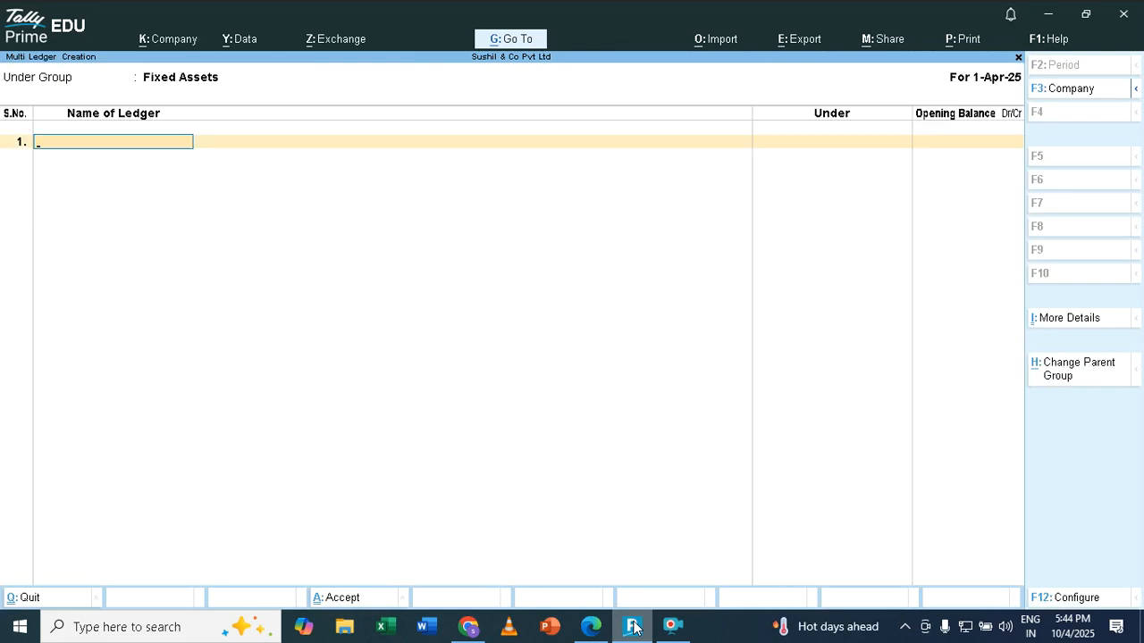
# Consult the PDF notes and enter the first ledger as "Land & Bilding" with an opening balance of 7,00,000 Dr
pyautogui.click(633, 628)
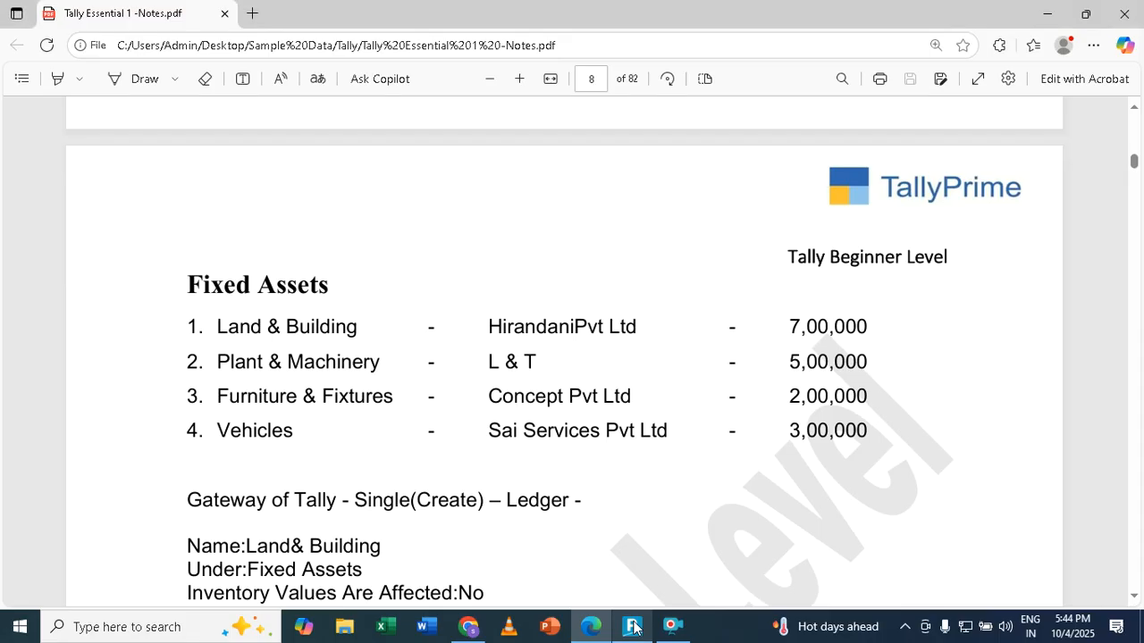
pyautogui.click(632, 627)
pyautogui.write('Land')
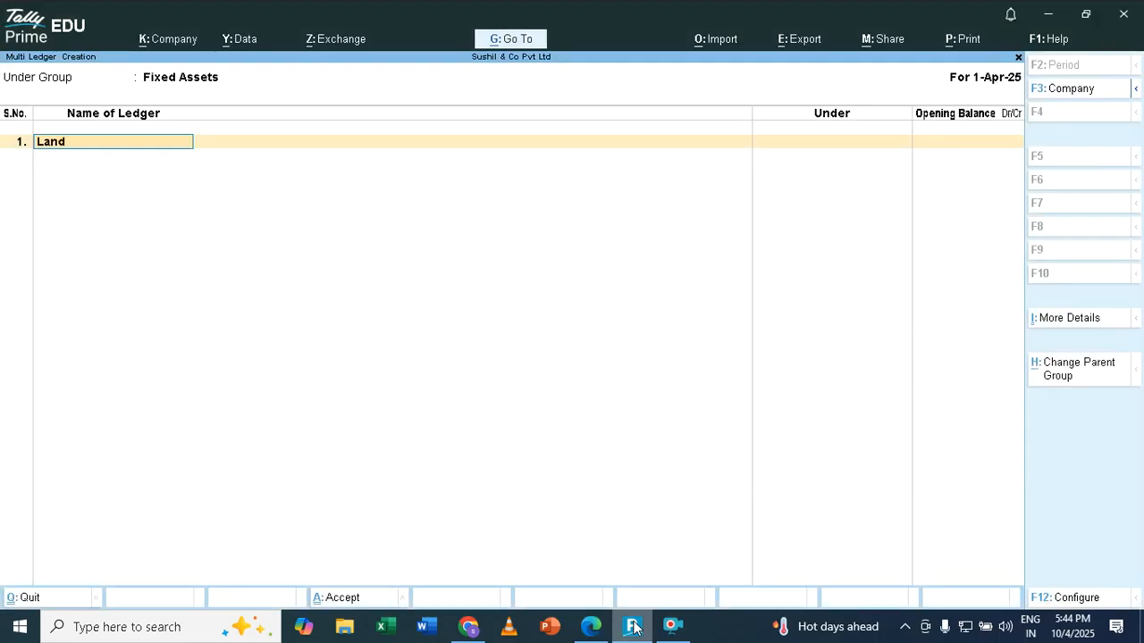
pyautogui.write(' & Bilding')
pyautogui.press('Return')
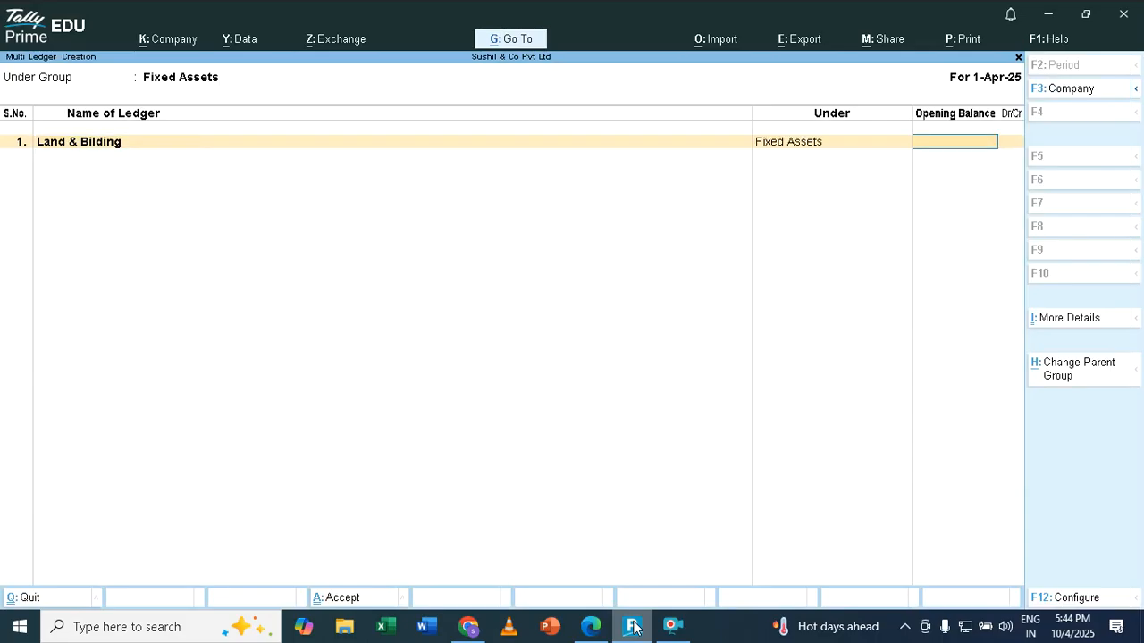
pyautogui.click(634, 627)
pyautogui.click(633, 628)
pyautogui.write('700000')
pyautogui.press('Return')
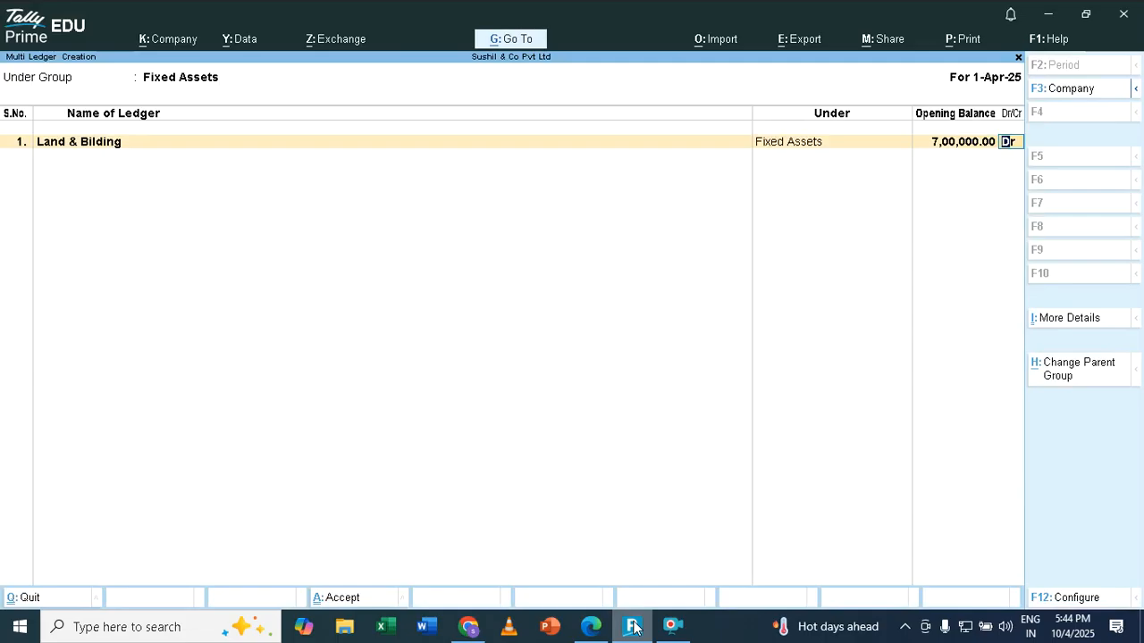
pyautogui.press('Return')
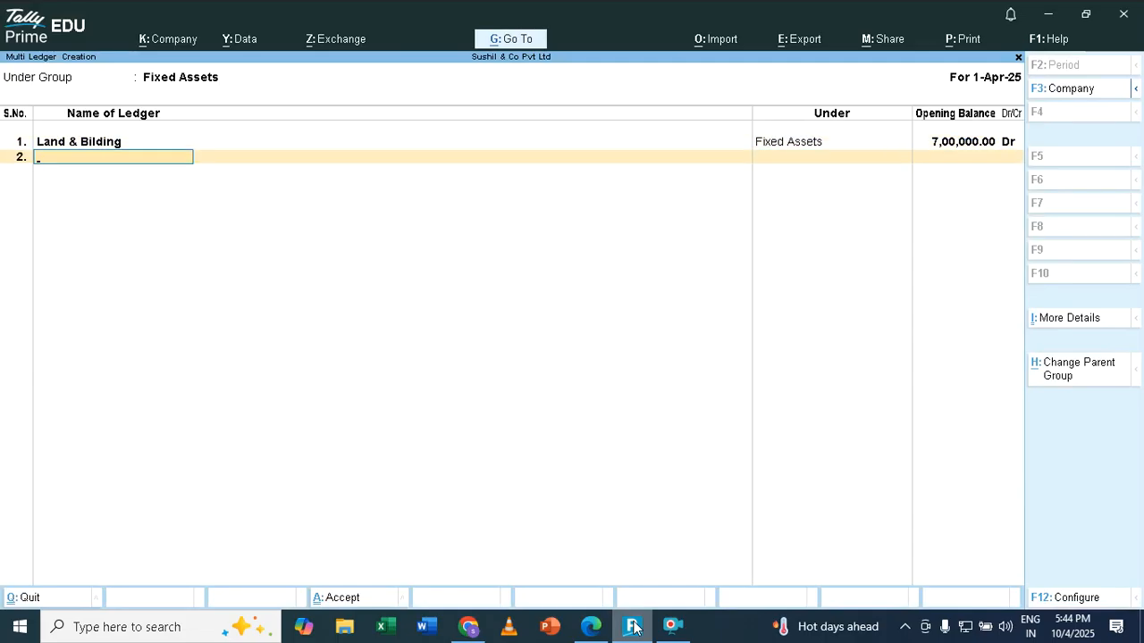
# Correct the first ledger's name to "Land & Building", keeping its opening balance entry
pyautogui.click(633, 628)
pyautogui.click(633, 628)
pyautogui.press('BackSpace')
pyautogui.press('BackSpace')
pyautogui.press('BackSpace')
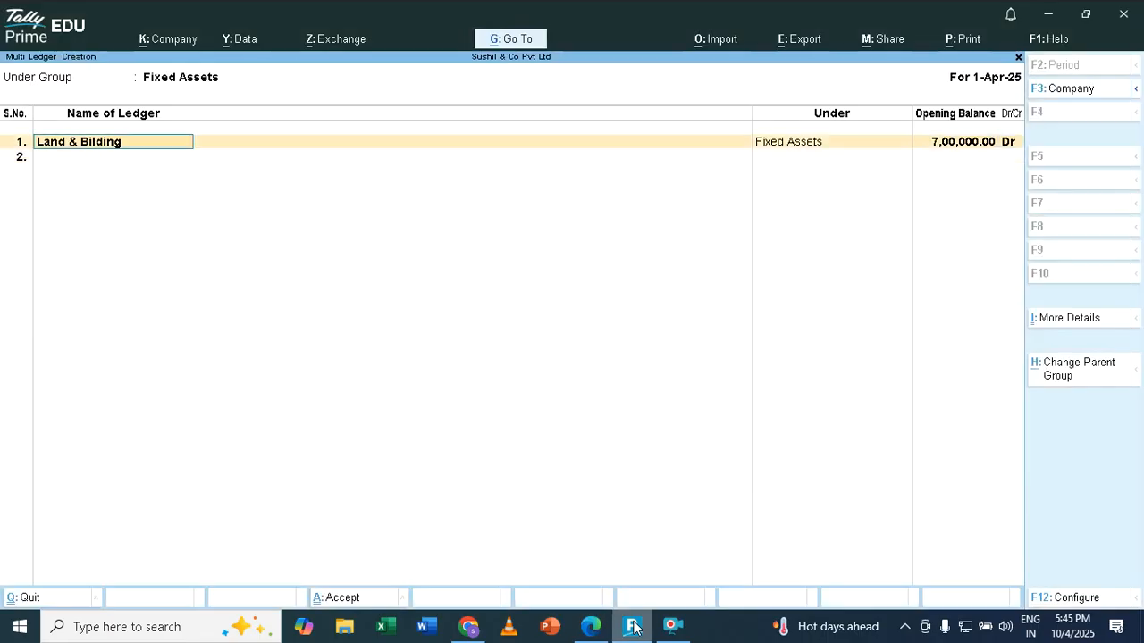
pyautogui.write('Land & Building')
pyautogui.press('Return')
pyautogui.press('Return')
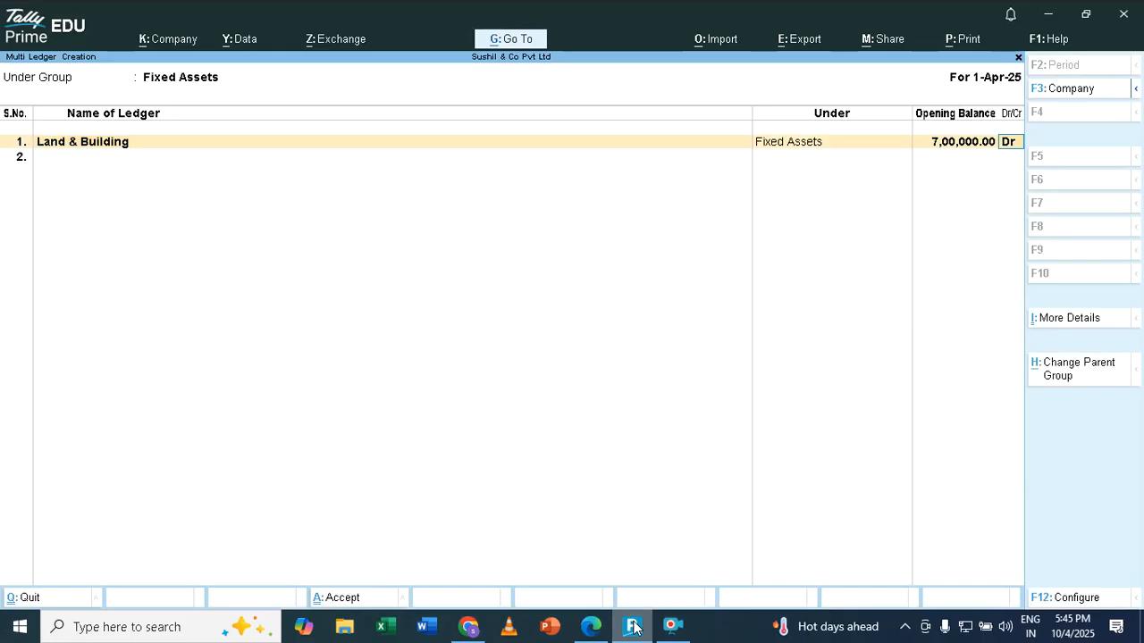
pyautogui.press('Return')
# Add a second ledger from the PDF notes, "Plant & Machinery", with an opening balance of 5,00,000 Dr
pyautogui.click(633, 627)
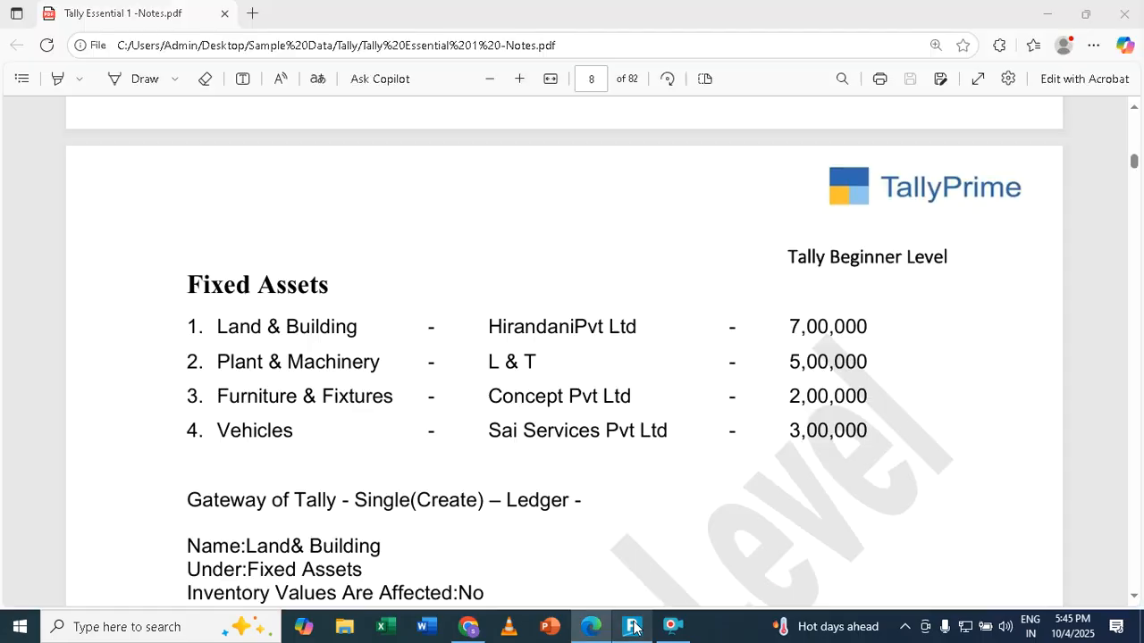
pyautogui.click(633, 626)
pyautogui.write('Pla')
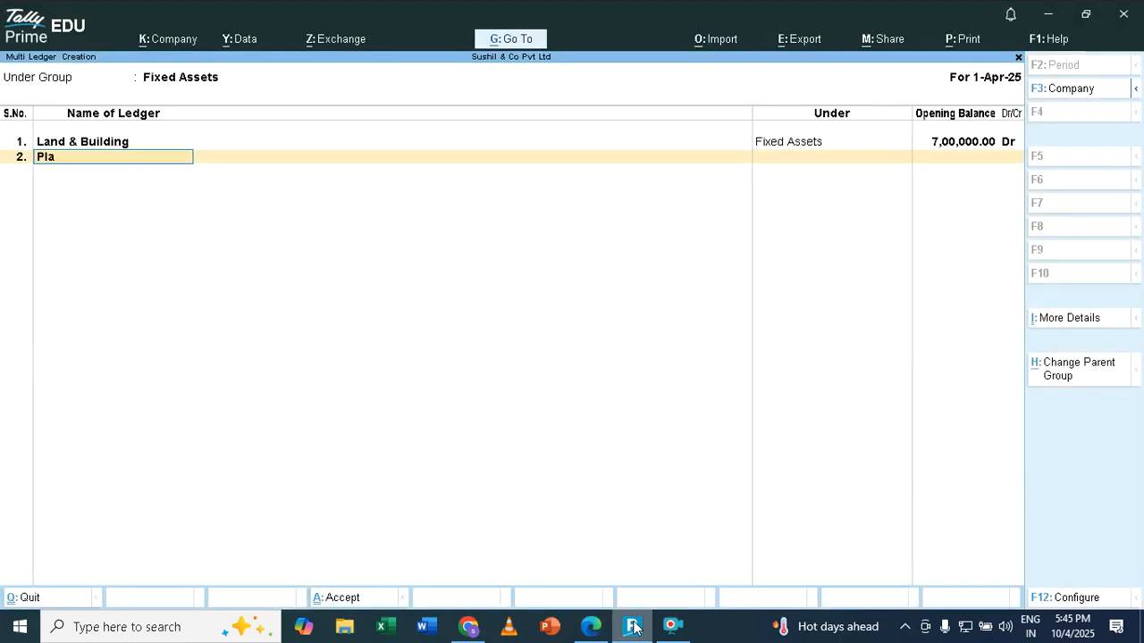
pyautogui.write('nt & Machinery')
pyautogui.press('Return')
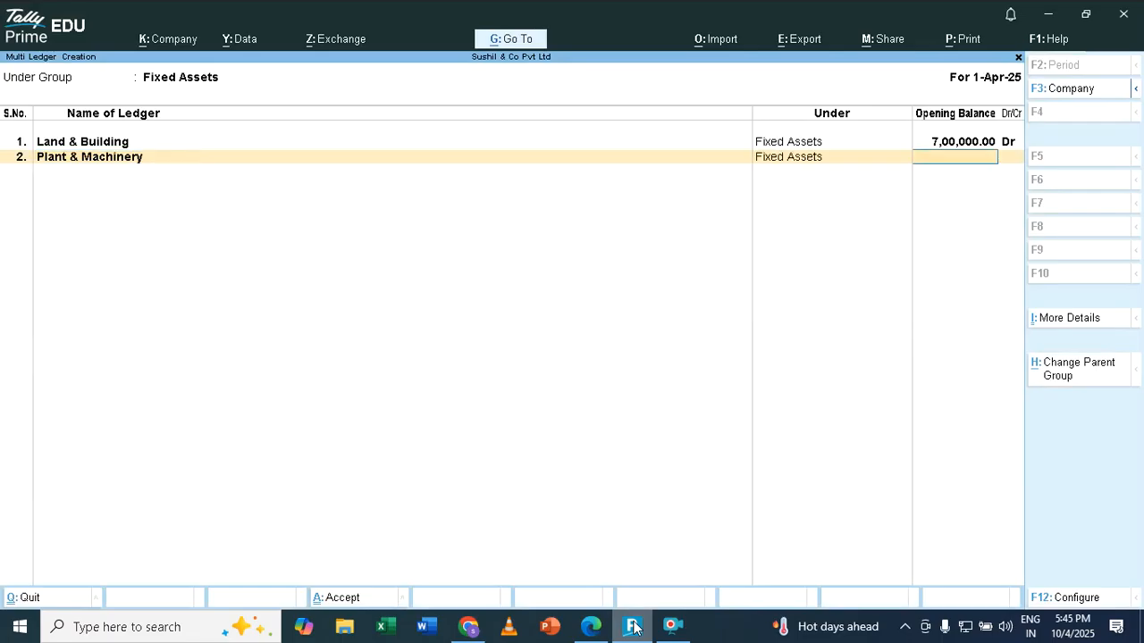
pyautogui.click(632, 626)
pyautogui.click(632, 627)
pyautogui.write('500000')
pyautogui.press('Return')
pyautogui.press('Return')
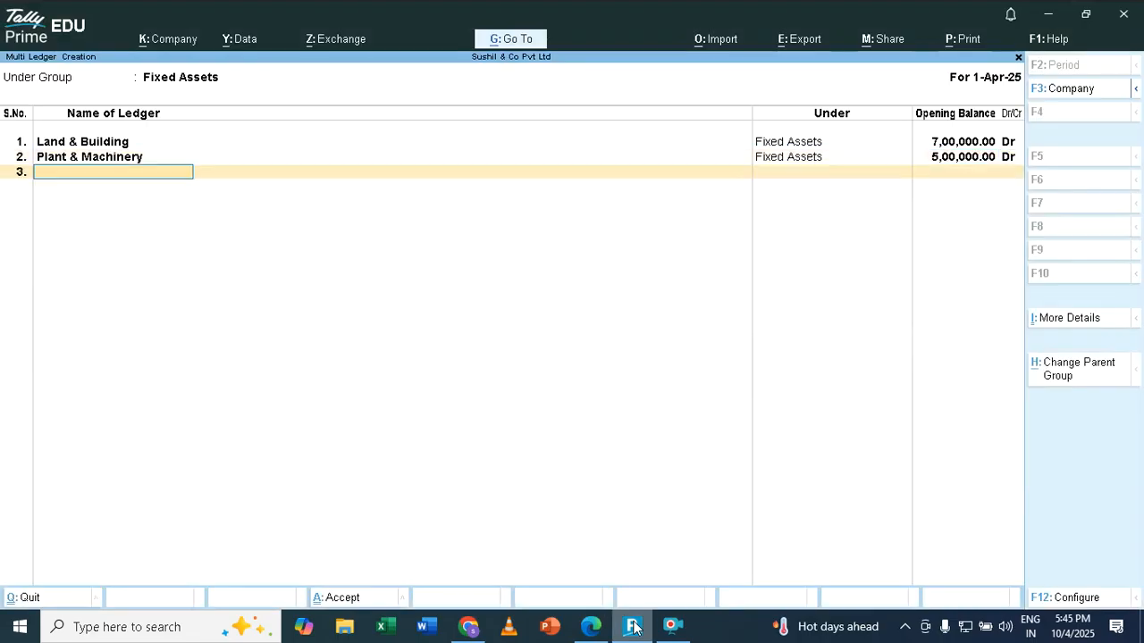
# Add a third ledger from the PDF notes, "Furniture & Fixtures", with an opening balance of 2,00,000 Dr
pyautogui.click(633, 627)
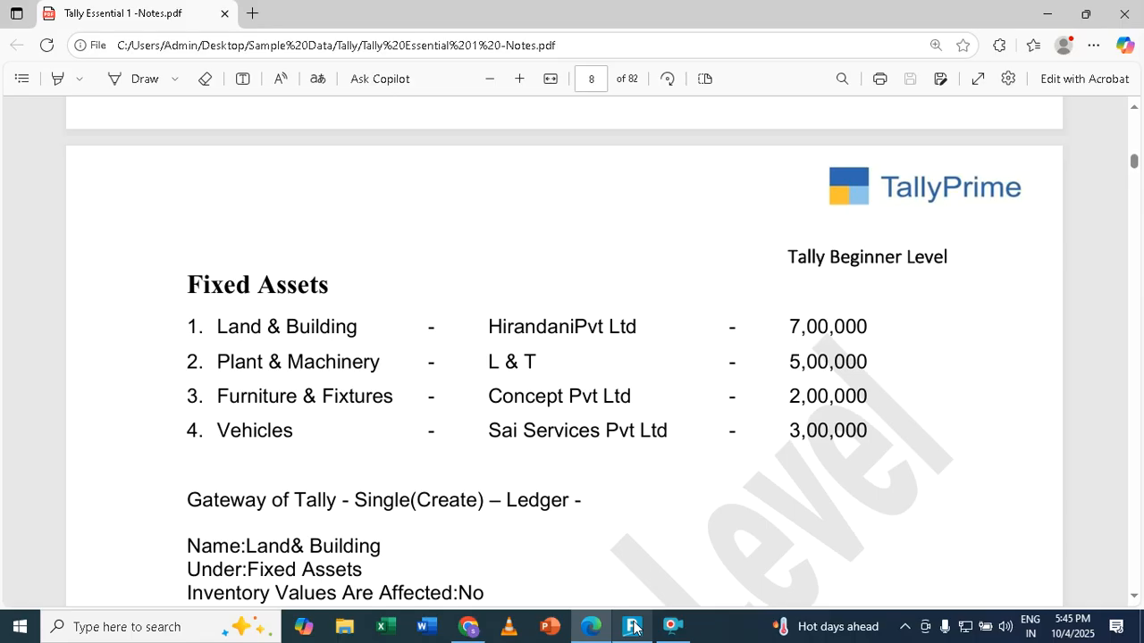
pyautogui.click(633, 626)
pyautogui.write('Furn')
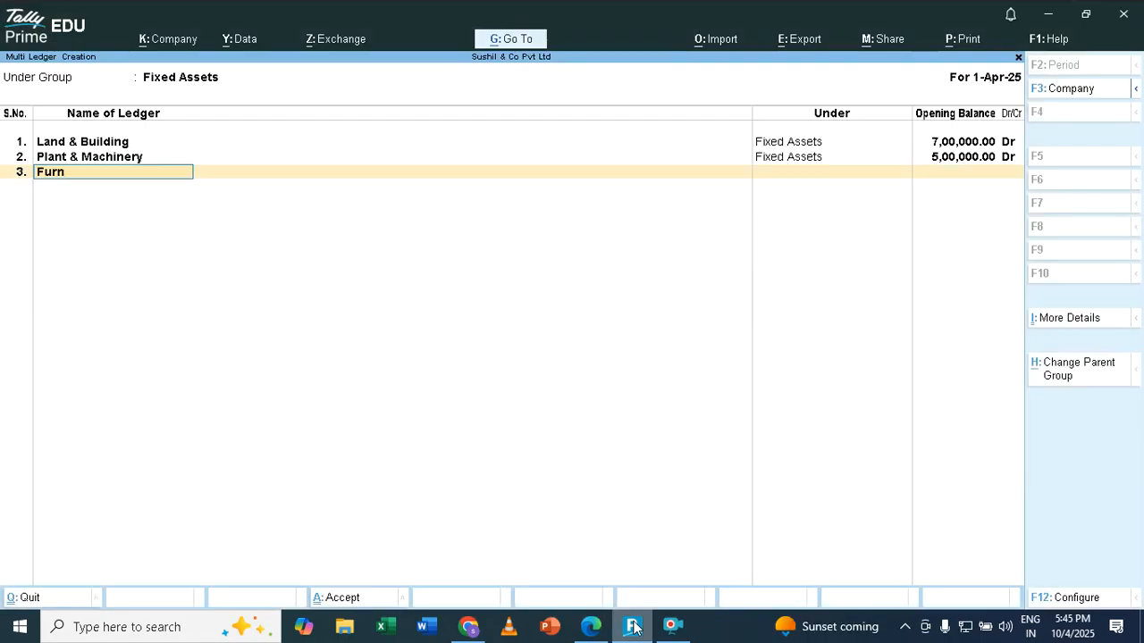
pyautogui.write('iture & Fixtures')
pyautogui.press('Return')
pyautogui.click(632, 626)
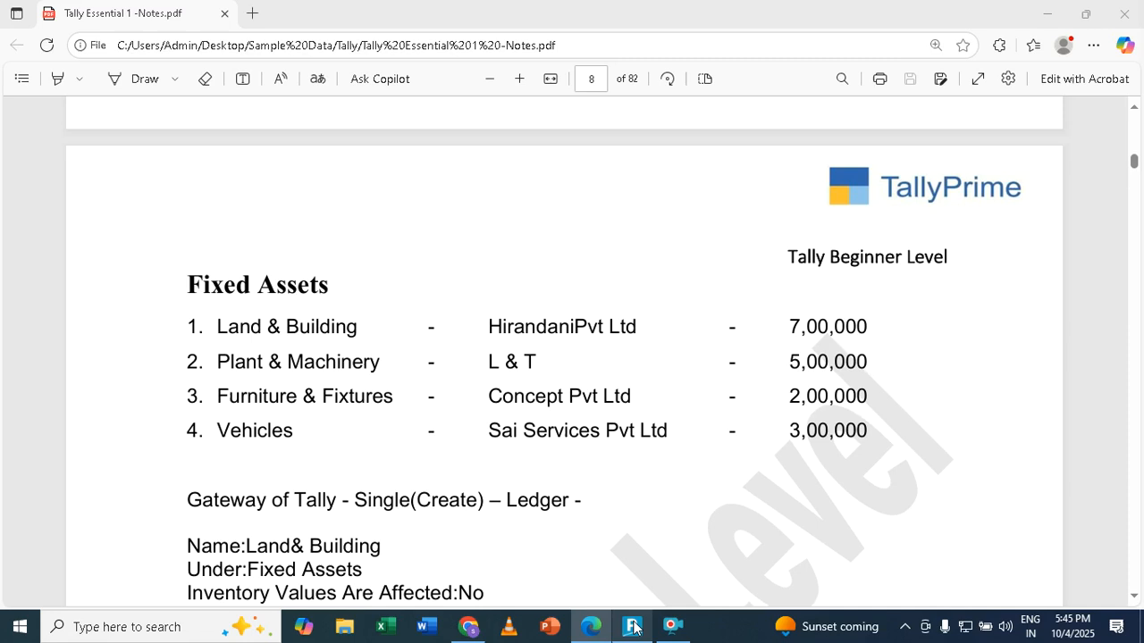
pyautogui.click(631, 626)
pyautogui.write('2,00,000')
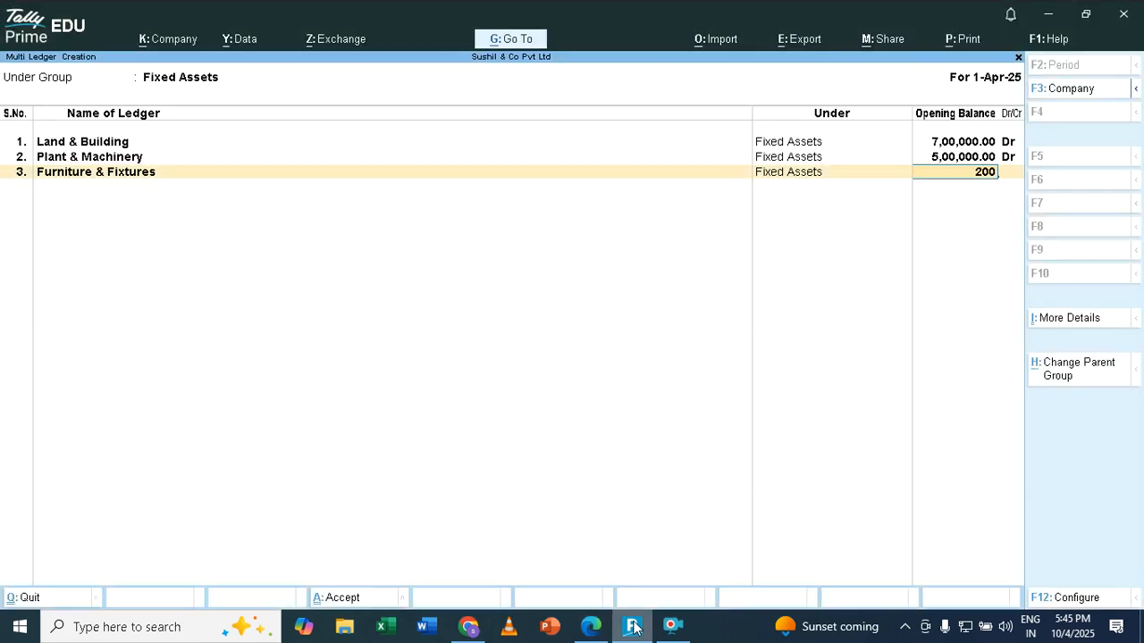
pyautogui.press('Return')
pyautogui.press('Return')
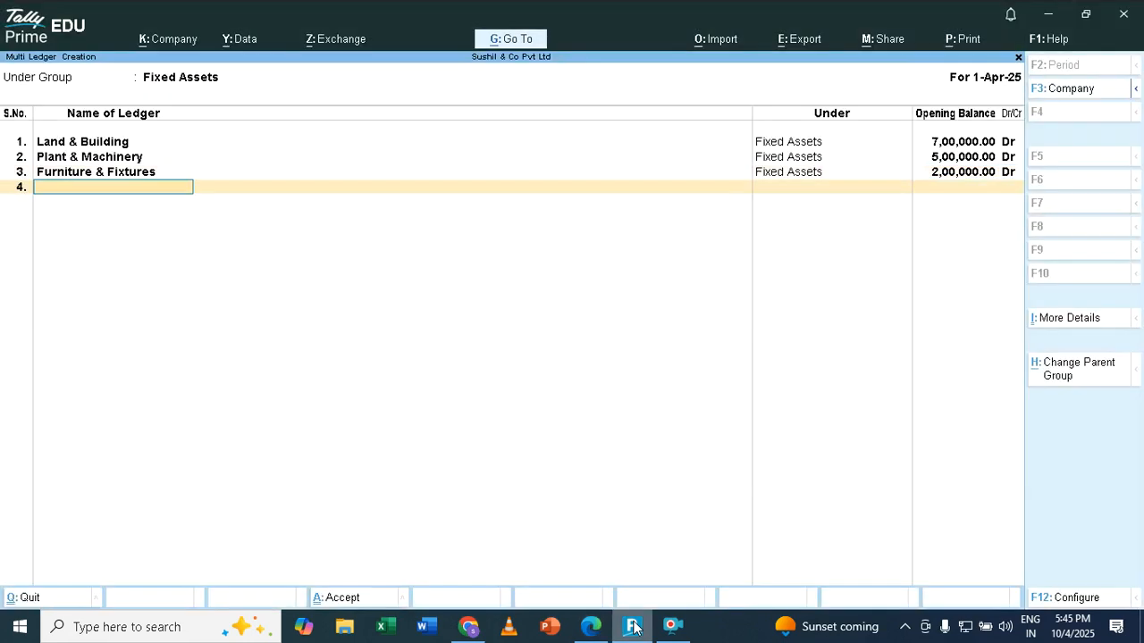
# Consult the PDF notes and enter "Vehicles" as the name of the fourth fixed asset ledger
pyautogui.click(632, 626)
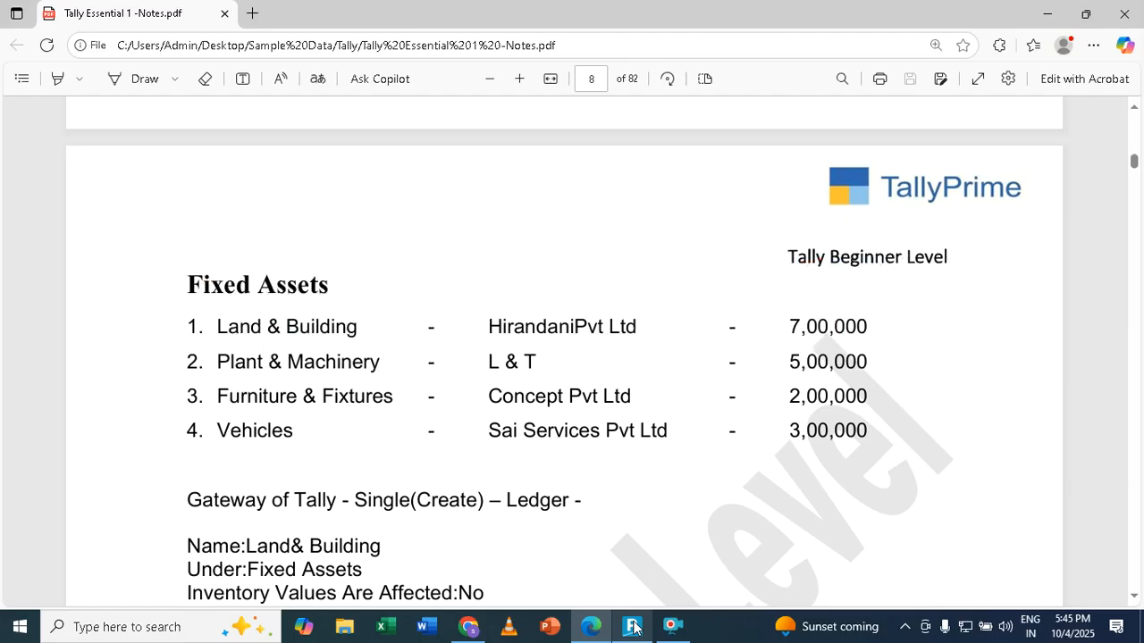
pyautogui.click(631, 627)
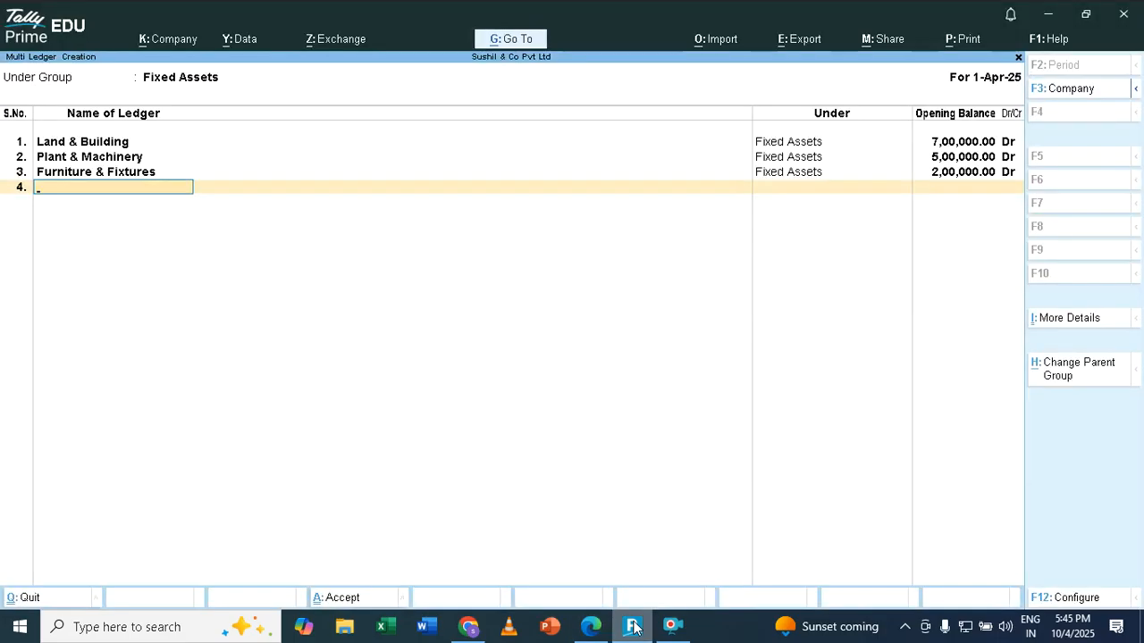
pyautogui.write('V')
pyautogui.click(633, 628)
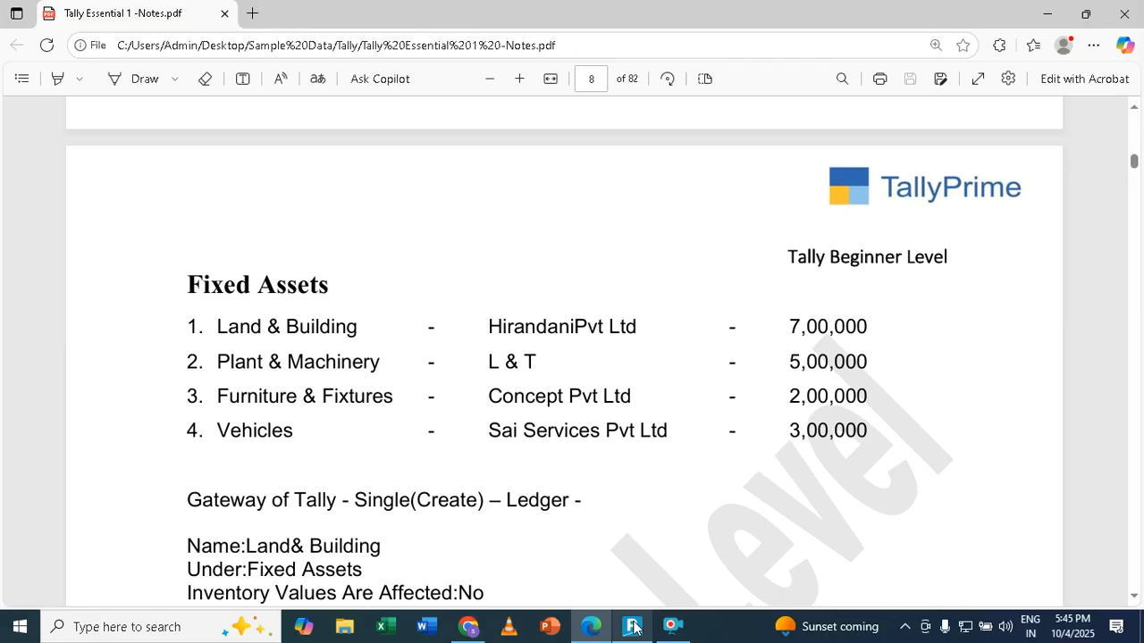
pyautogui.click(633, 628)
pyautogui.write('ehicles')
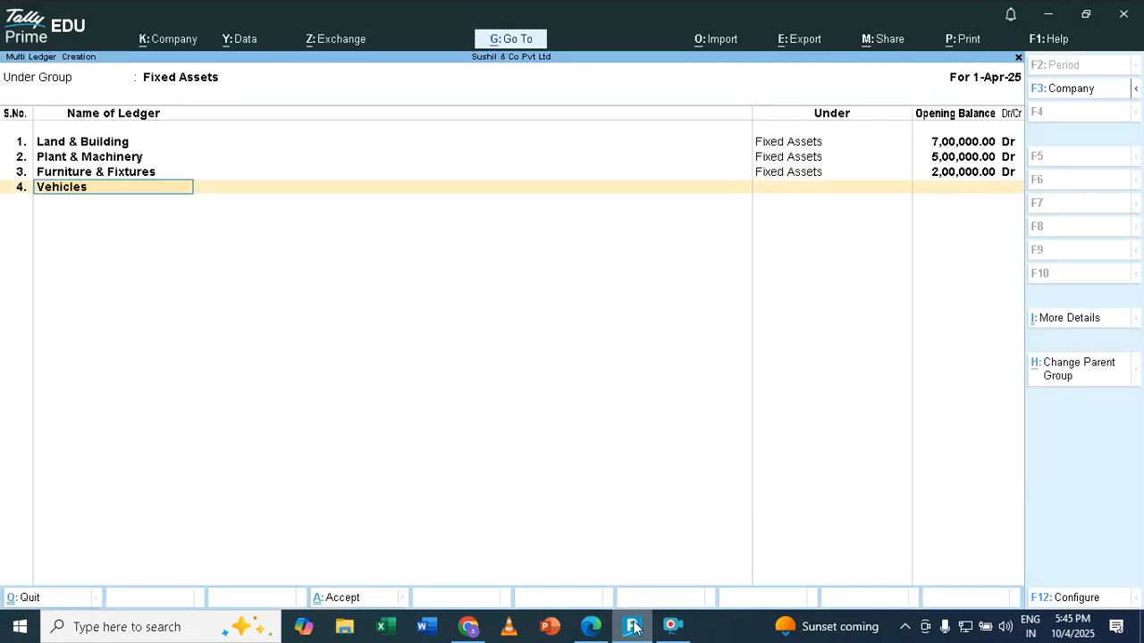
pyautogui.press('Return')
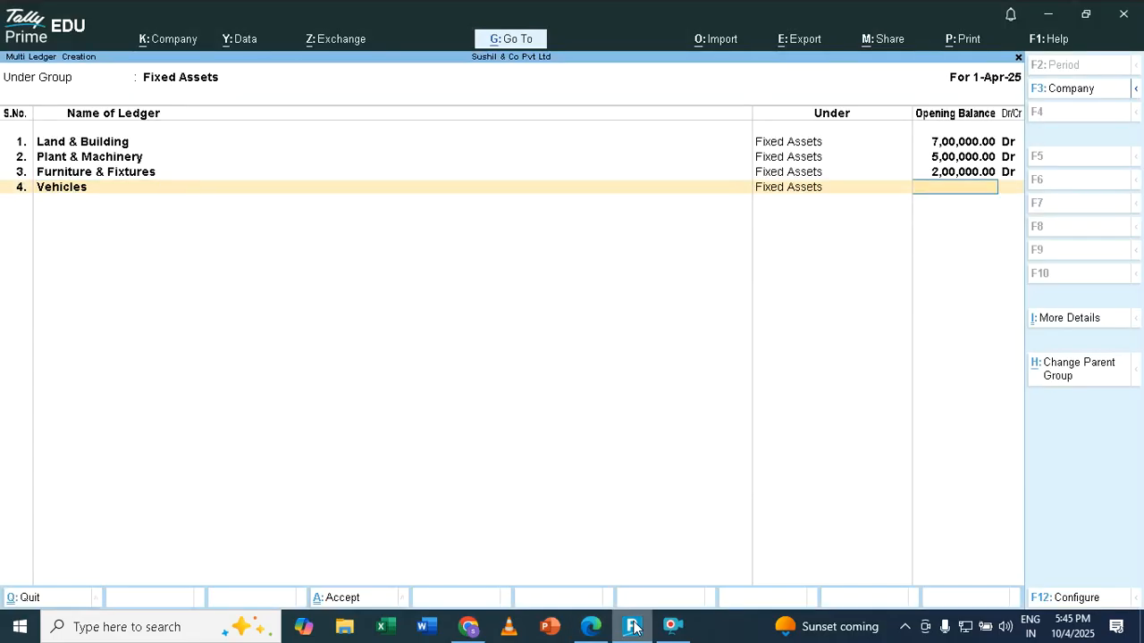
# Give the Vehicles ledger an opening balance of 3,00,000 Dr and save all the fixed asset ledgers
pyautogui.click(633, 628)
pyautogui.click(632, 628)
pyautogui.write('3,0')
pyautogui.write('0,000')
pyautogui.press('Return')
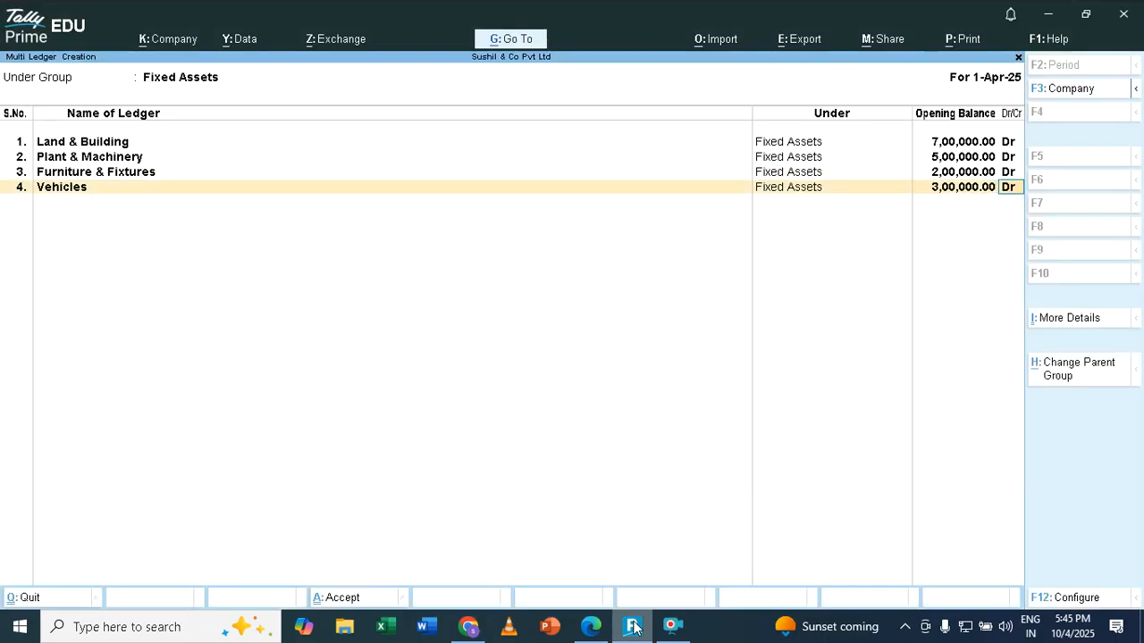
pyautogui.press('Return')
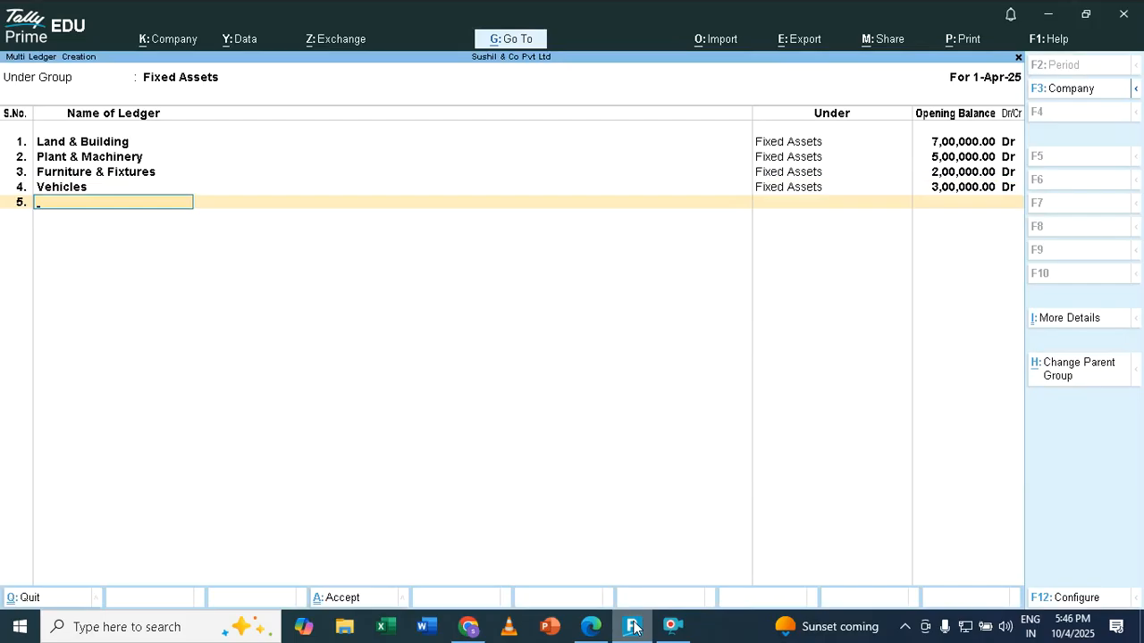
pyautogui.press('Return')
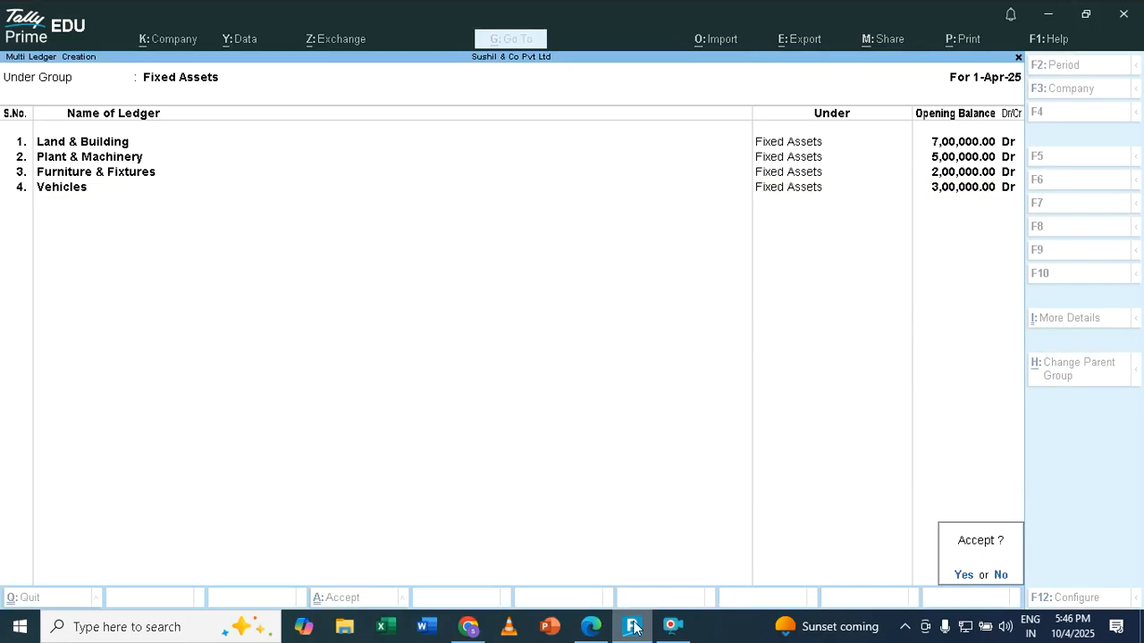
pyautogui.press('Return')
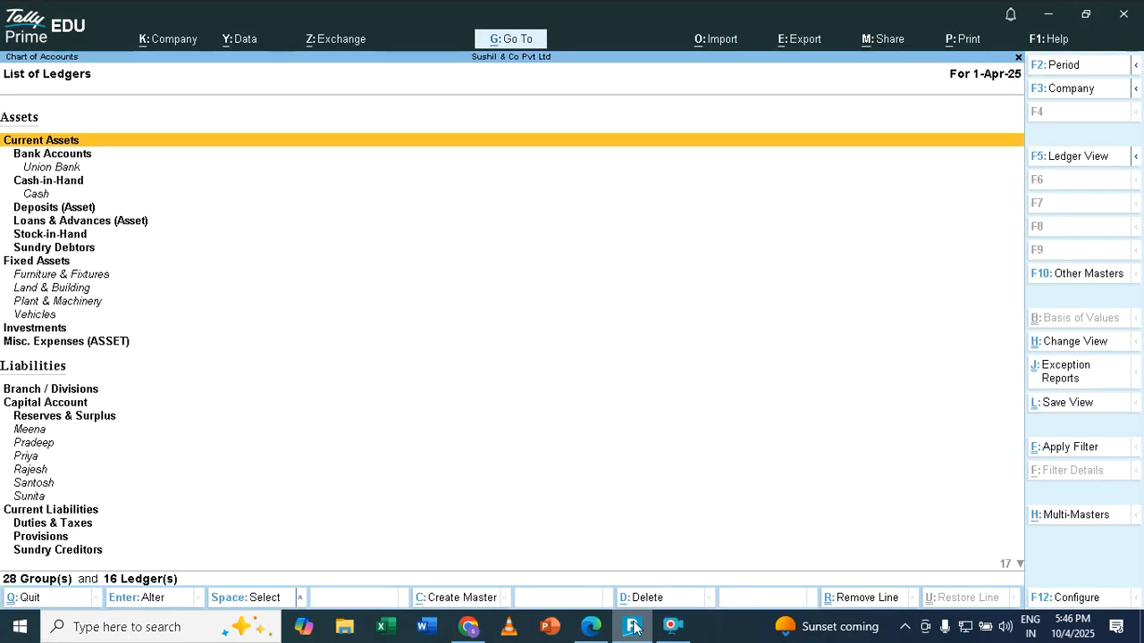
# Check the suppliers and amounts listed beside the fixed assets in the PDF notes
pyautogui.click(632, 627)
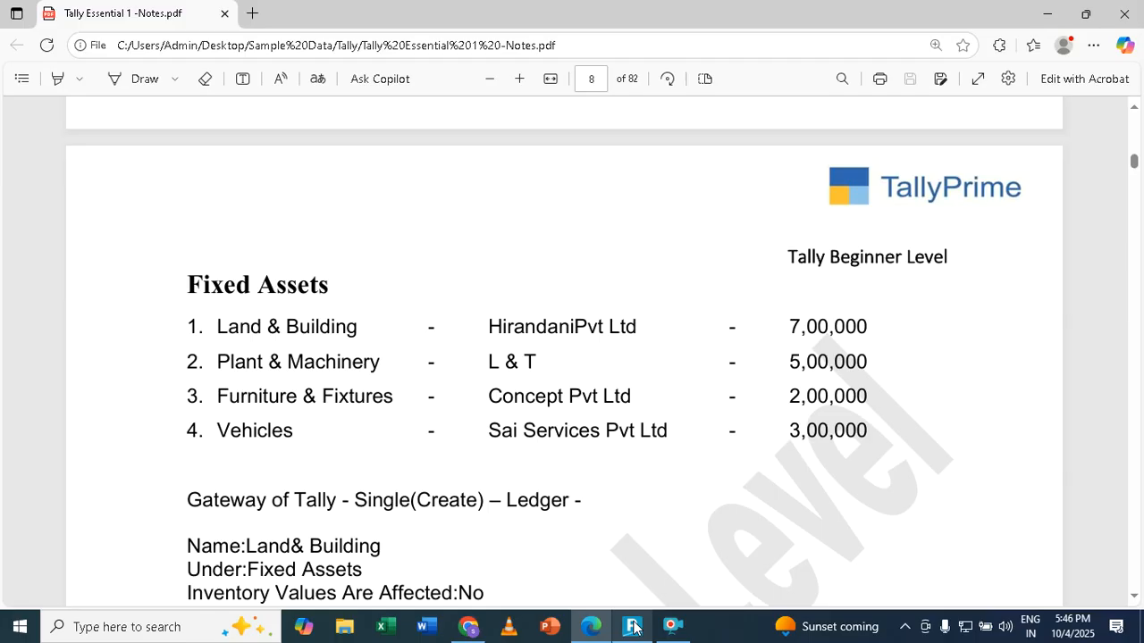
pyautogui.click(632, 628)
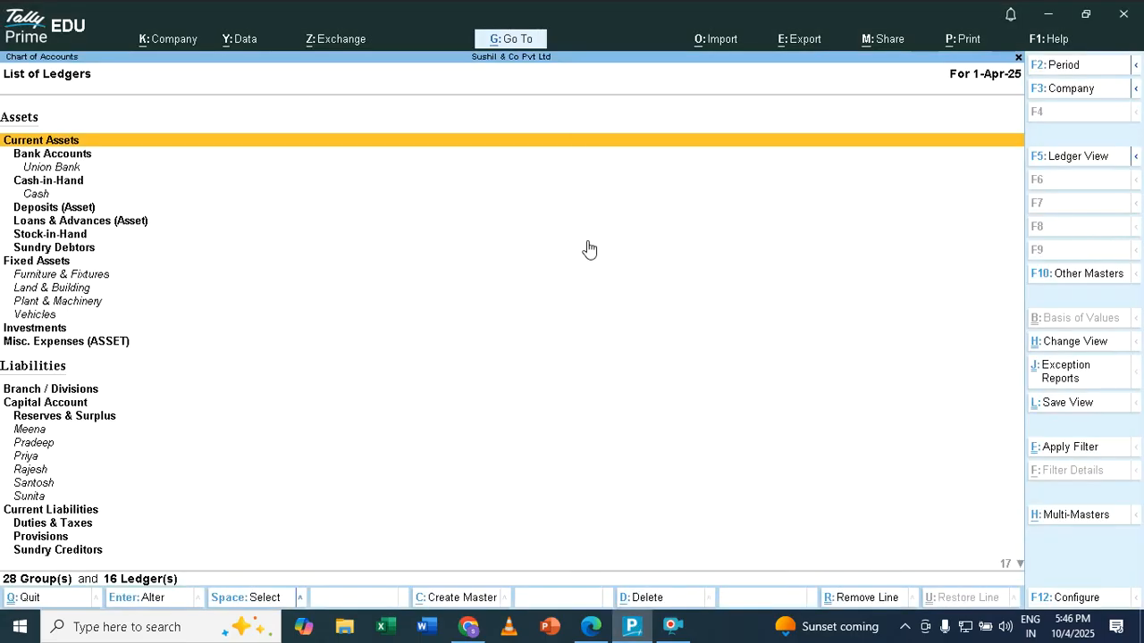
pyautogui.hotkey('ctrl', 'h')
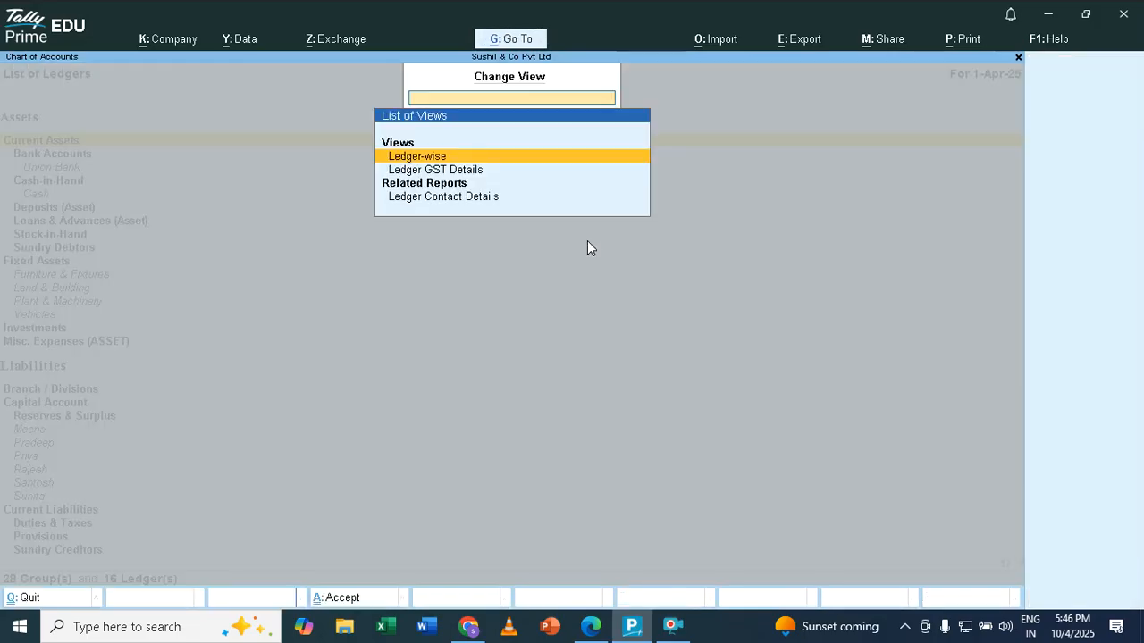
pyautogui.press('Escape')
pyautogui.press('Escape')
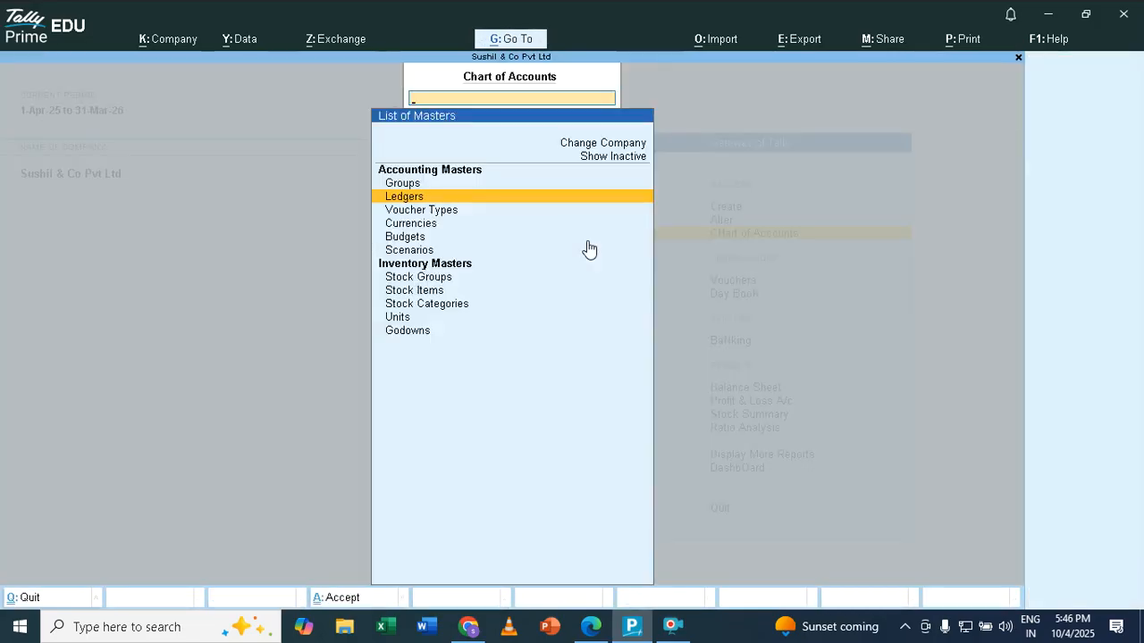
pyautogui.press('Return')
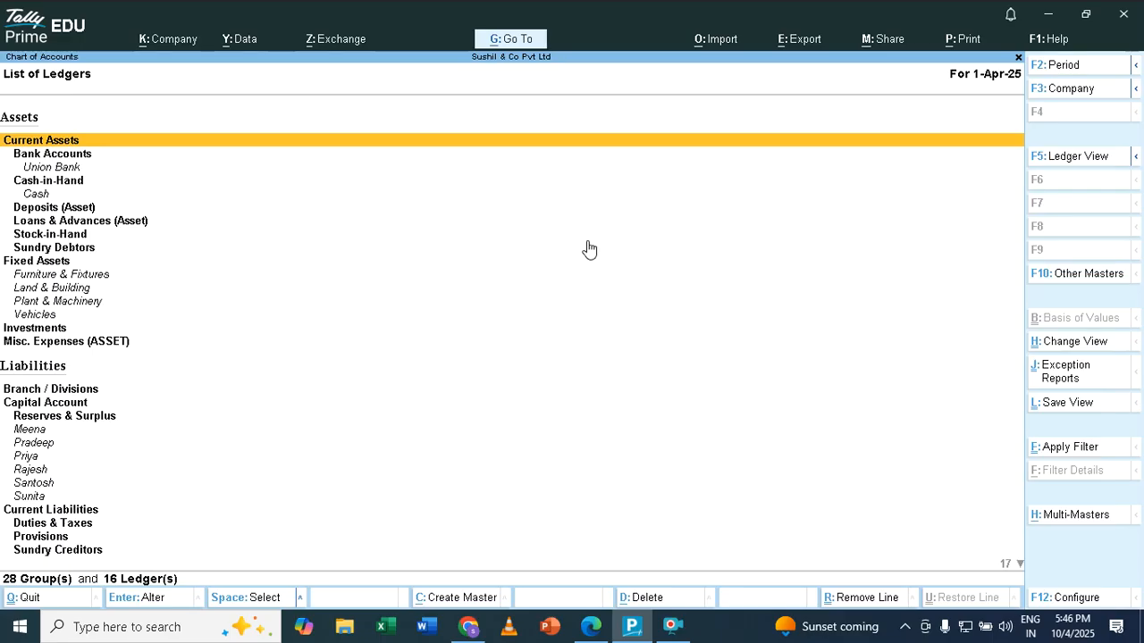
# Start creating multiple ledgers from the list of ledgers, with Sundry Creditors as their parent group
pyautogui.hotkey('alt', 'h')
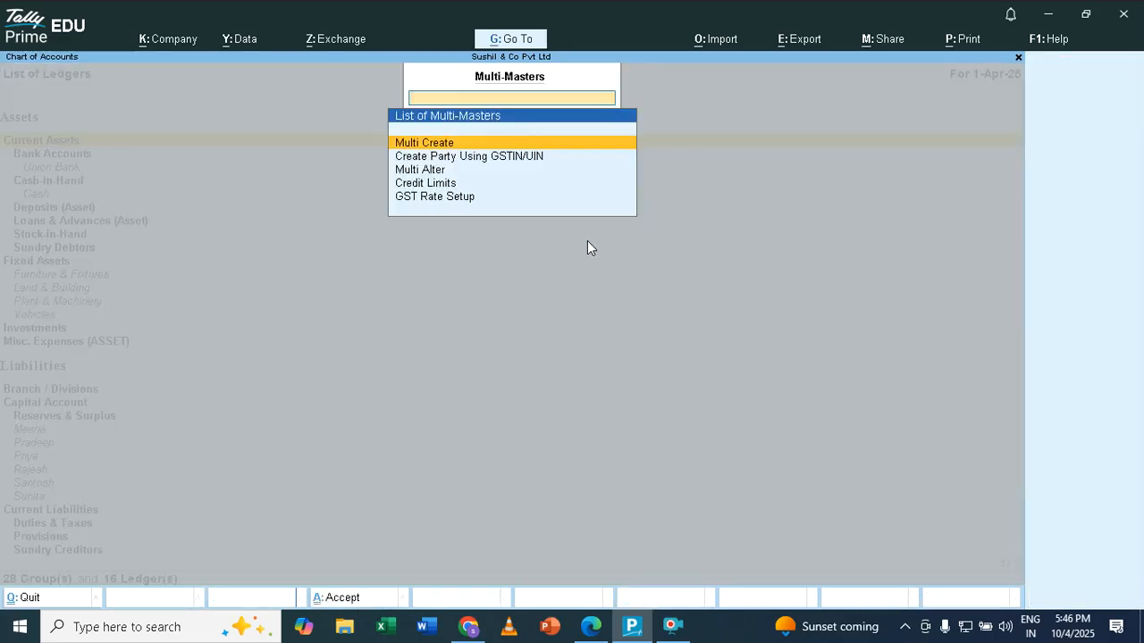
pyautogui.press('Return')
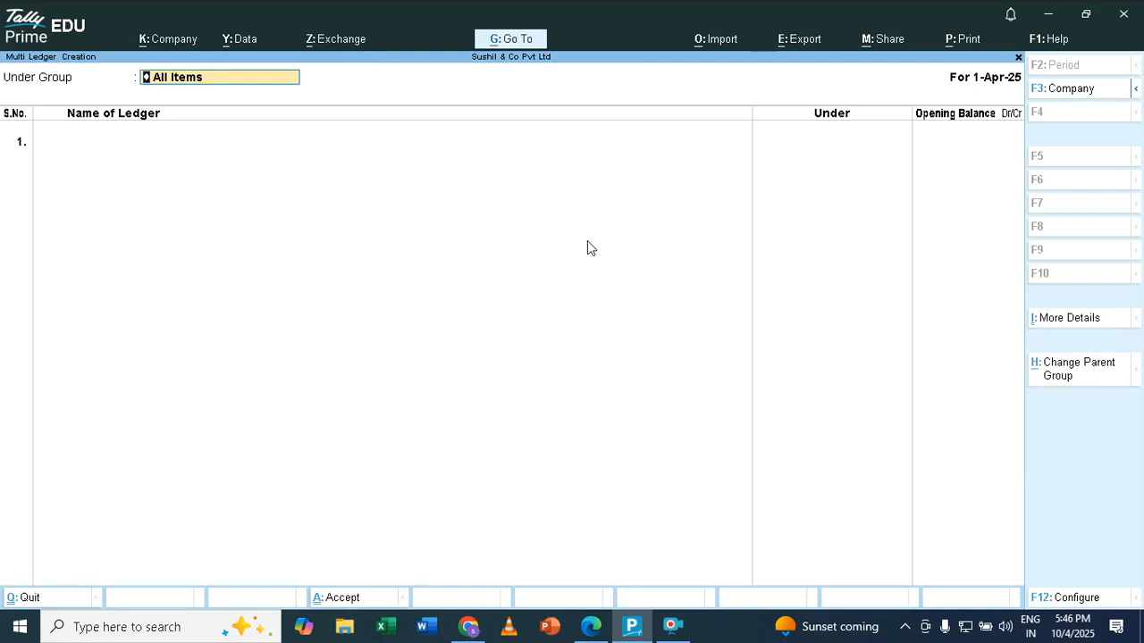
pyautogui.write('S')
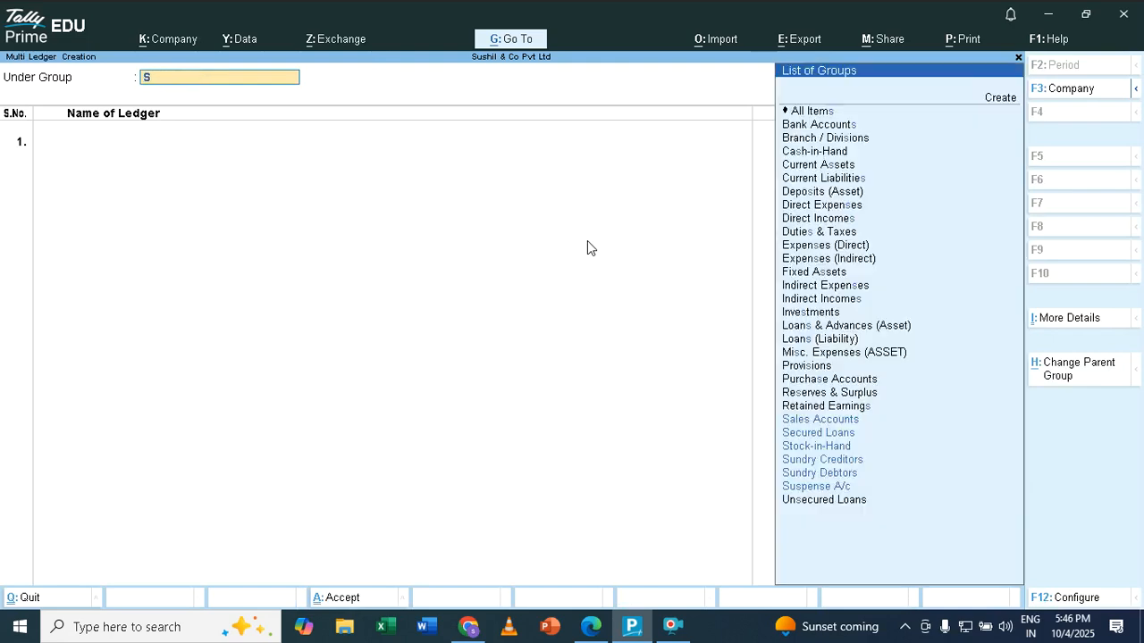
pyautogui.press('Down')
pyautogui.press('Down')
pyautogui.press('Down')
pyautogui.press('Down')
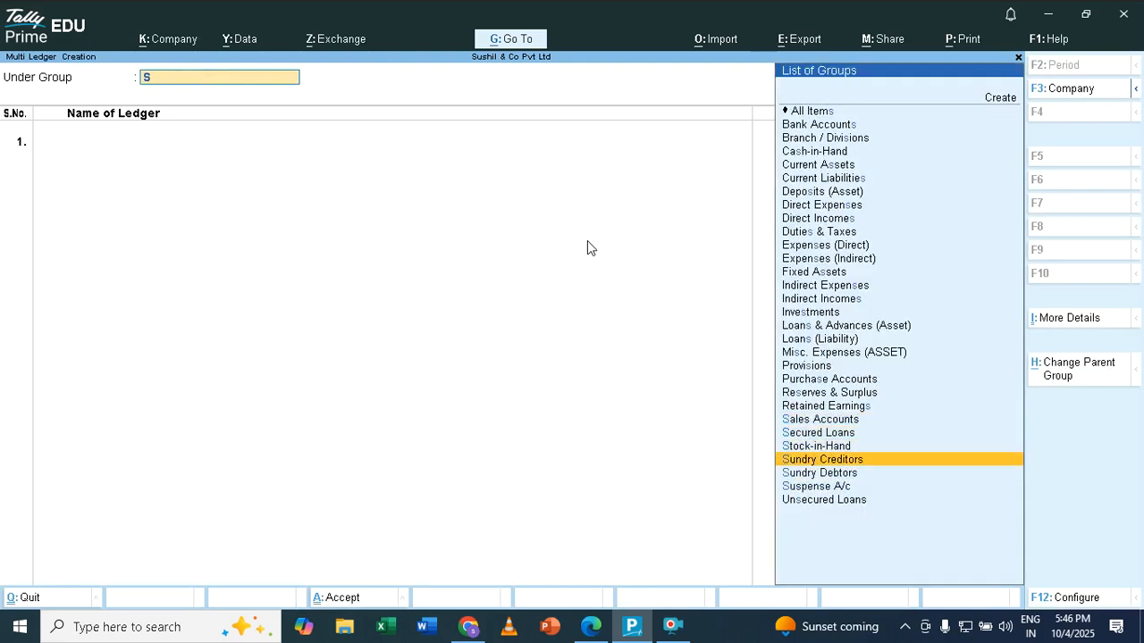
pyautogui.press('Return')
# Add the first creditor ledger from the PDF notes, "Hirandani Pvt Ltd", with an opening balance of 7,00,000 Cr
pyautogui.hotkey('alt', 'Tab')
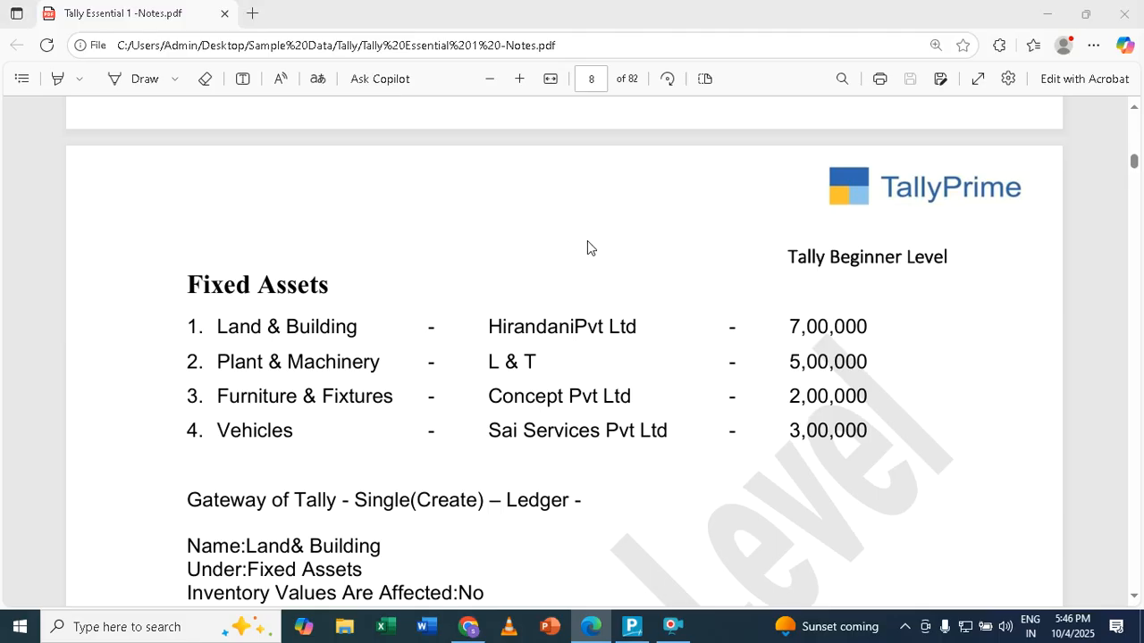
pyautogui.hotkey('alt', 'Tab')
pyautogui.write('Hi')
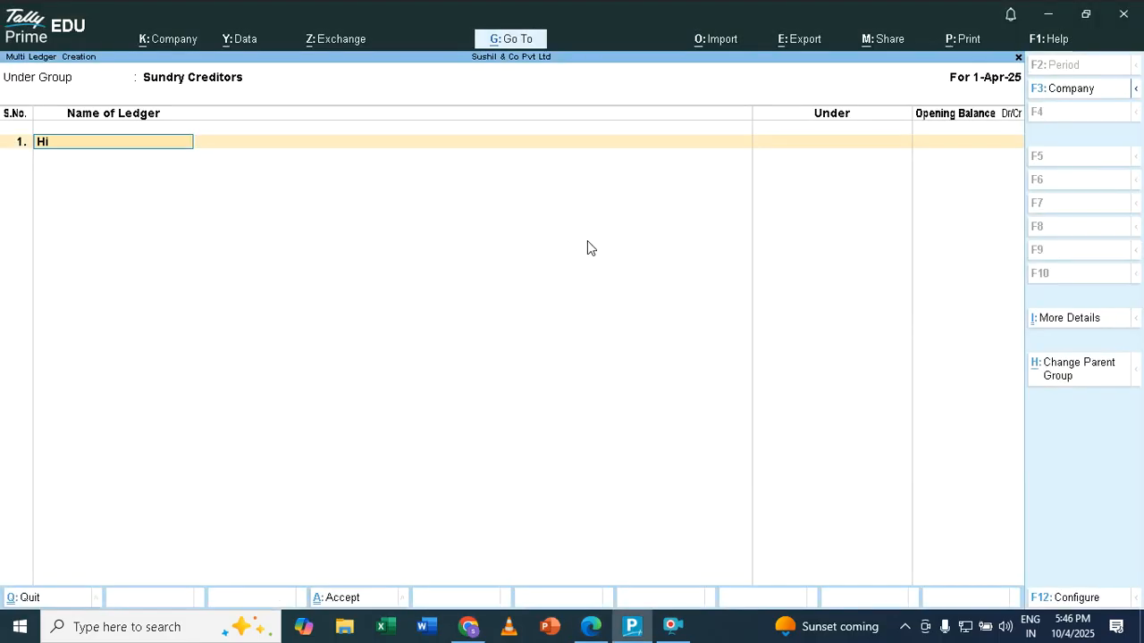
pyautogui.write('randani Pvt Ltd')
pyautogui.press('Return')
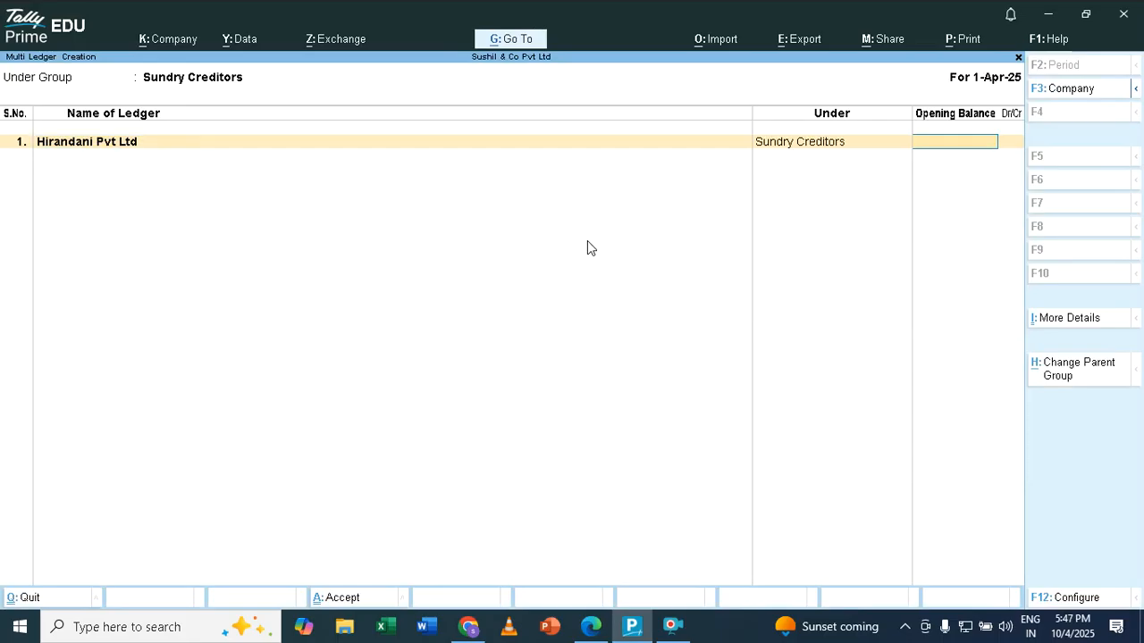
pyautogui.hotkey('alt', 'Tab')
pyautogui.hotkey('alt', 'Tab')
pyautogui.write('700000')
pyautogui.press('Return')
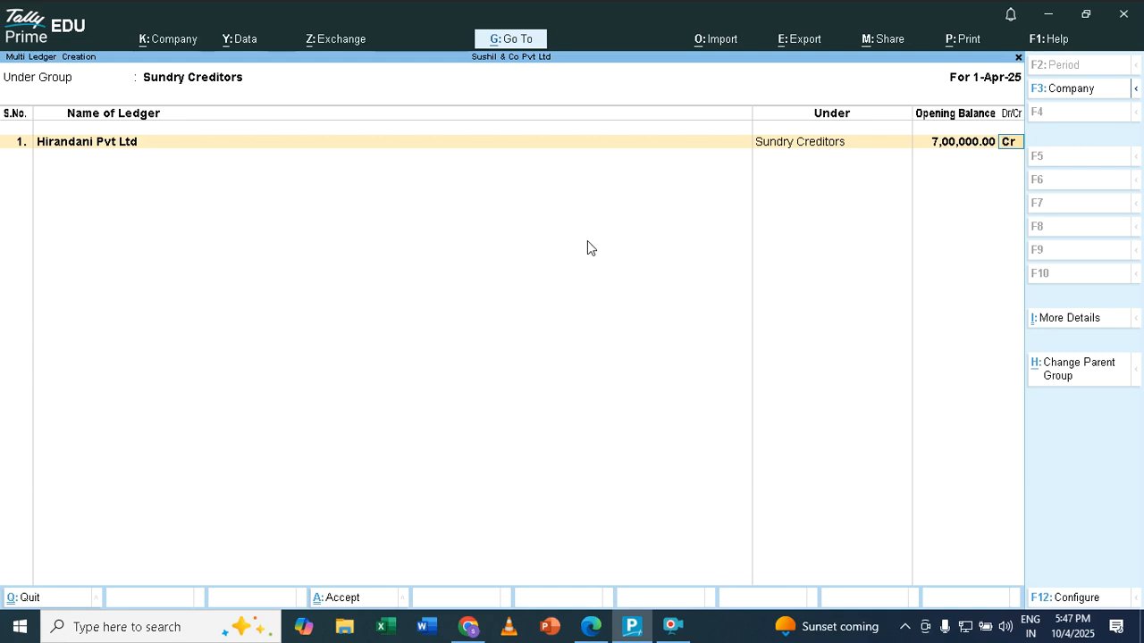
pyautogui.press('Return')
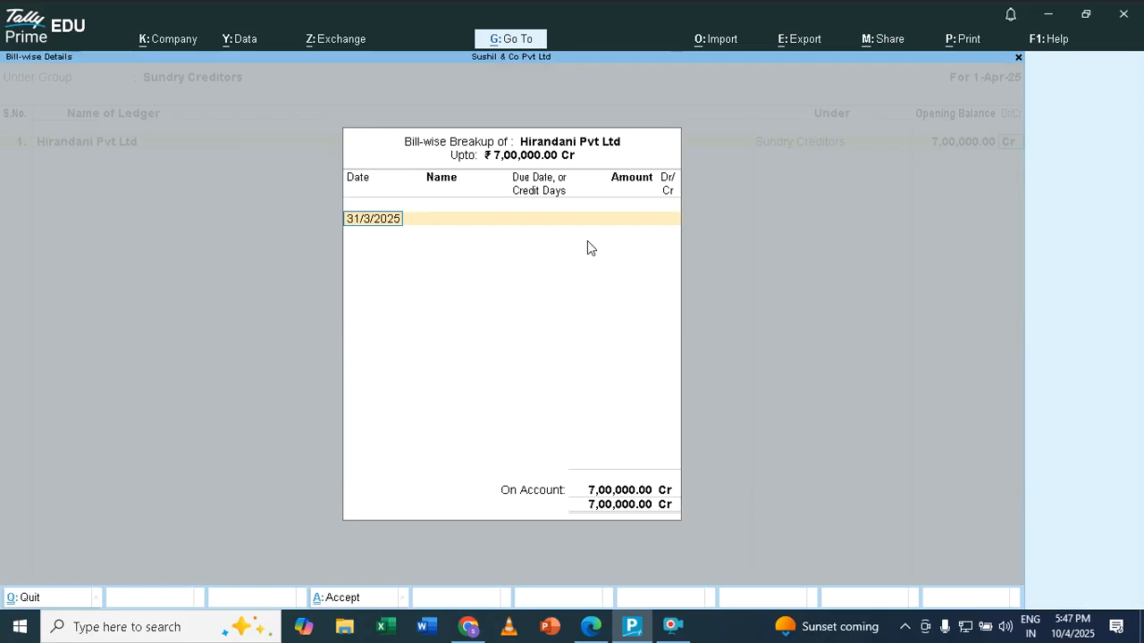
# Complete the bill-wise breakup with a bill named "Hirandani" dated 31/3/2025, 10 days' credit, for 7,00,000 Cr
pyautogui.press('Return')
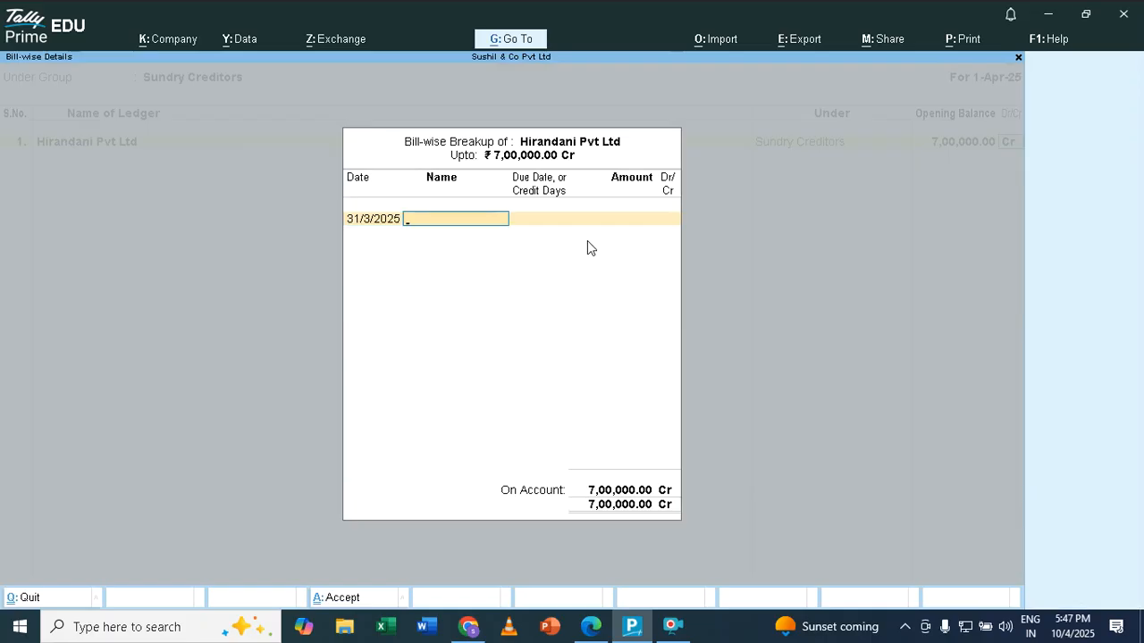
pyautogui.write('Hirandani')
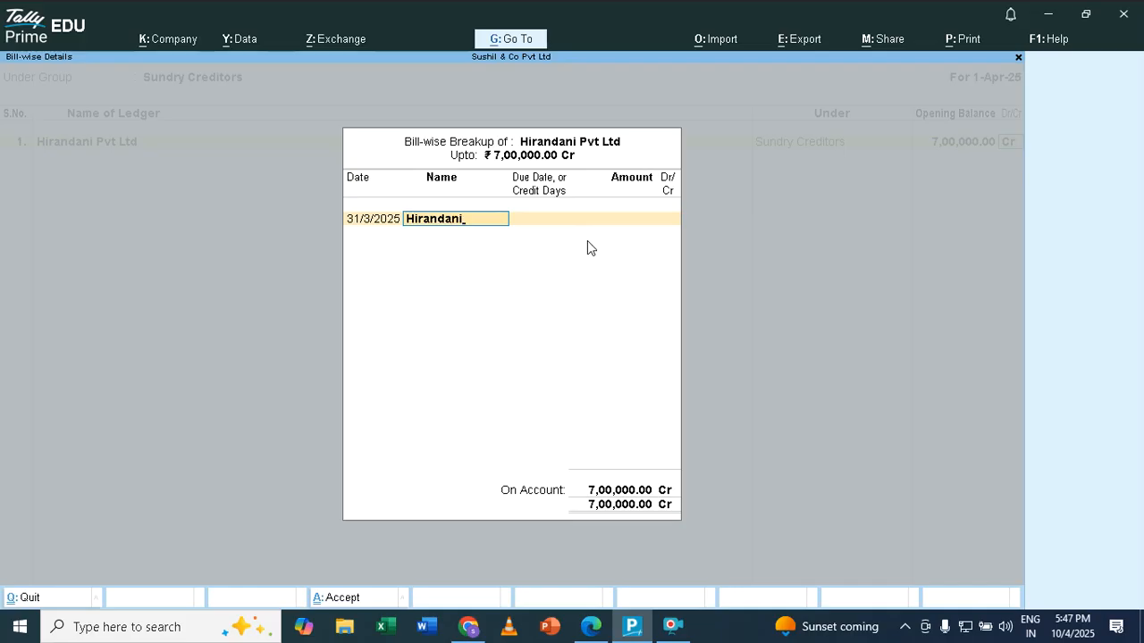
pyautogui.press('Return')
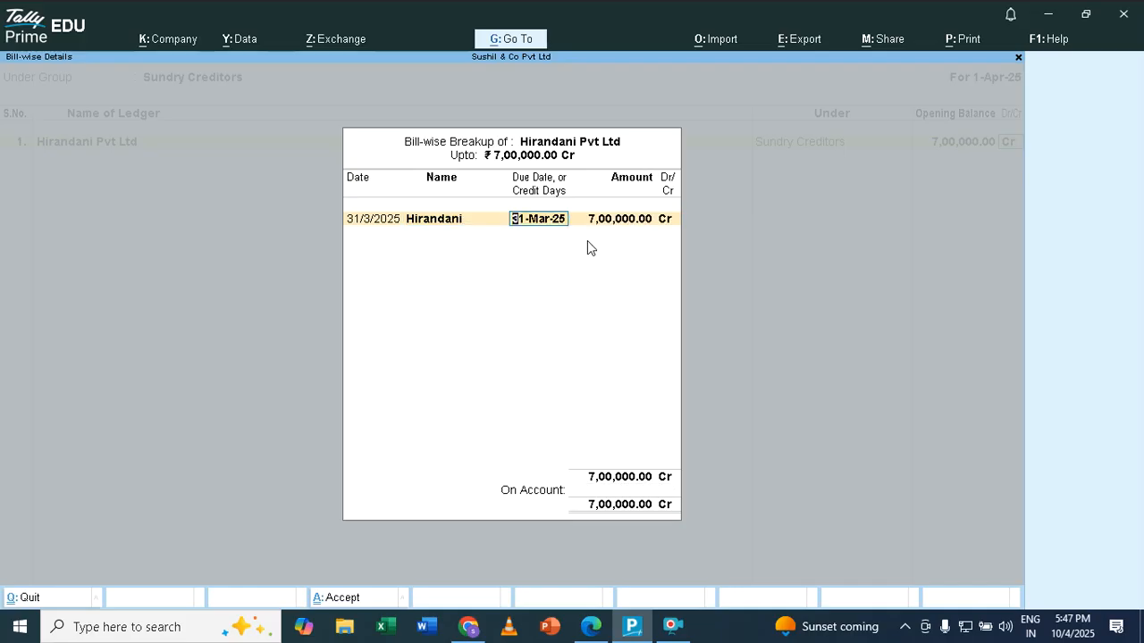
pyautogui.write('10')
pyautogui.press('Return')
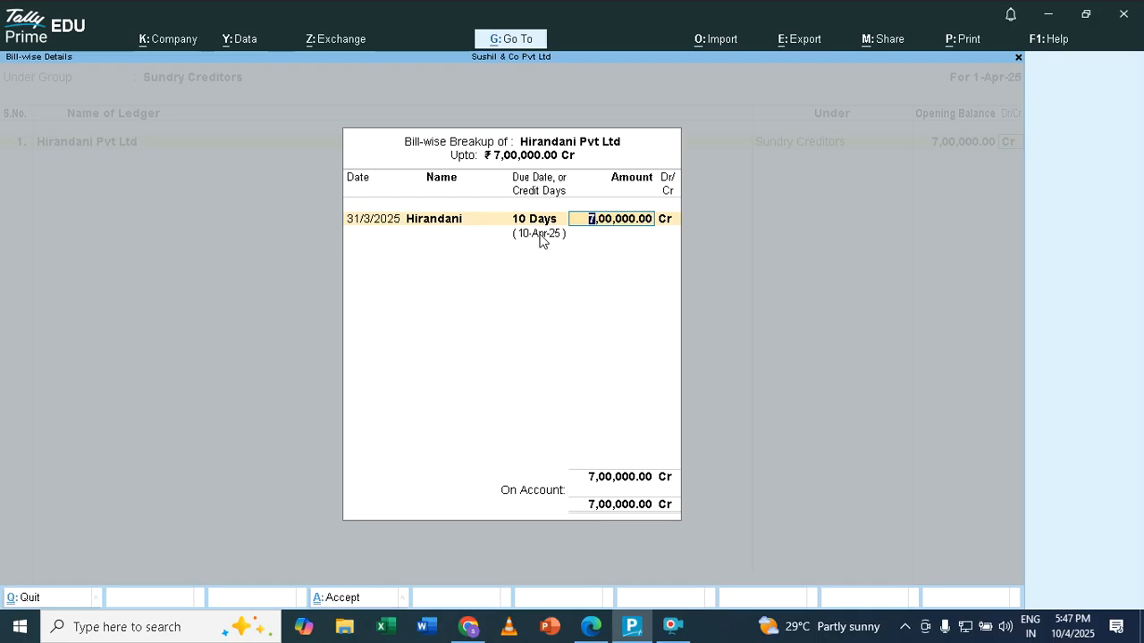
pyautogui.press('Return')
pyautogui.press('Return')
pyautogui.press('Return')
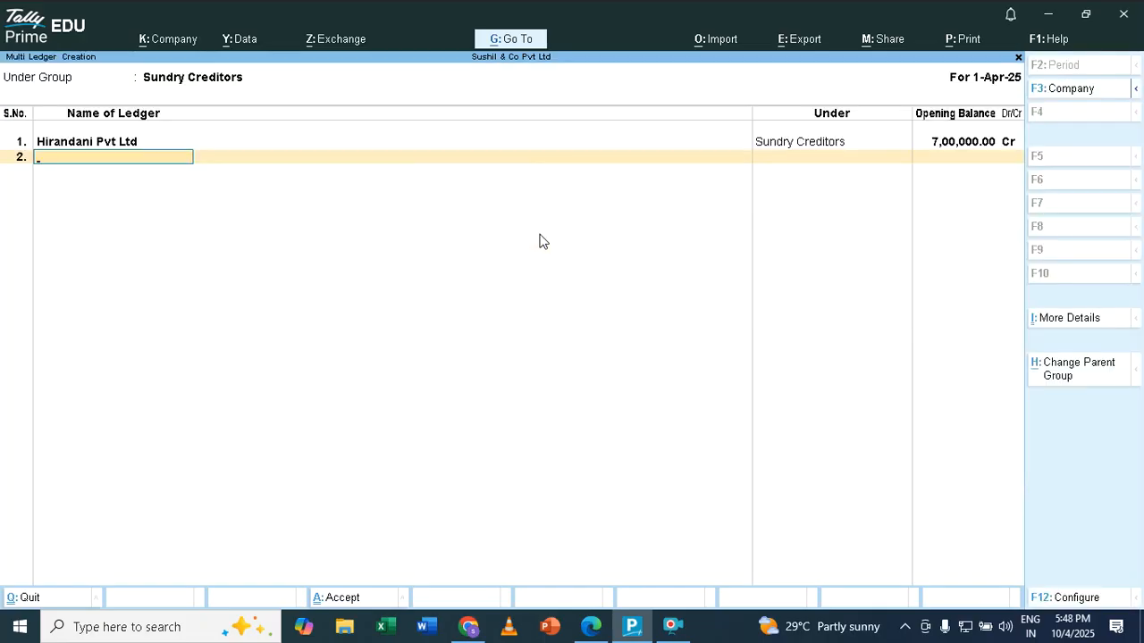
# Add a second creditor ledger from the PDF notes, "L&T", with an opening balance of 5,00,000 Cr
pyautogui.hotkey('alt', 'Tab')
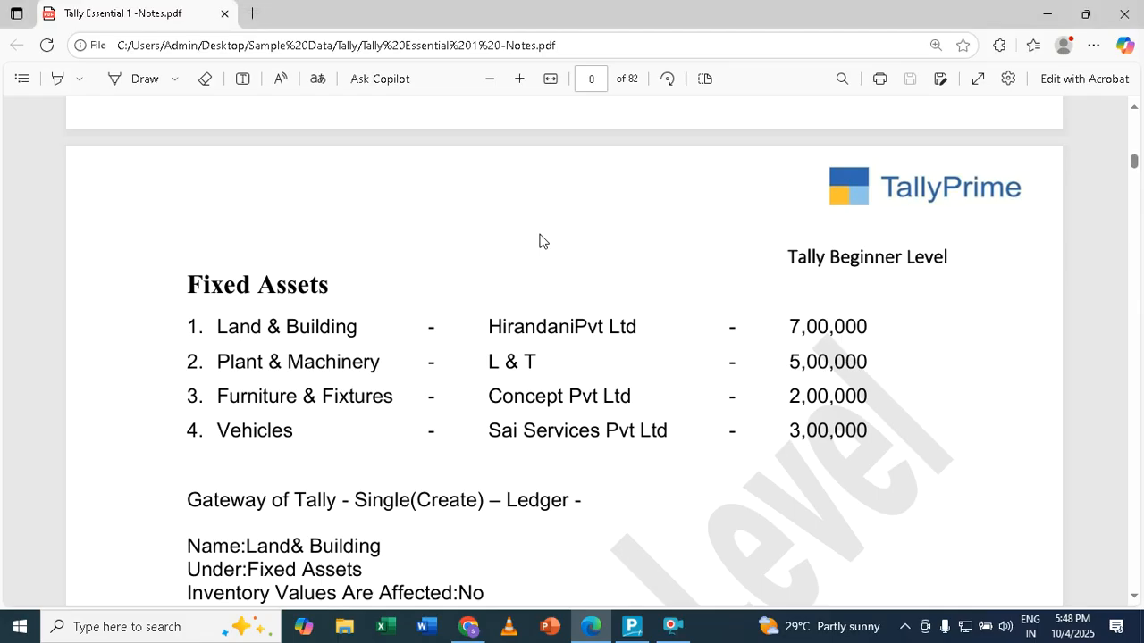
pyautogui.hotkey('alt', 'Tab')
pyautogui.write('L&')
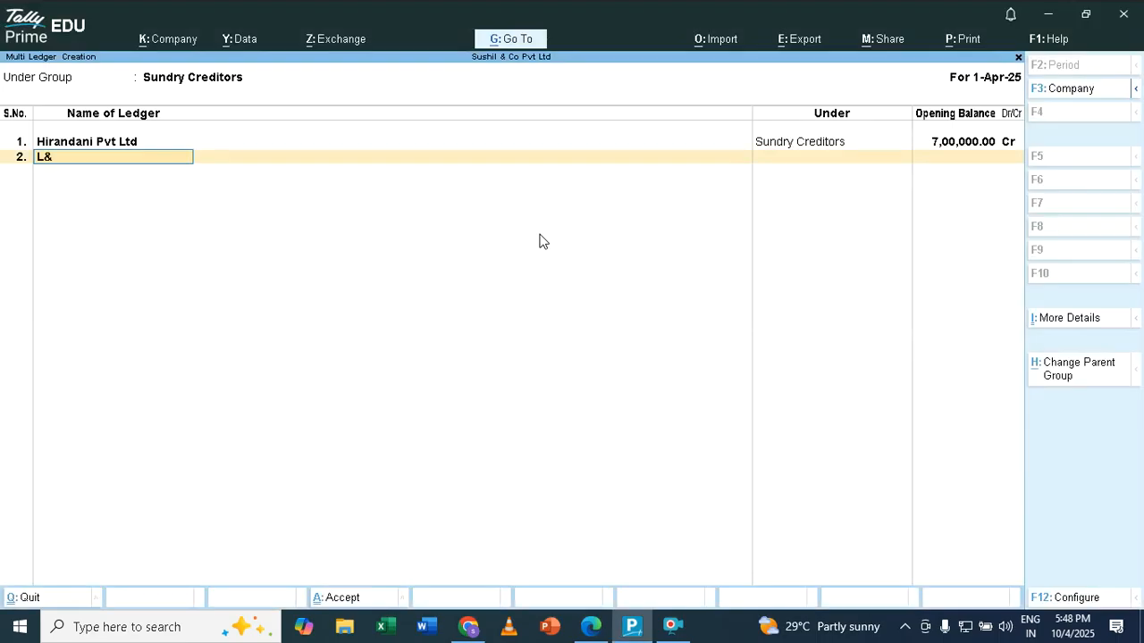
pyautogui.write('T')
pyautogui.press('Return')
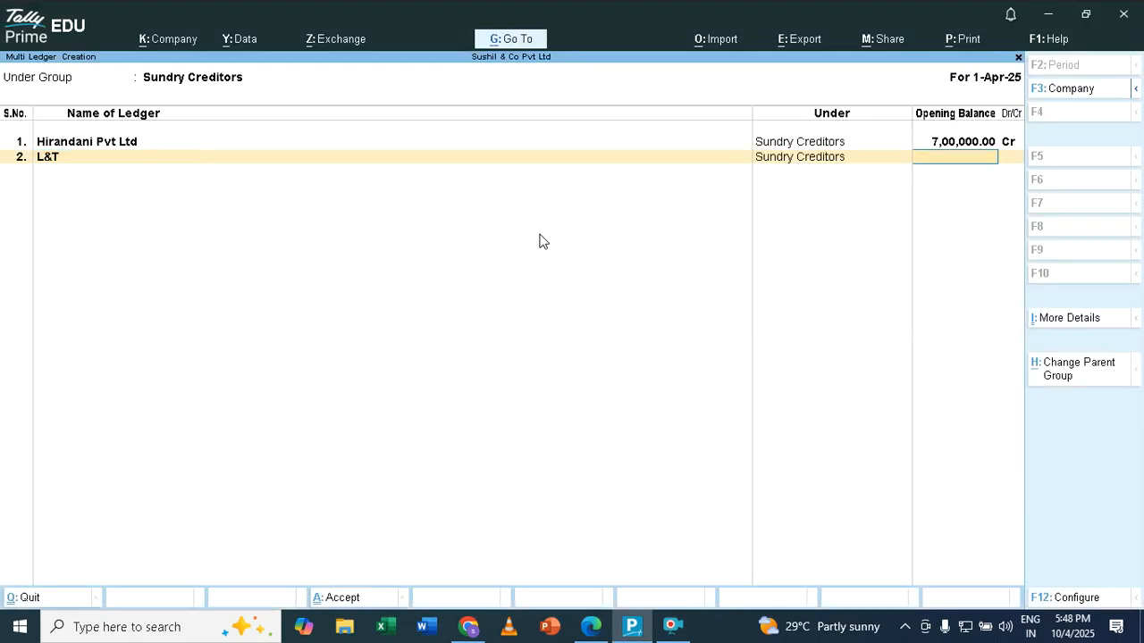
pyautogui.hotkey('alt', 'Tab')
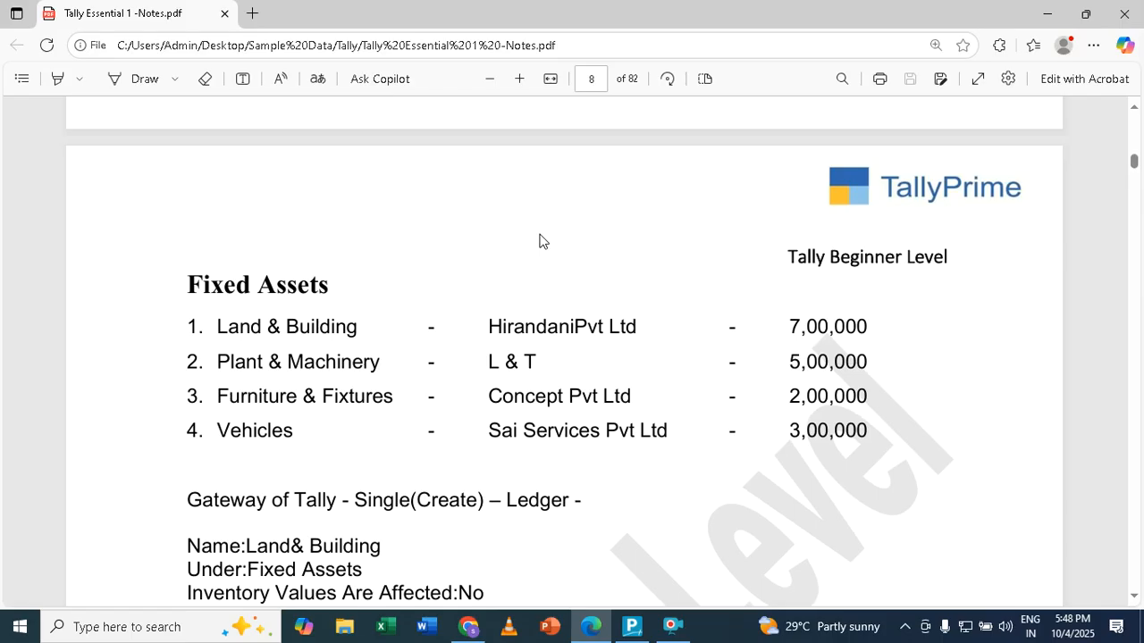
pyautogui.hotkey('alt', 'Tab')
pyautogui.write('500000')
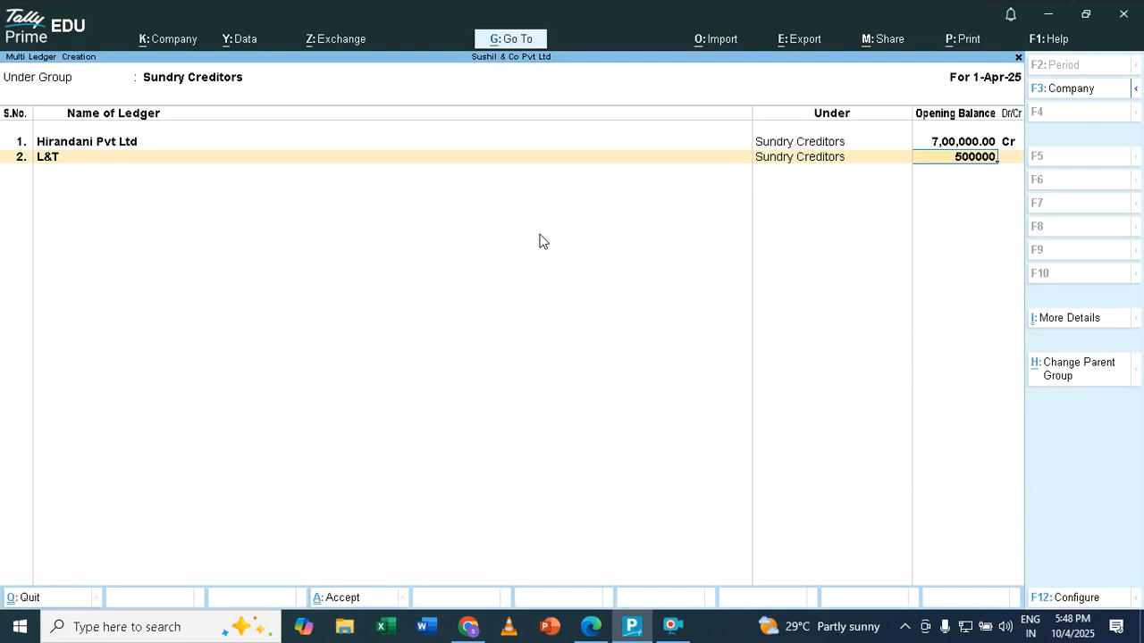
pyautogui.press('Return')
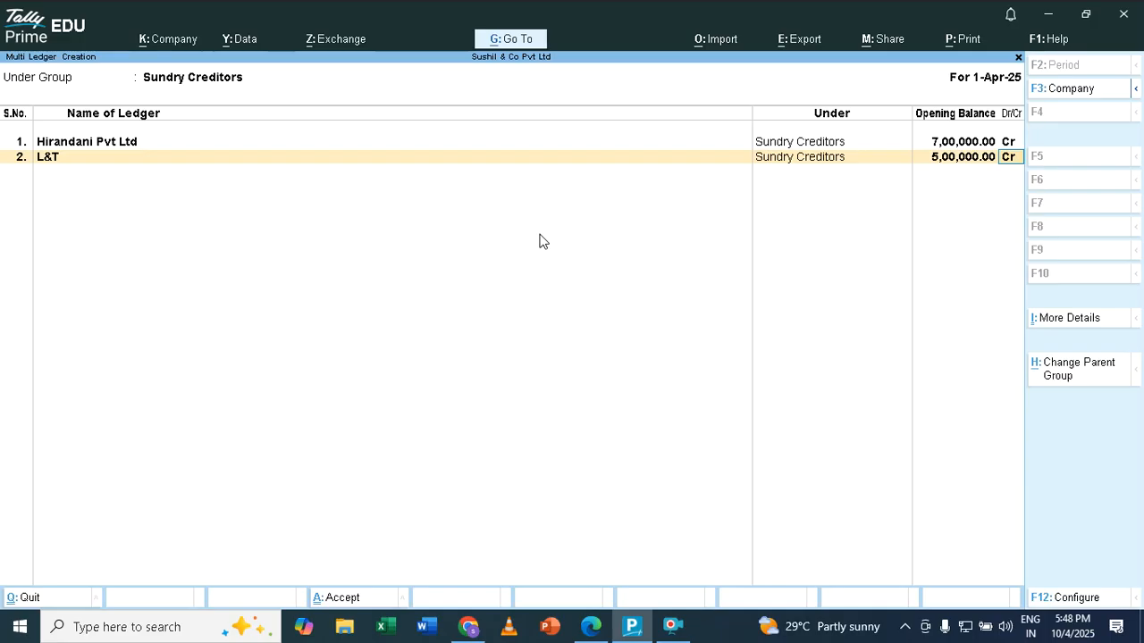
pyautogui.press('Return')
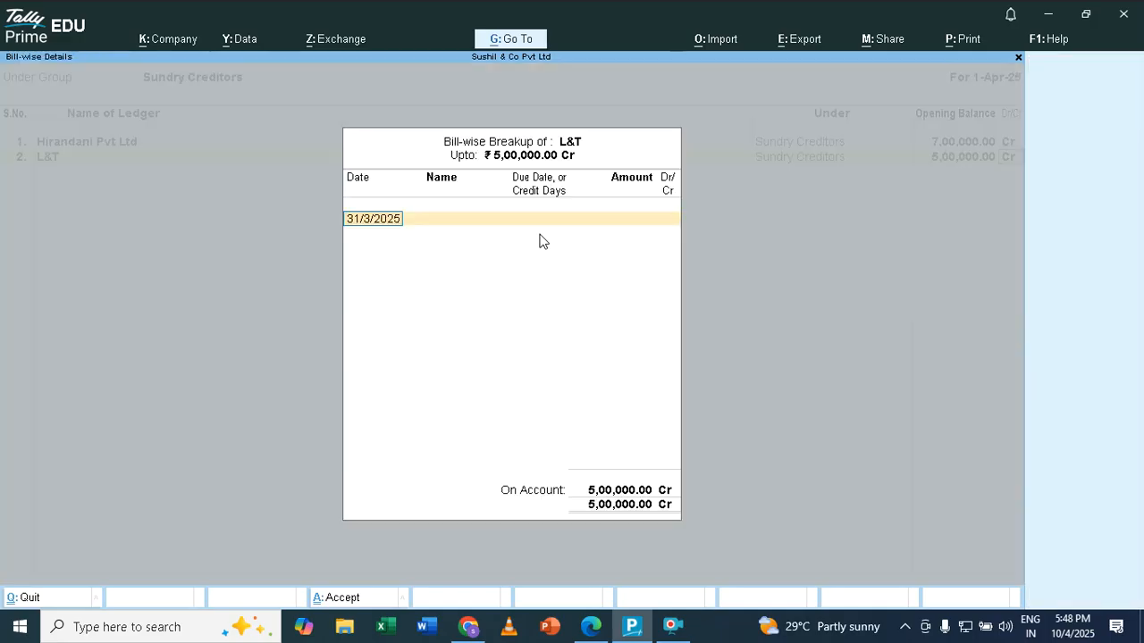
# Accept L&T's bill-wise breakup with the amount left on account and add a third creditor ledger named "Concept Pvt Ltd"
pyautogui.press('Return')
pyautogui.press('Return')
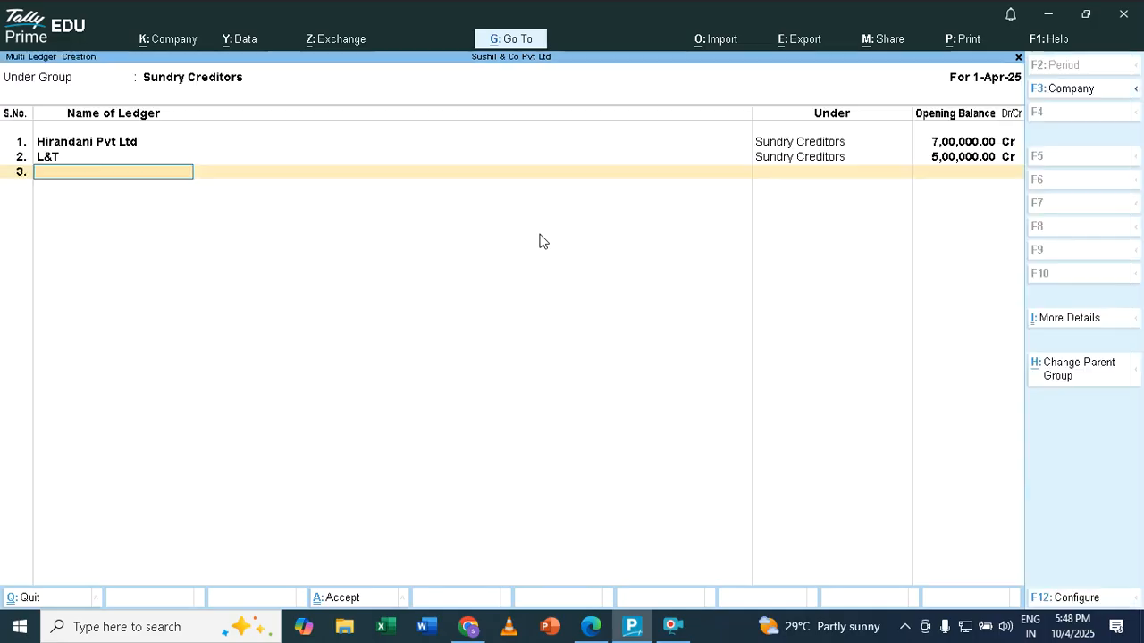
pyautogui.hotkey('alt', 'Tab')
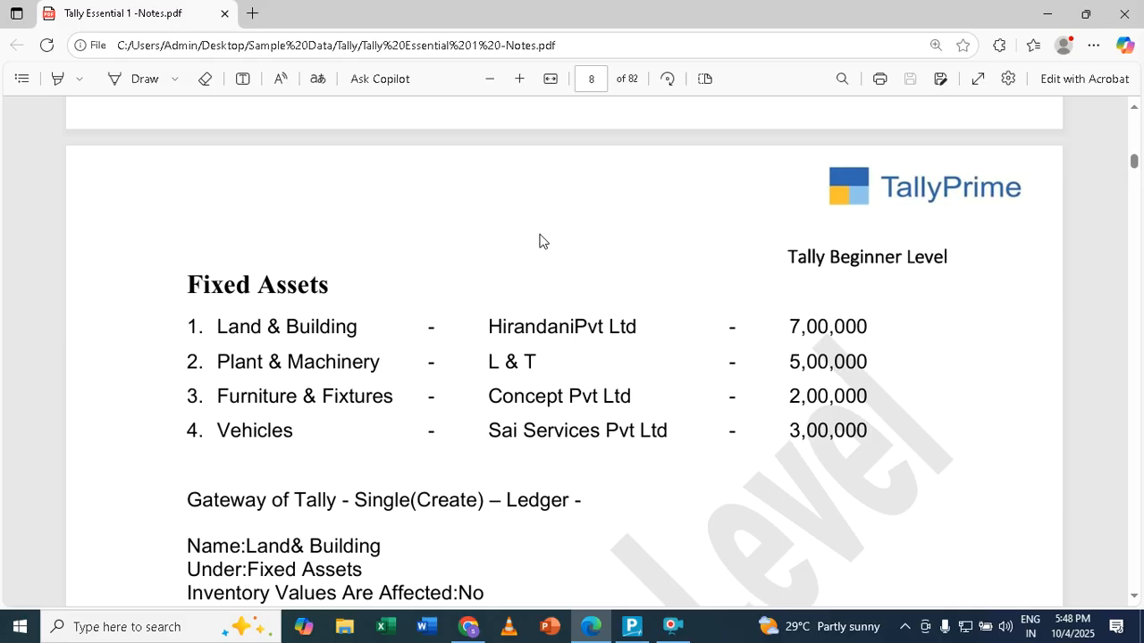
pyautogui.hotkey('alt', 'Tab')
pyautogui.write('C')
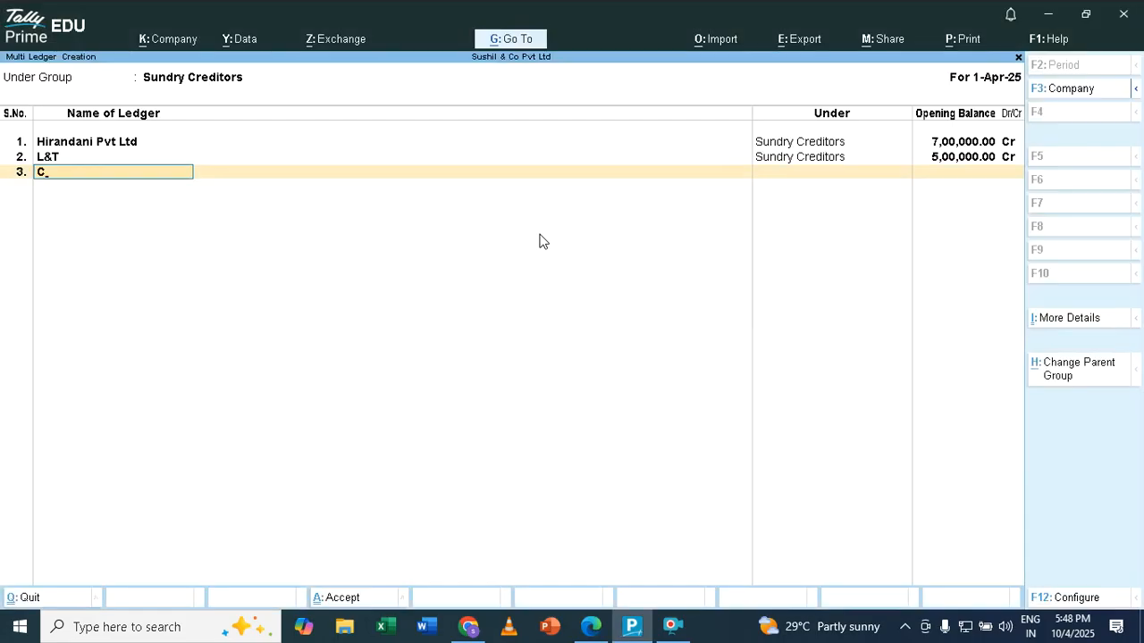
pyautogui.write('oncept Pvt Ltd')
pyautogui.press('Return')
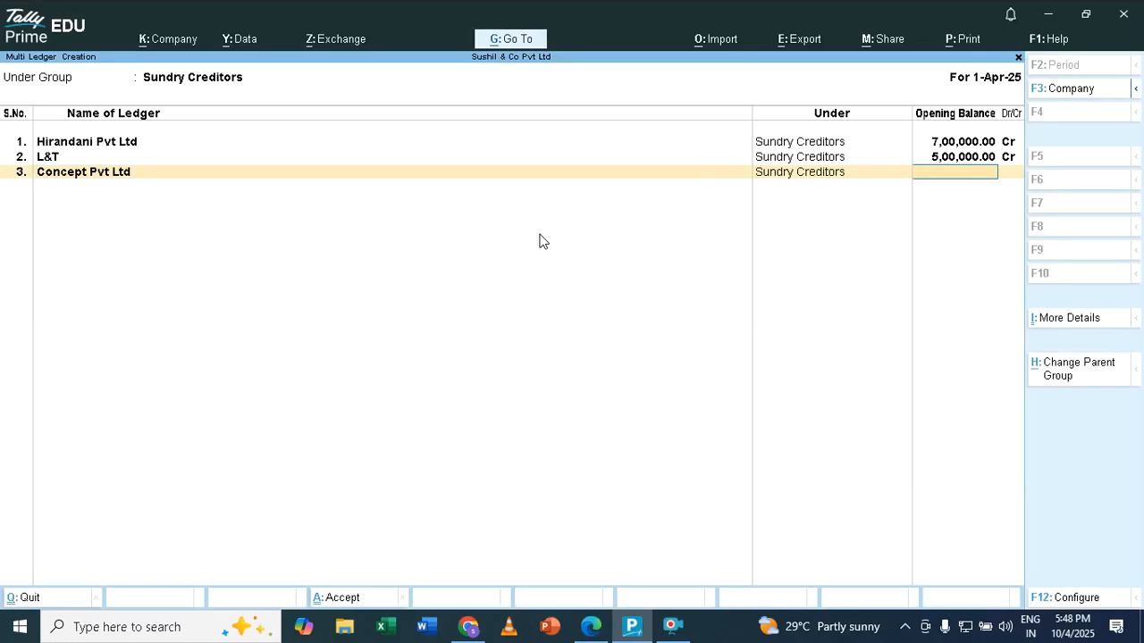
# Set Concept Pvt Ltd's opening balance to 2,00,000 Cr from the PDF notes, leaving its bill-wise breakup on account
pyautogui.hotkey('alt', 'Tab')
pyautogui.hotkey('alt', 'Tab')
pyautogui.write('2,00,')
pyautogui.write('00000')
pyautogui.press('Return')
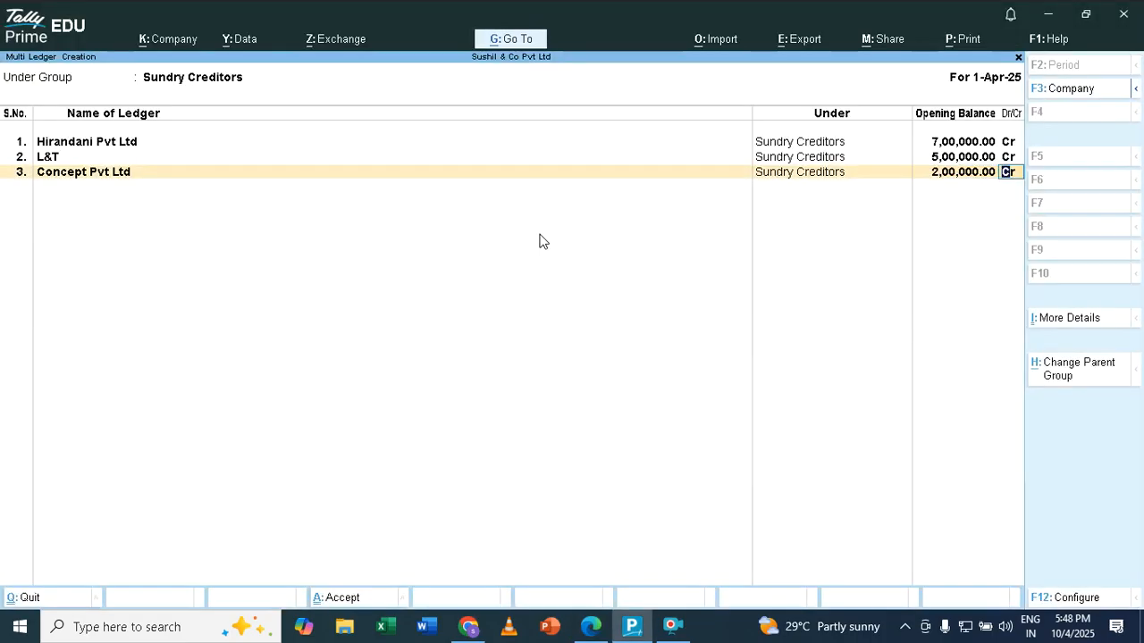
pyautogui.press('Return')
pyautogui.press('Return')
pyautogui.press('Return')
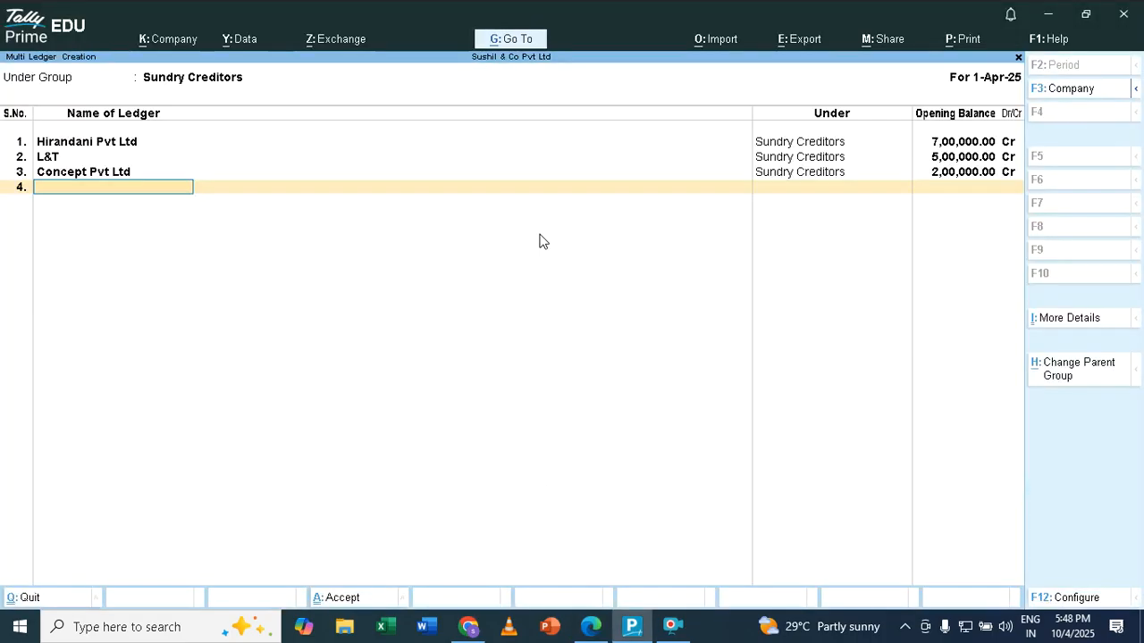
# Add a fourth creditor ledger from the PDF notes, "Sai Services Pvt Ltd", with an opening balance of 3,00,000 Cr
pyautogui.hotkey('alt', 'Tab')
pyautogui.hotkey('alt', 'Tab')
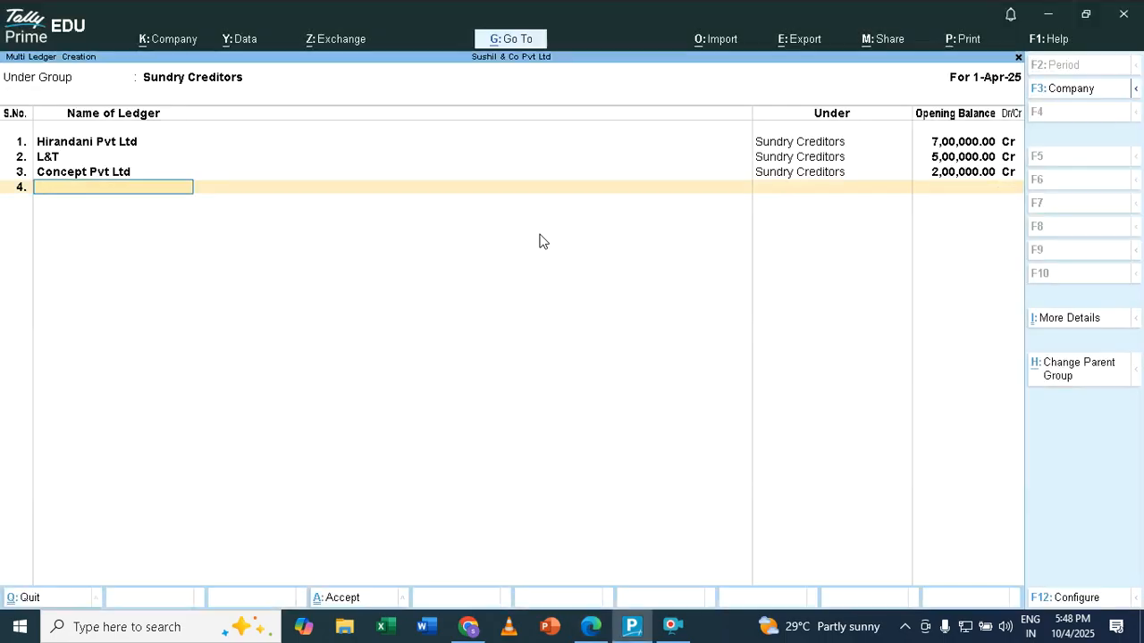
pyautogui.write('Sai Ser')
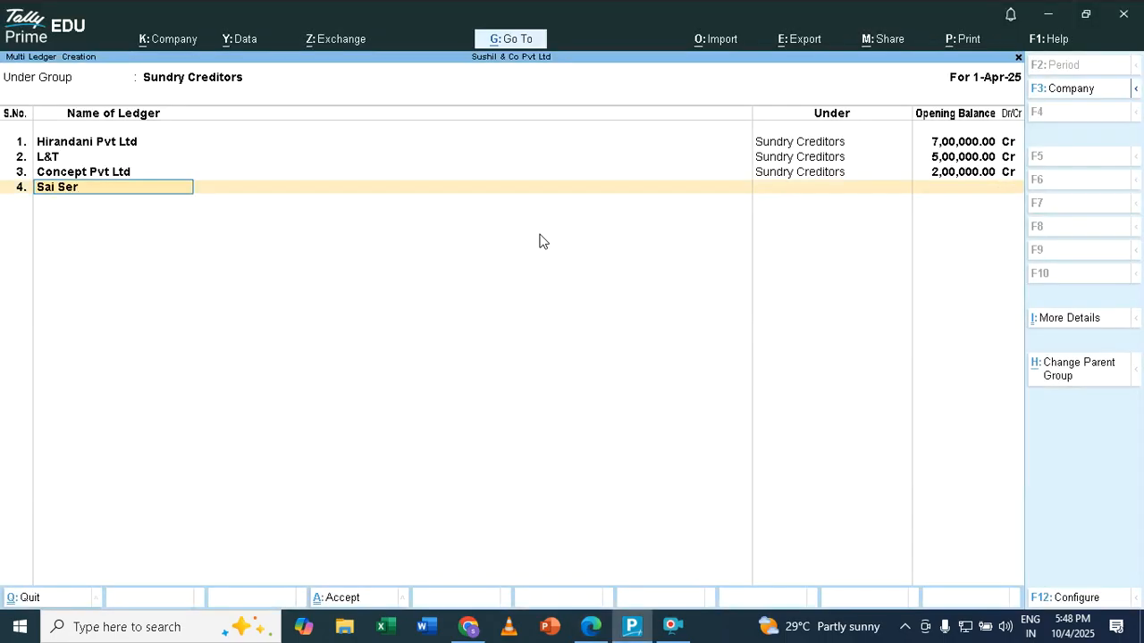
pyautogui.write('vices Pvt Ltd')
pyautogui.press('Return')
pyautogui.hotkey('alt', 'Tab')
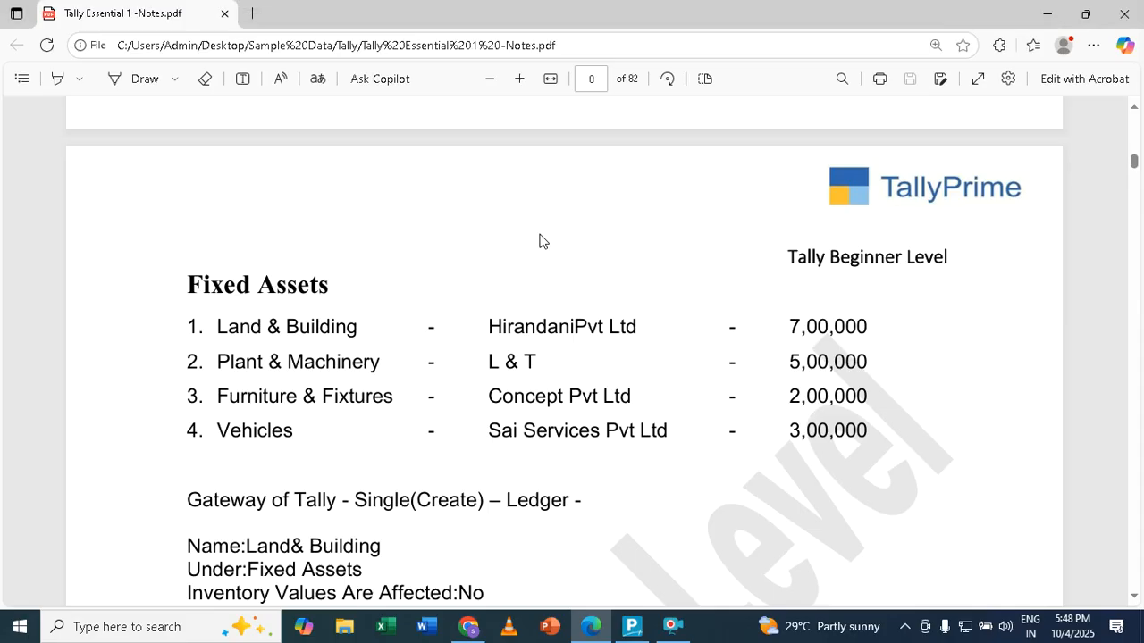
pyautogui.hotkey('alt', 'Tab')
pyautogui.write('300000')
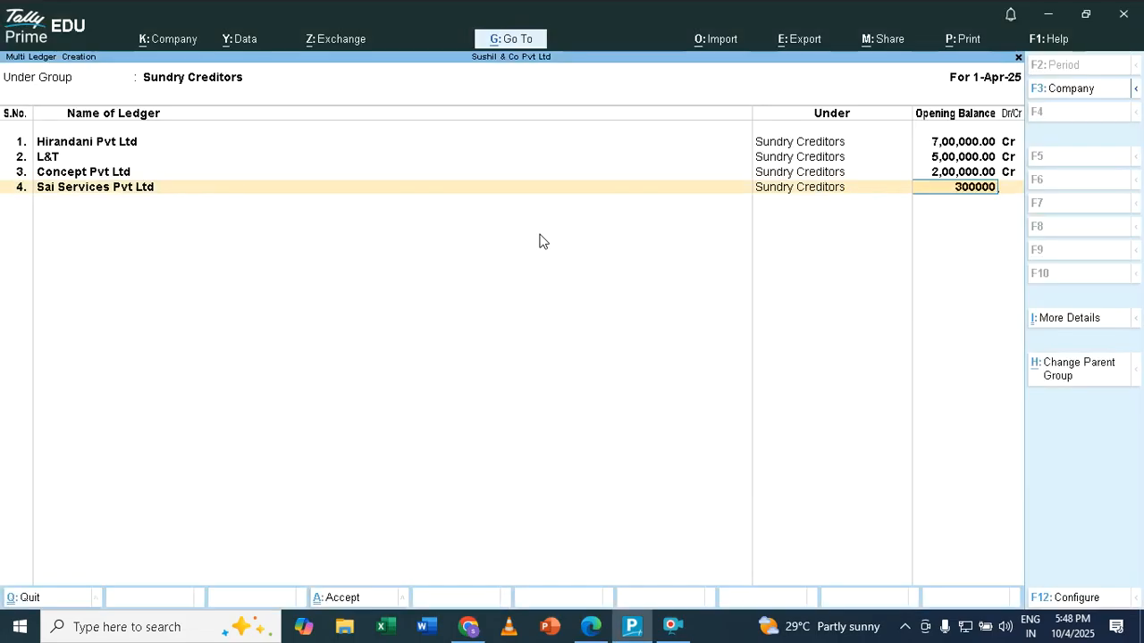
pyautogui.press('Return')
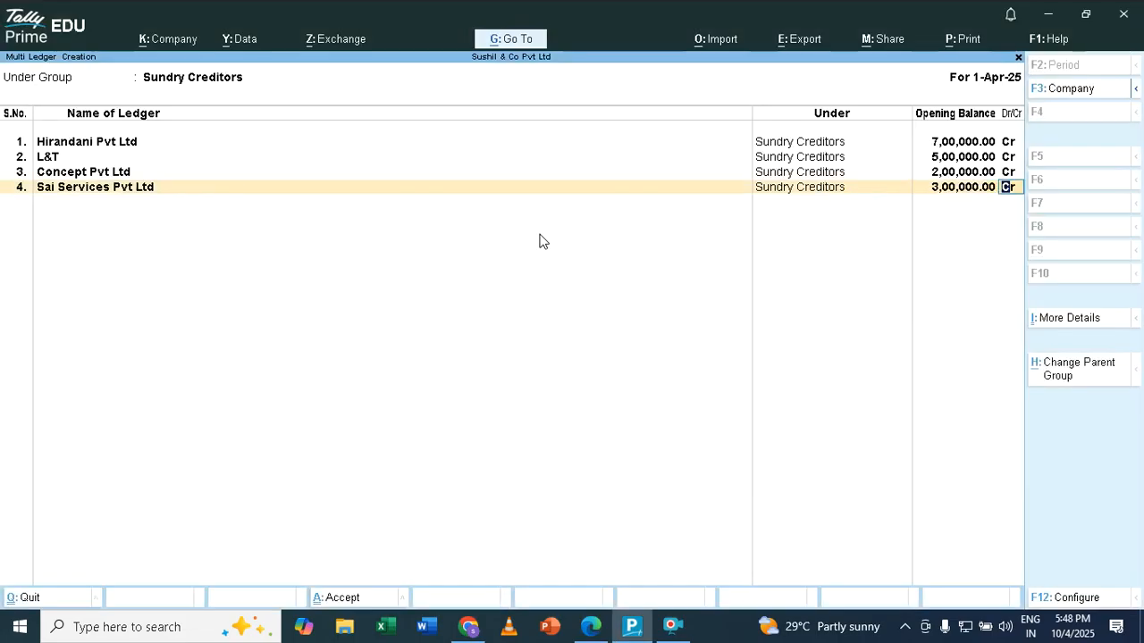
# Leave Sai Services Pvt Ltd's bill-wise breakup on account and save the Sundry Creditors ledgers
pyautogui.press('Return')
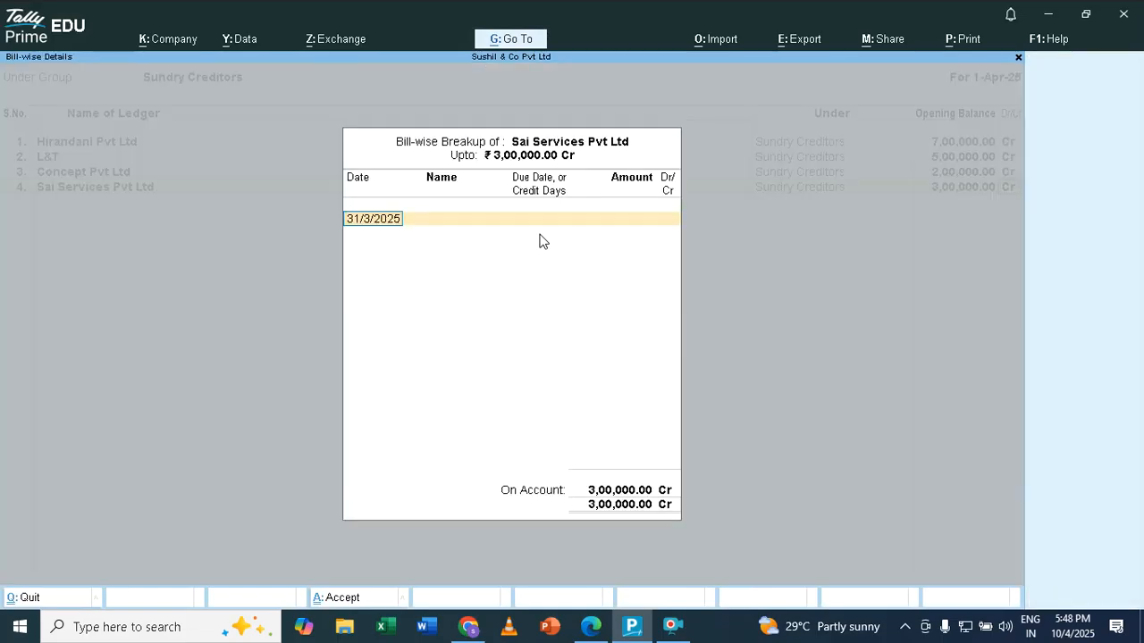
pyautogui.press('Return')
pyautogui.press('Return')
pyautogui.press('Return')
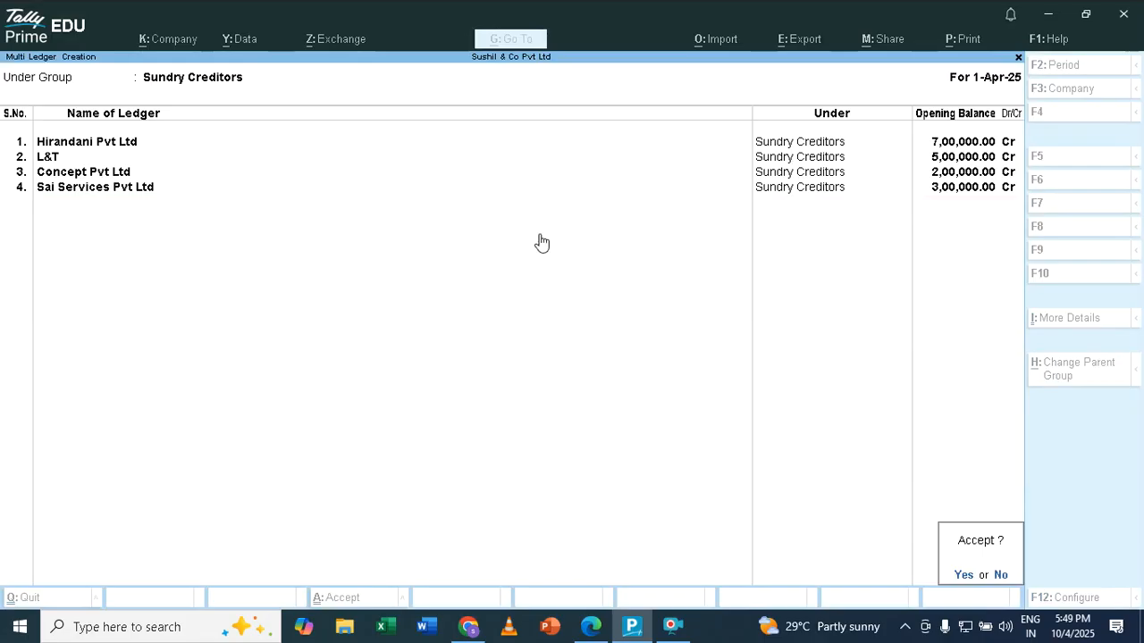
pyautogui.press('Return')
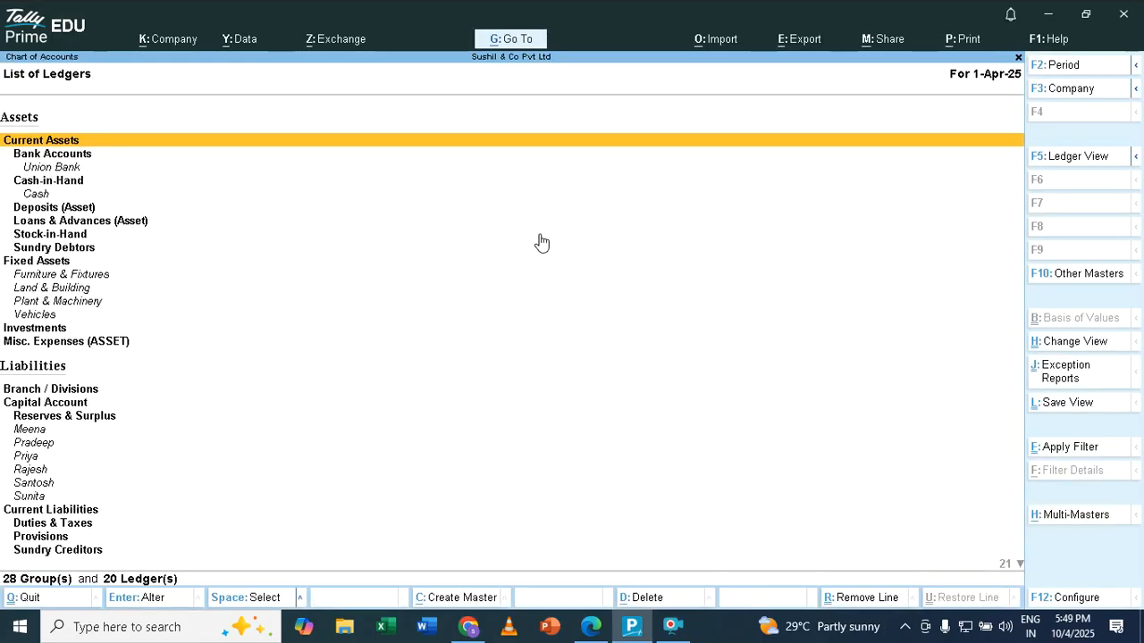
# Leave the chart of accounts and open the company's balance sheet in detailed view
pyautogui.press('Escape')
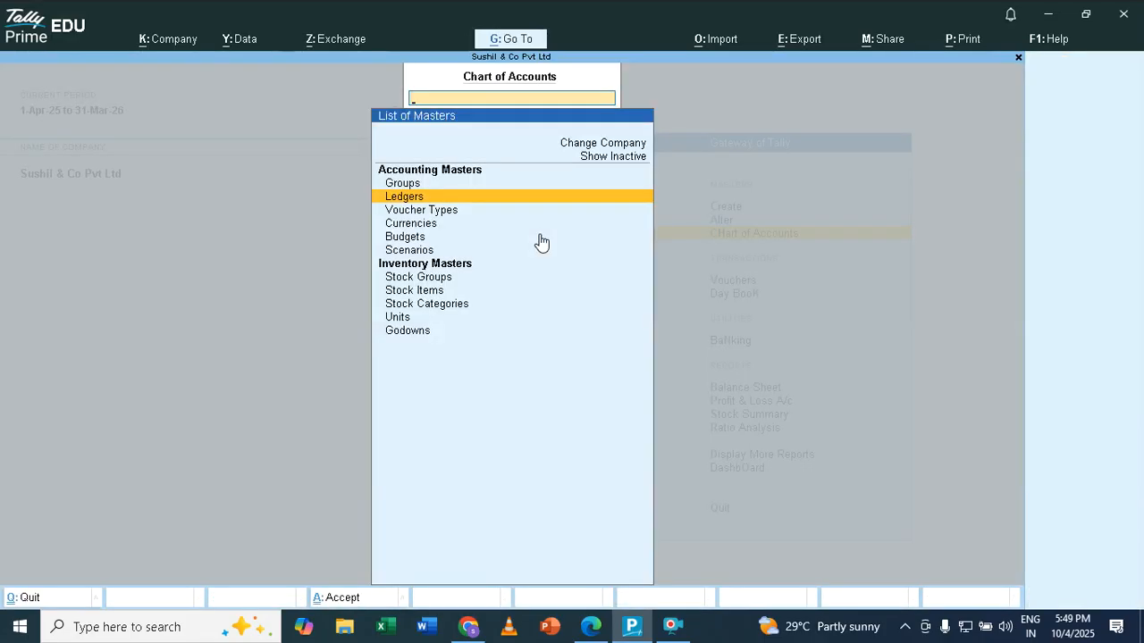
pyautogui.press('Escape')
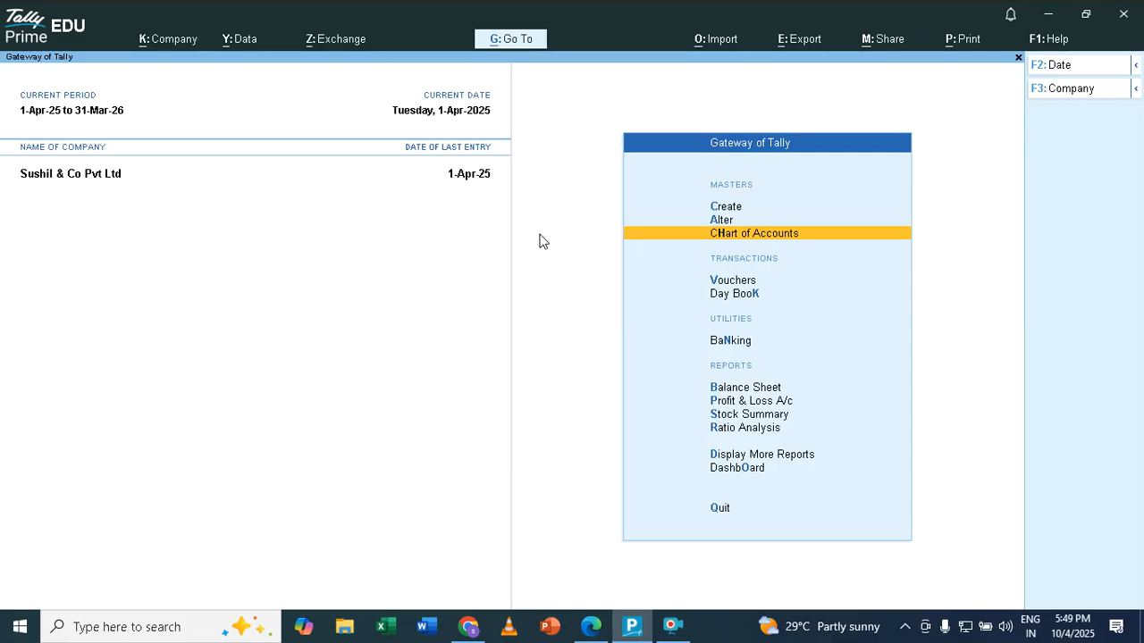
pyautogui.press('Down')
pyautogui.press('Down')
pyautogui.press('Down')
pyautogui.press('Down')
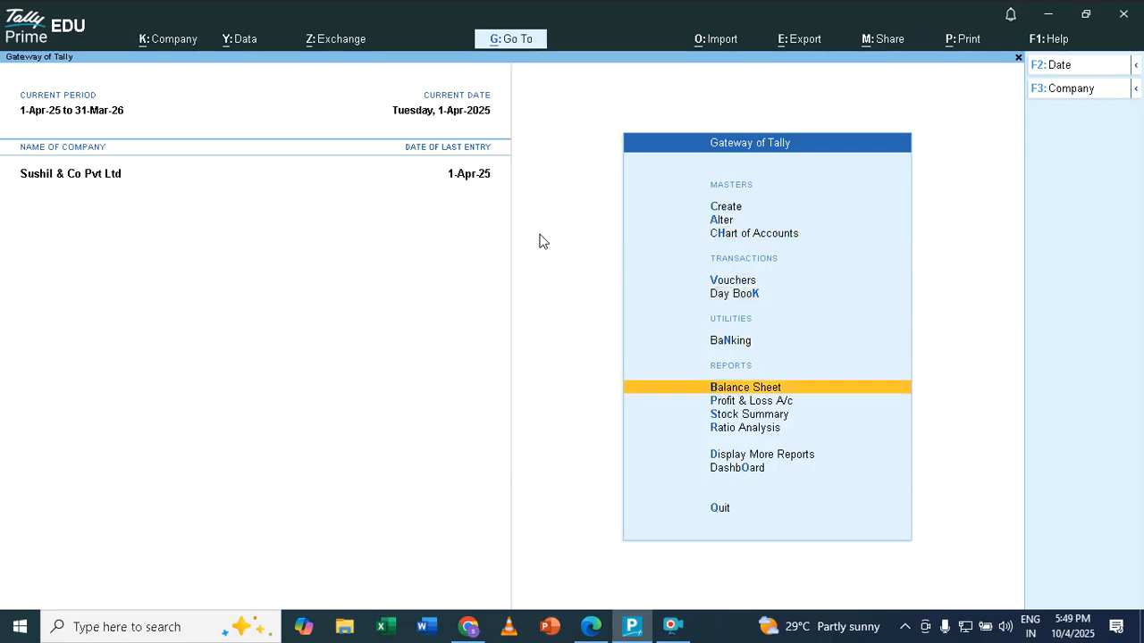
pyautogui.press('Return')
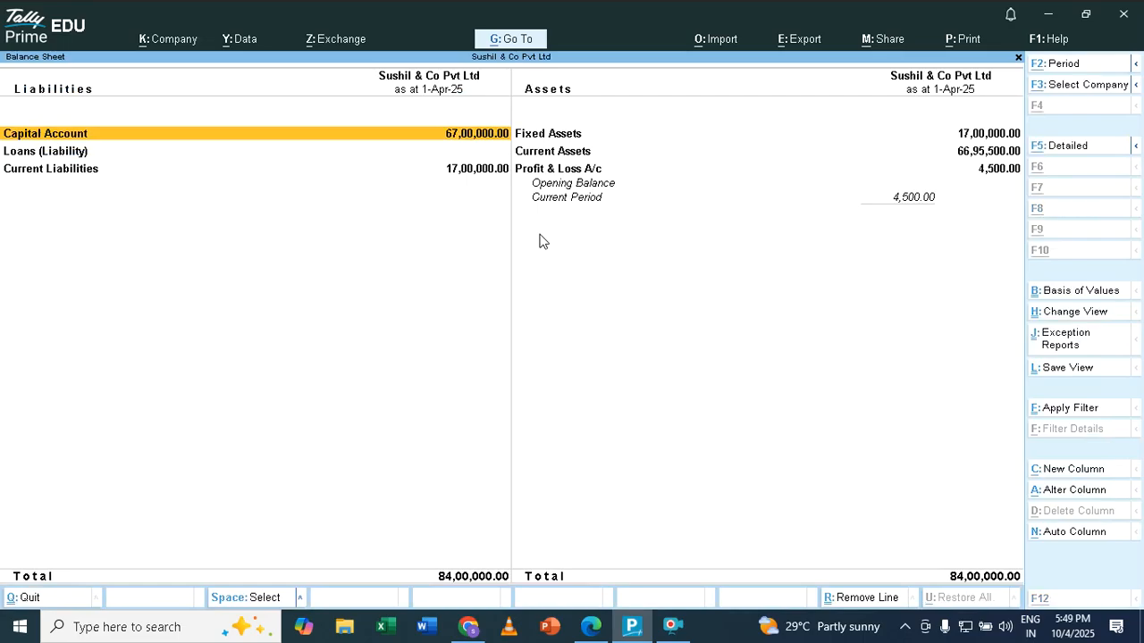
pyautogui.hotkey('alt', 'F5')
# Review the capital account, loans and current liabilities entries on the balance sheet down to Sundry Creditors
pyautogui.press('Down')
pyautogui.press('Down')
pyautogui.press('Down')
pyautogui.press('Down')
pyautogui.press('Down')
pyautogui.press('Down')
pyautogui.press('Down')
pyautogui.press('Down')
pyautogui.press('Down')
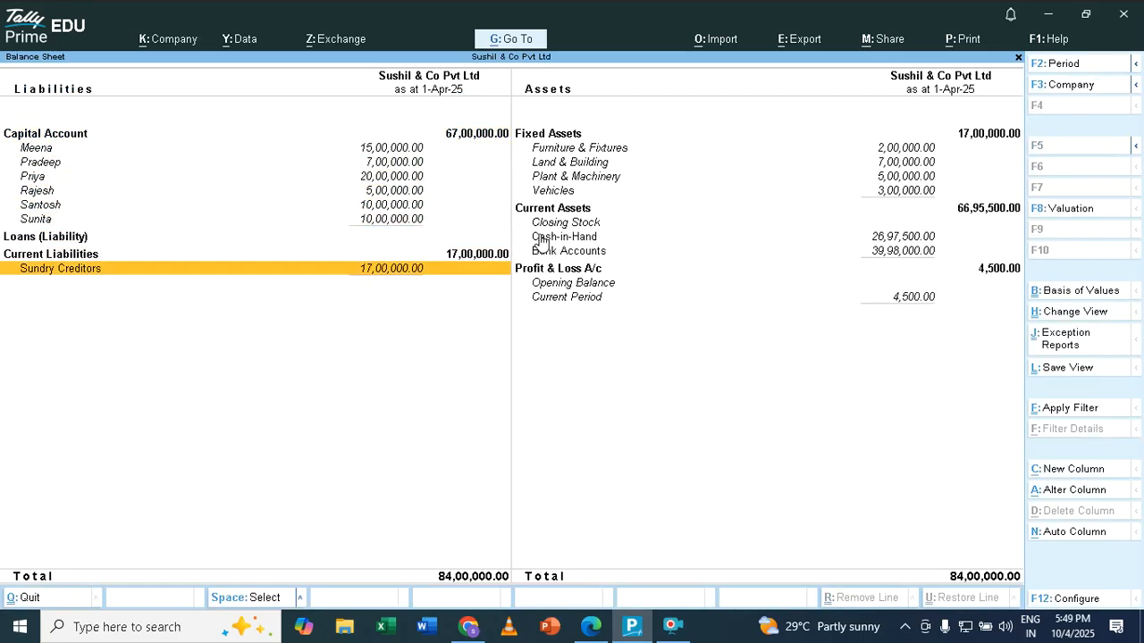
# Review the fixed asset ledgers on the assets side of the balance sheet
pyautogui.press('Right')
pyautogui.press('Up')
pyautogui.press('Up')
pyautogui.press('Up')
pyautogui.press('Up')
pyautogui.press('Up')
pyautogui.press('Up')
pyautogui.press('Up')
pyautogui.press('Up')
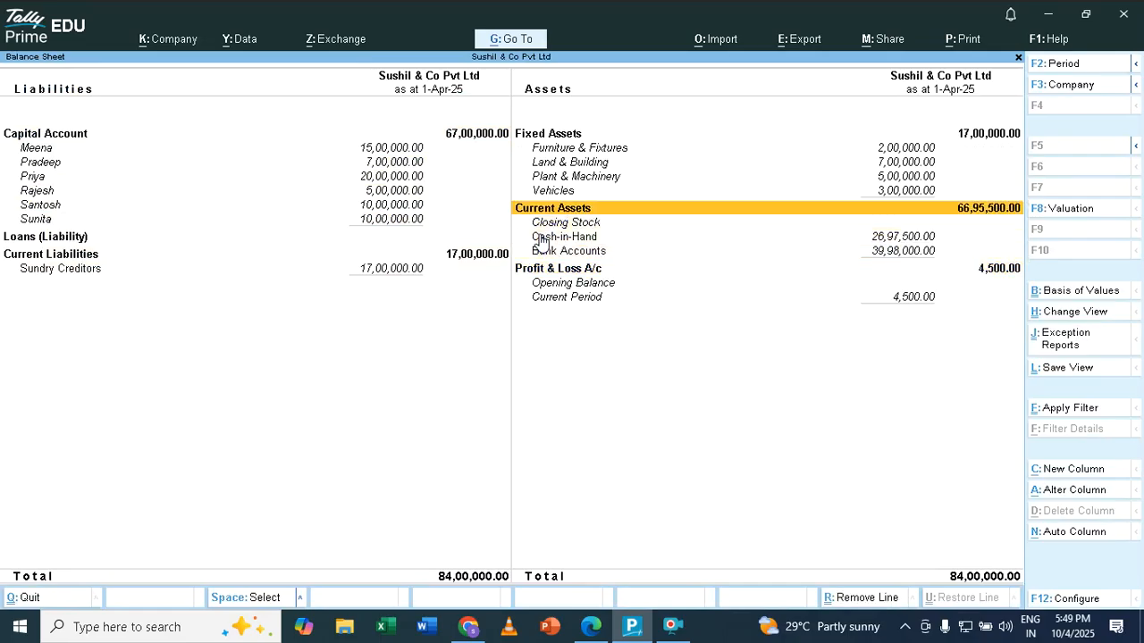
pyautogui.press('Down')
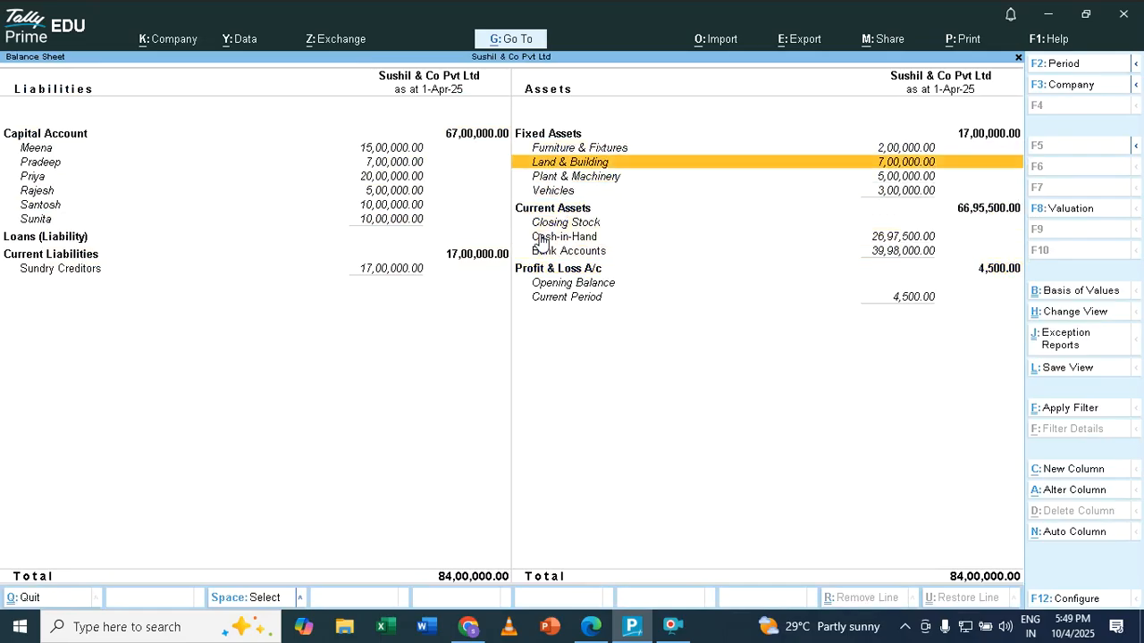
pyautogui.press('Up')
pyautogui.press('Down')
pyautogui.press('Down')
pyautogui.press('Down')
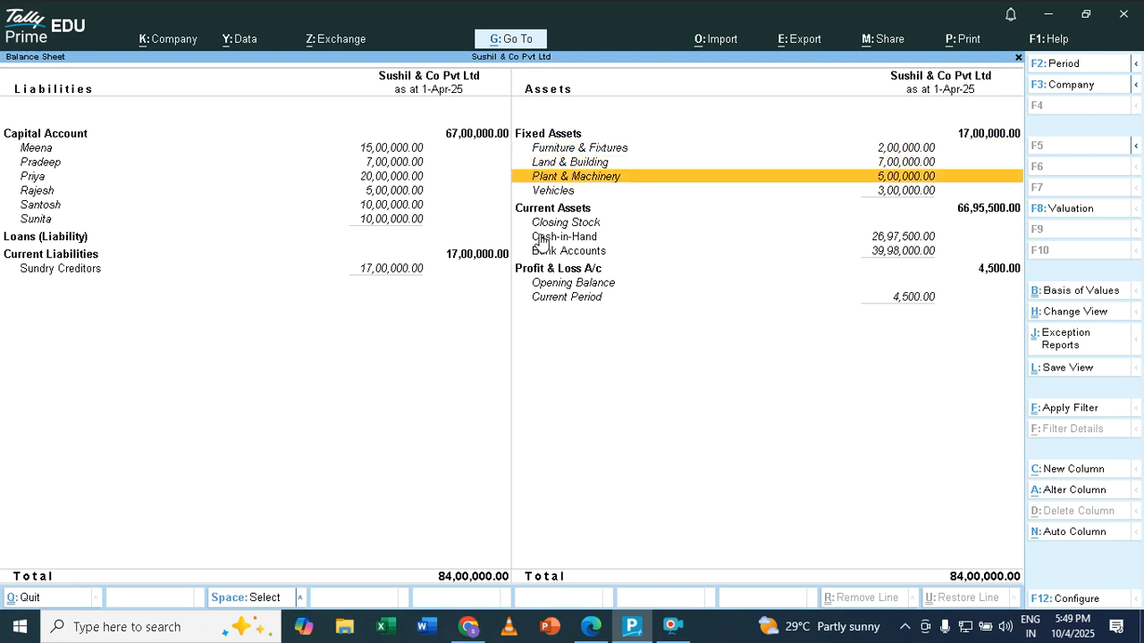
# Examine the Furniture & Fixtures monthly summary and its April vouchers, and return to the balance sheet
pyautogui.press('Up')
pyautogui.press('Up')
pyautogui.press('Up')
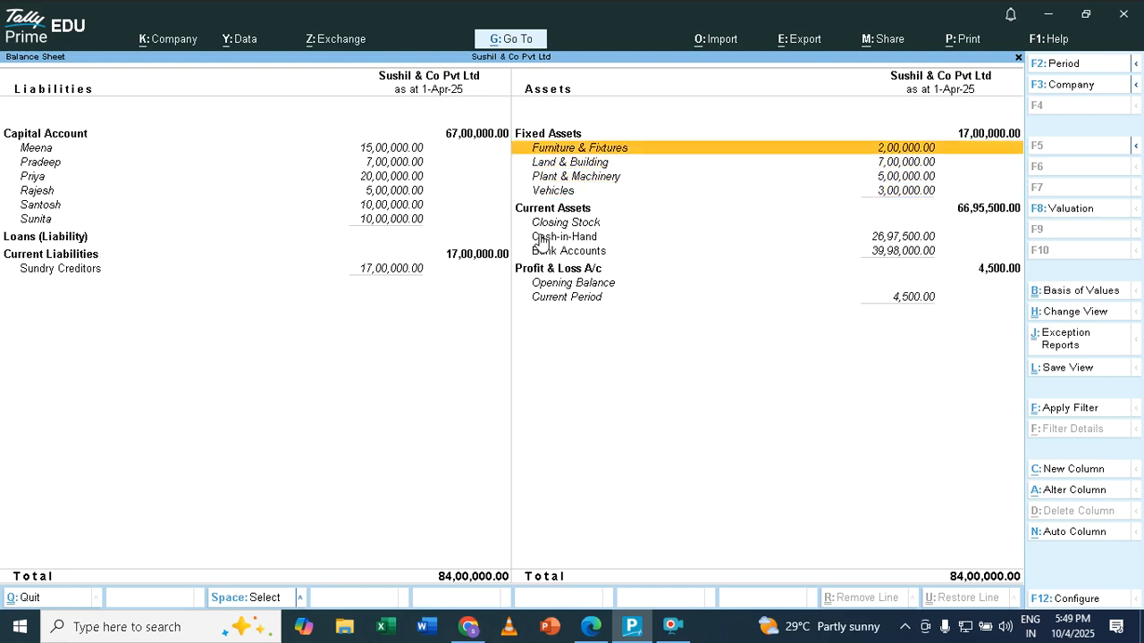
pyautogui.press('Return')
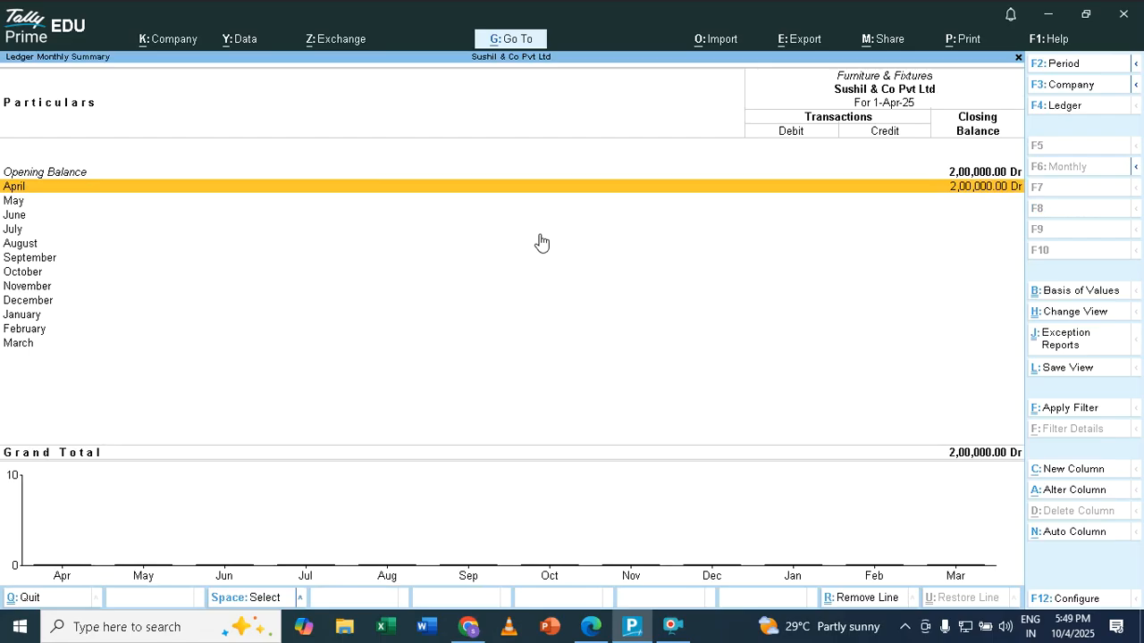
pyautogui.press('Return')
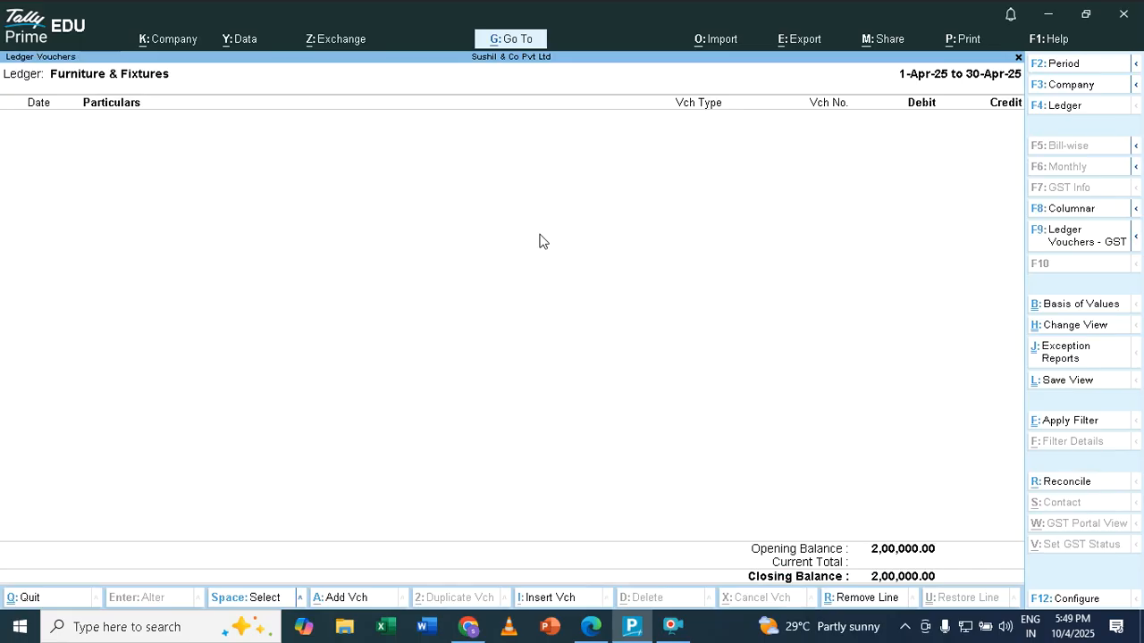
pyautogui.press('Escape')
pyautogui.press('Escape')
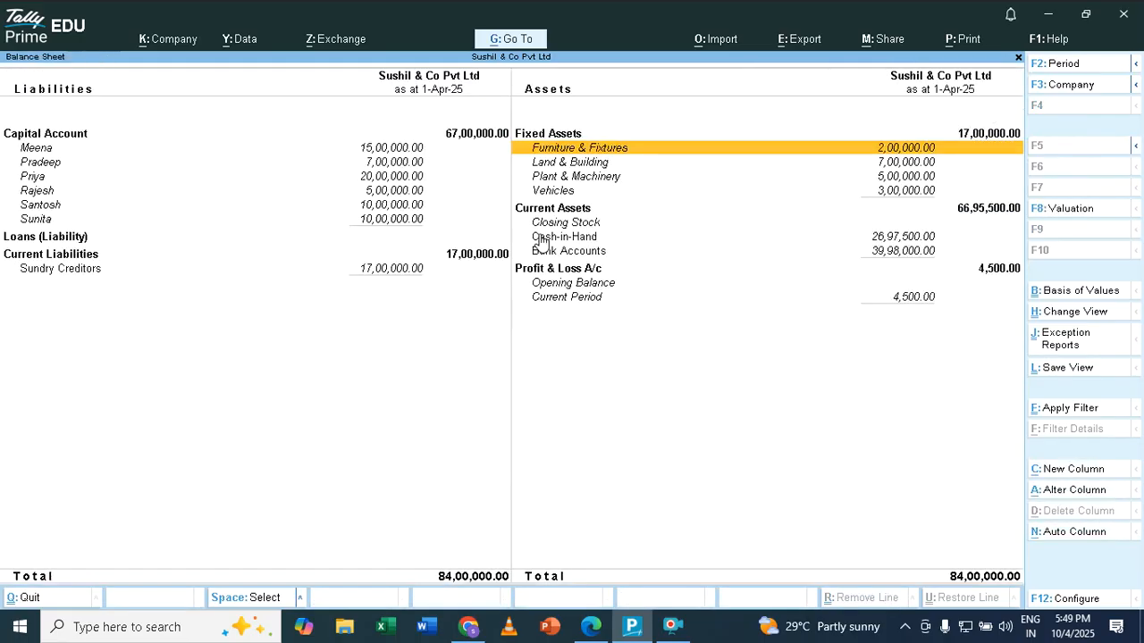
# Open the Sundry Creditors group summary from the balance sheet and review its creditor ledgers
pyautogui.press('Left')
pyautogui.press('Down')
pyautogui.press('Down')
pyautogui.press('Down')
pyautogui.press('Down')
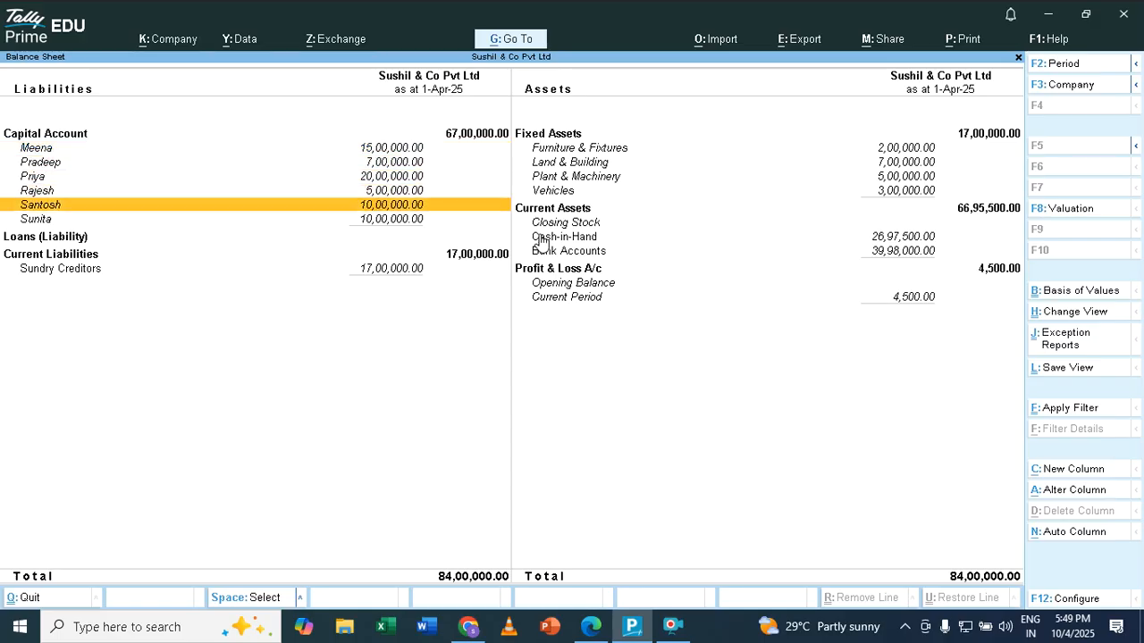
pyautogui.press('Down')
pyautogui.press('Down')
pyautogui.press('Down')
pyautogui.press('Down')
pyautogui.press('Return')
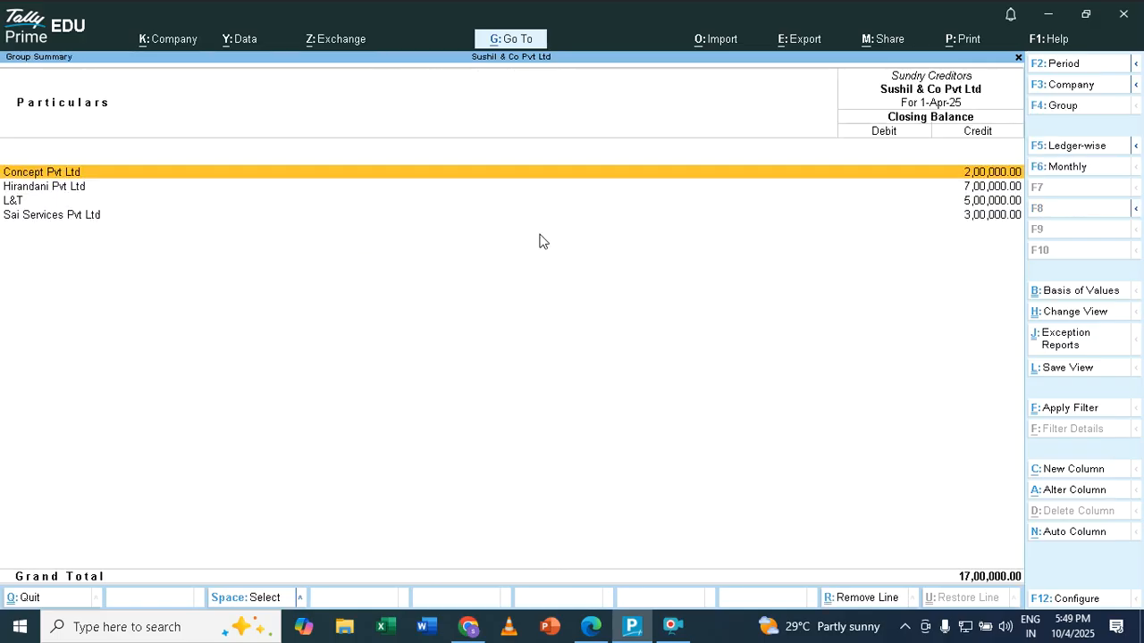
pyautogui.press('Down')
pyautogui.press('Down')
pyautogui.press('Down')
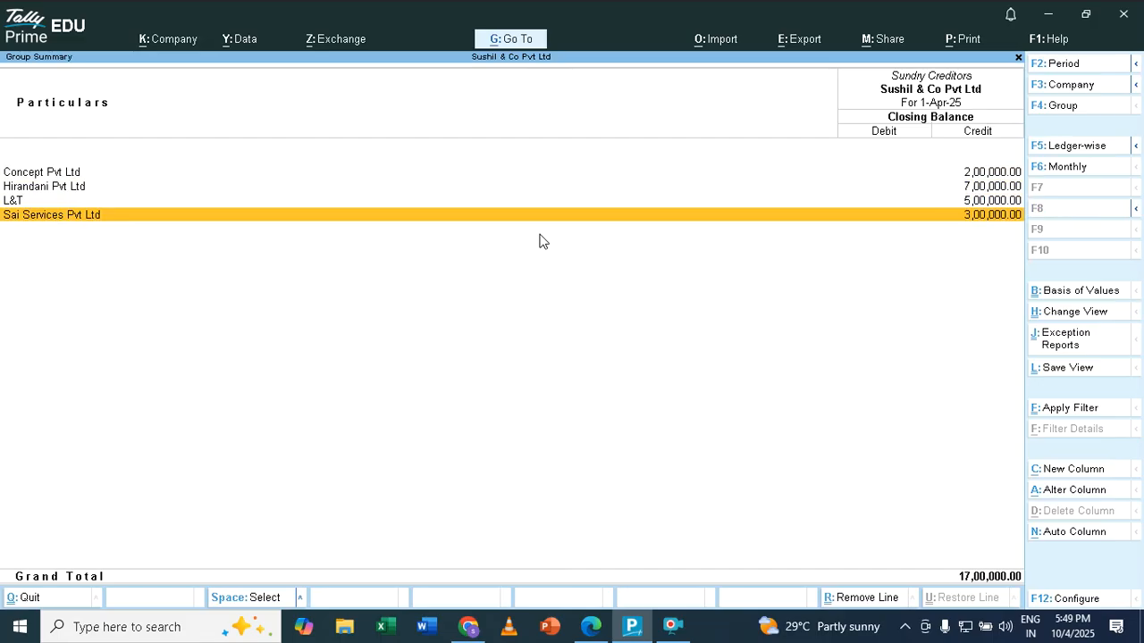
# Examine Concept Pvt Ltd's monthly summary and April vouchers, and return to the Gateway of Tally
pyautogui.press('Up')
pyautogui.press('Up')
pyautogui.press('Up')
pyautogui.press('Return')
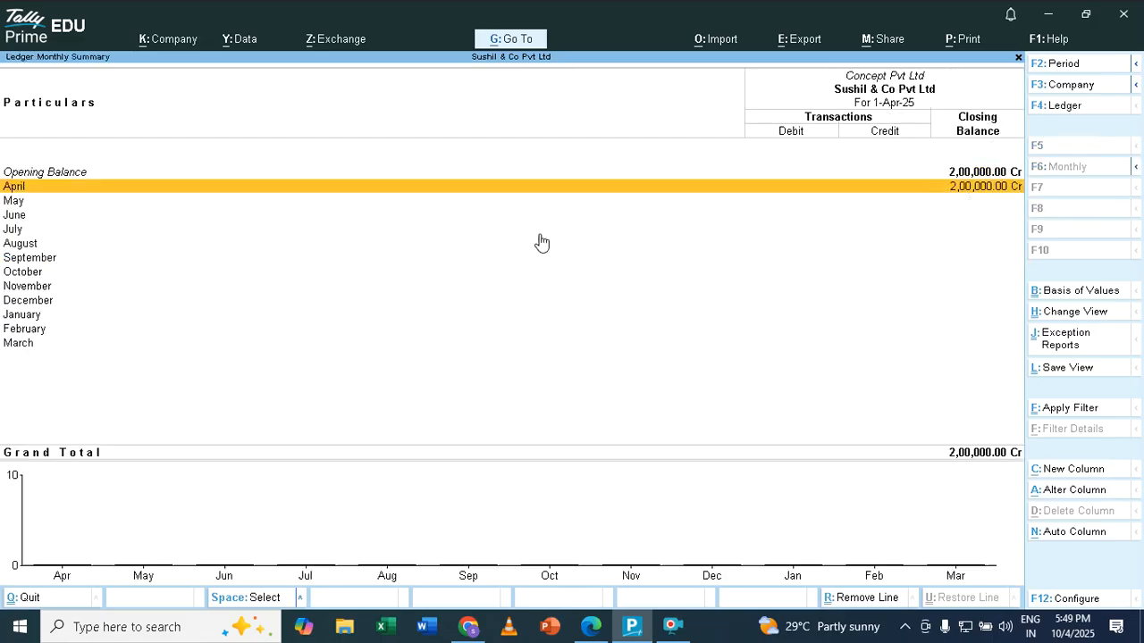
pyautogui.press('Return')
pyautogui.press('Escape')
pyautogui.press('Escape')
pyautogui.press('Escape')
pyautogui.press('Escape')
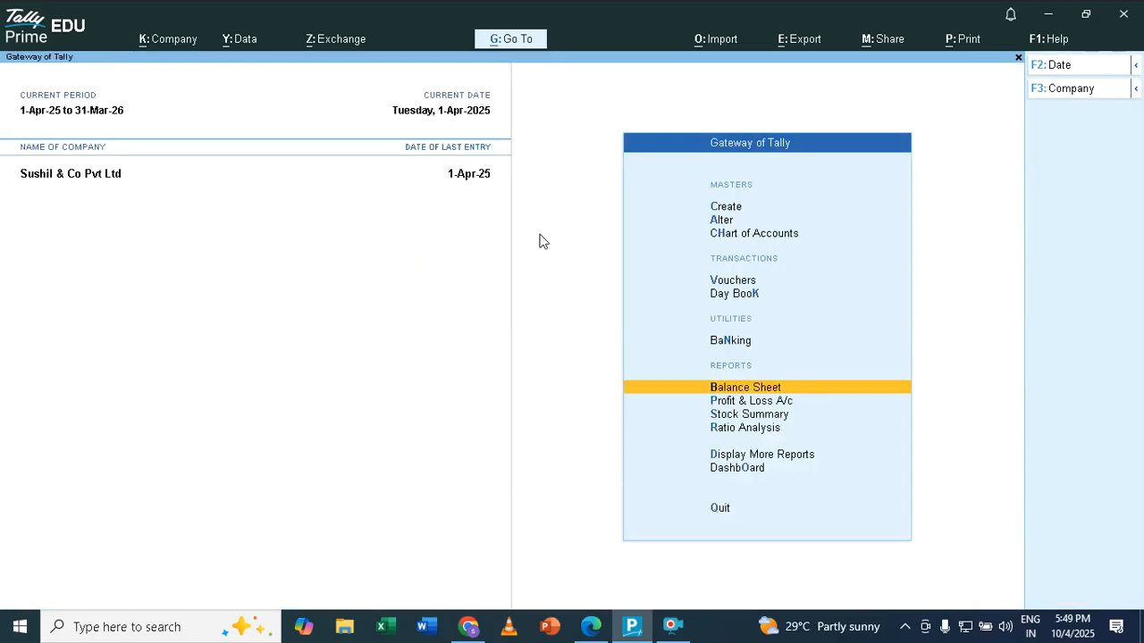
# Open the Concept Pvt Ltd ledger for alteration
pyautogui.press('Up')
pyautogui.press('Up')
pyautogui.press('Up')
pyautogui.press('Up')
pyautogui.press('Up')
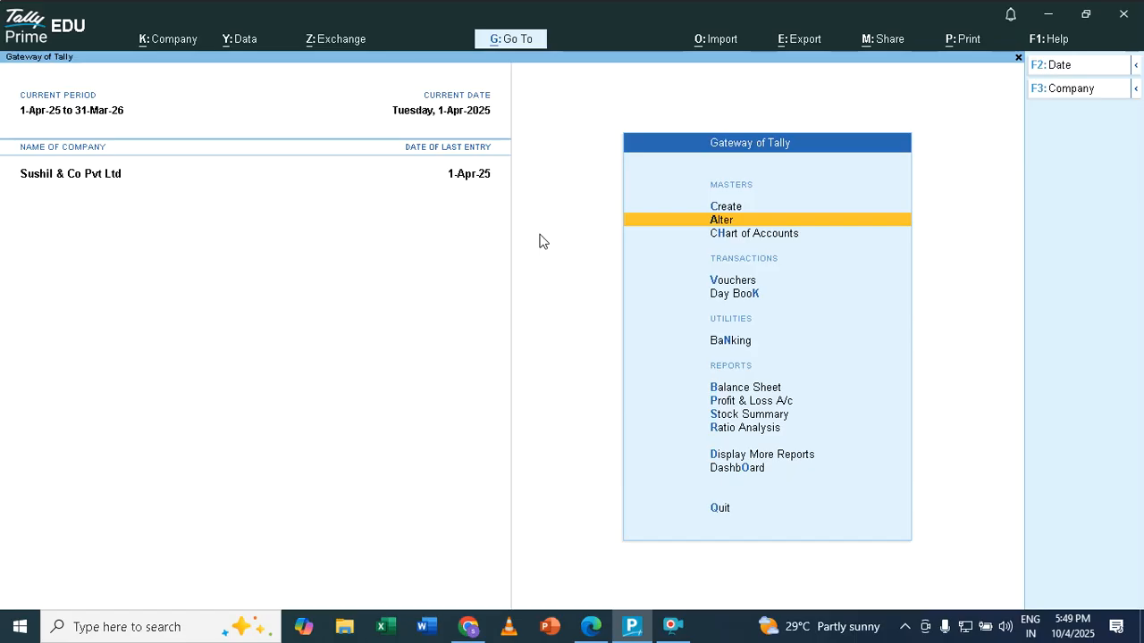
pyautogui.press('Return')
pyautogui.press('Down')
pyautogui.press('Return')
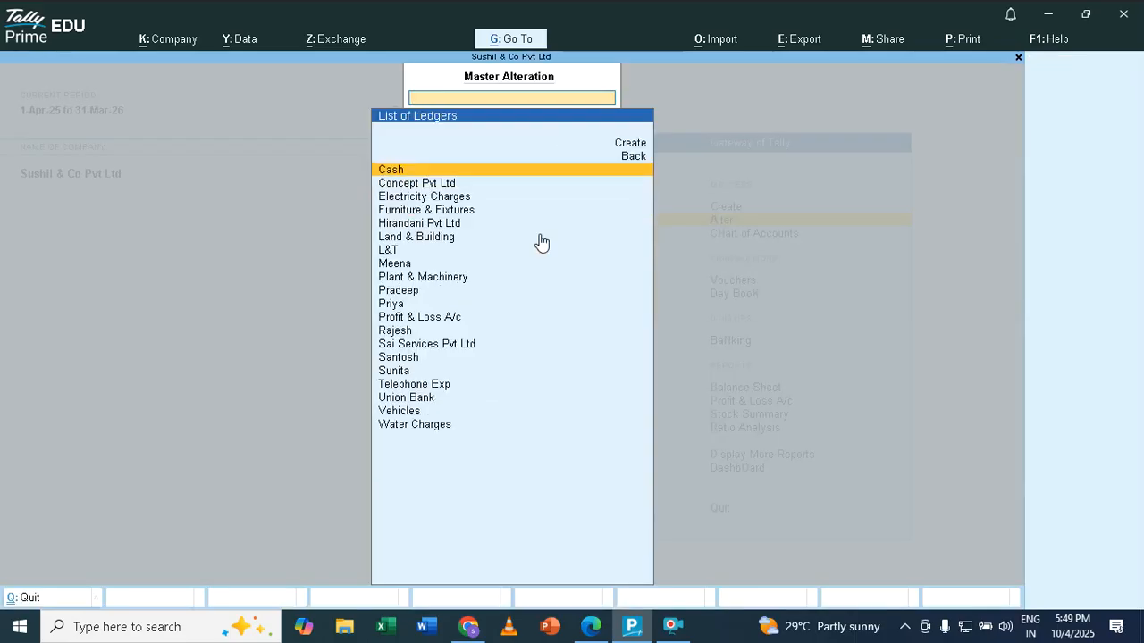
pyautogui.press('Down')
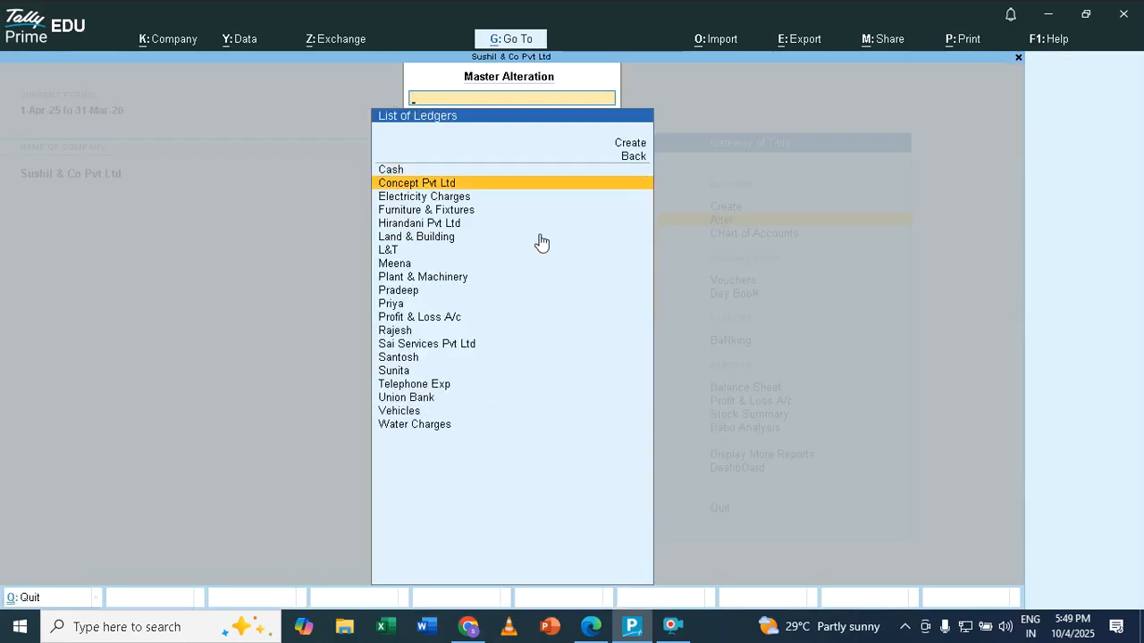
pyautogui.press('Down')
pyautogui.press('Down')
pyautogui.press('Up')
pyautogui.press('Up')
pyautogui.press('Return')
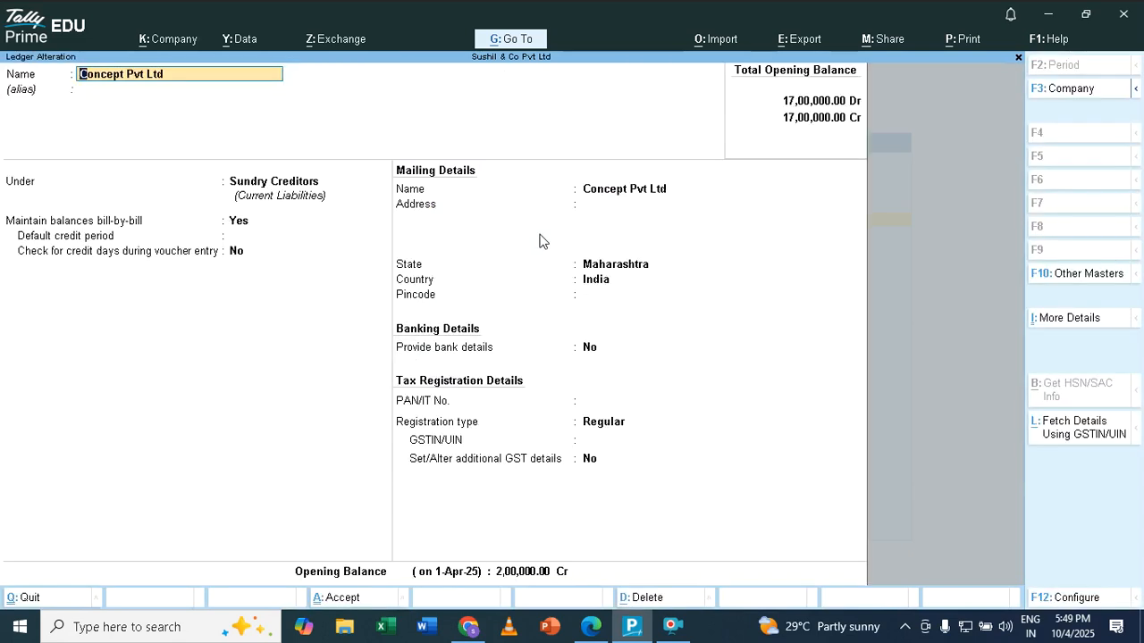
# Go through the Concept Pvt Ltd ledger's group, mailing and tax registration details down to its opening balance
pyautogui.press('Return')
pyautogui.press('Return')
pyautogui.press('Return')
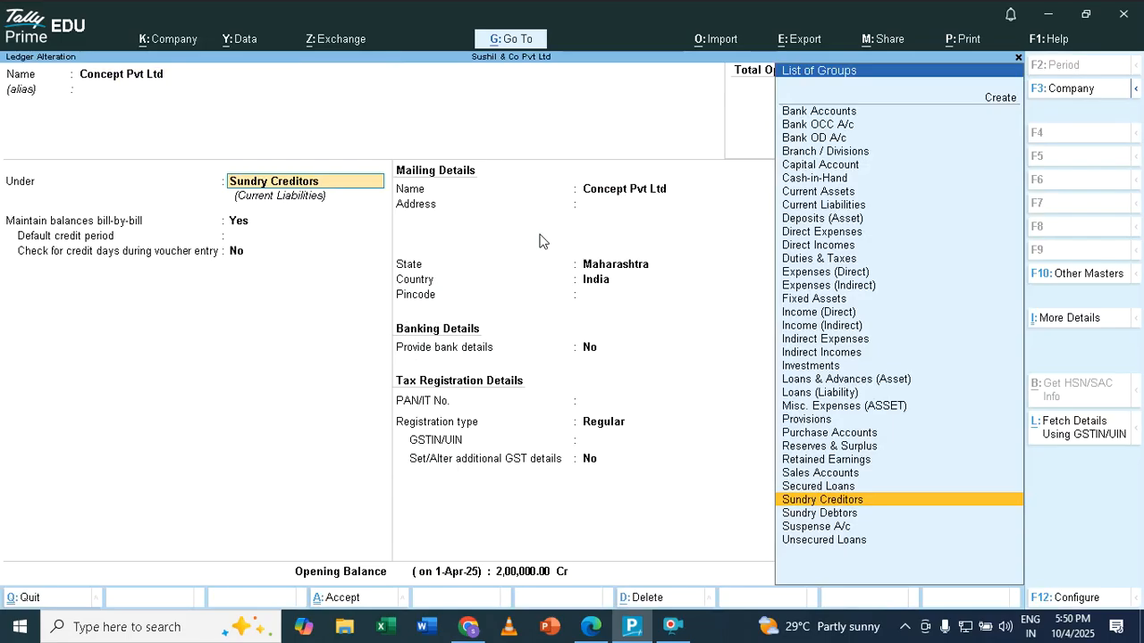
pyautogui.press('Return')
pyautogui.press('Return')
pyautogui.press('Return')
pyautogui.press('Return')
pyautogui.press('Return')
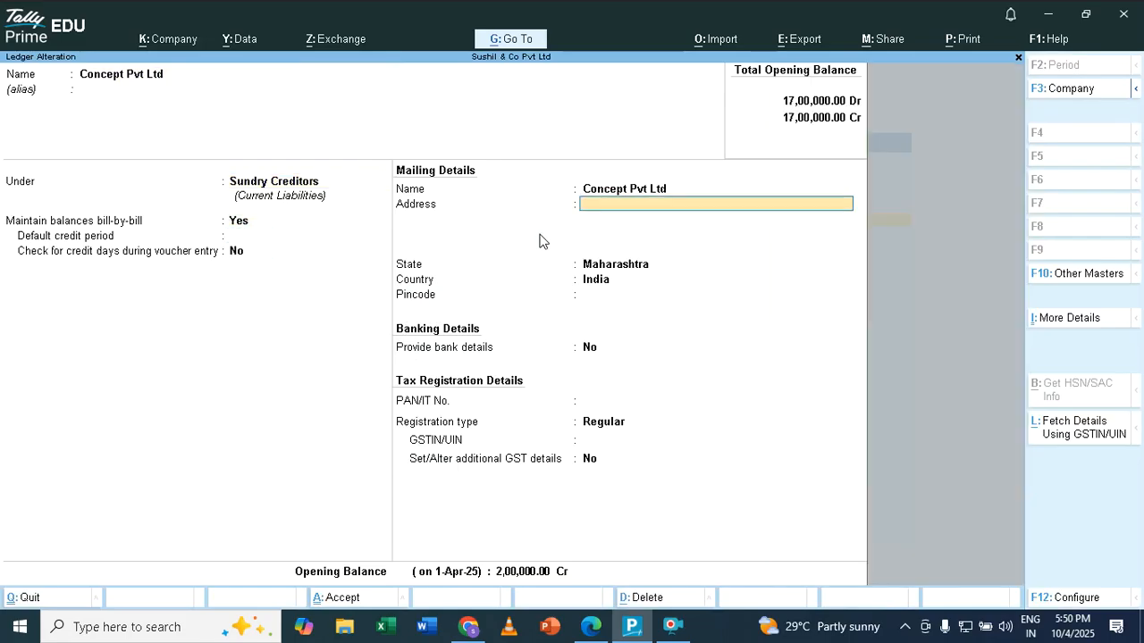
pyautogui.press('Return')
pyautogui.press('Return')
pyautogui.press('Return')
pyautogui.press('Return')
pyautogui.press('Return')
pyautogui.press('Return')
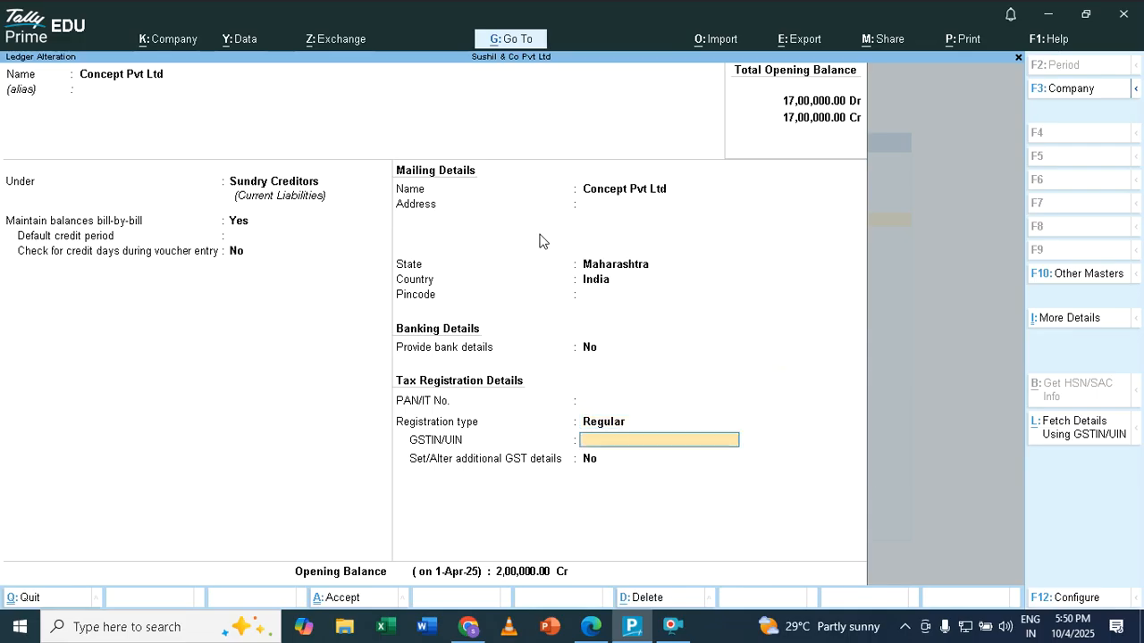
pyautogui.press('Return')
pyautogui.press('Return')
pyautogui.press('Return')
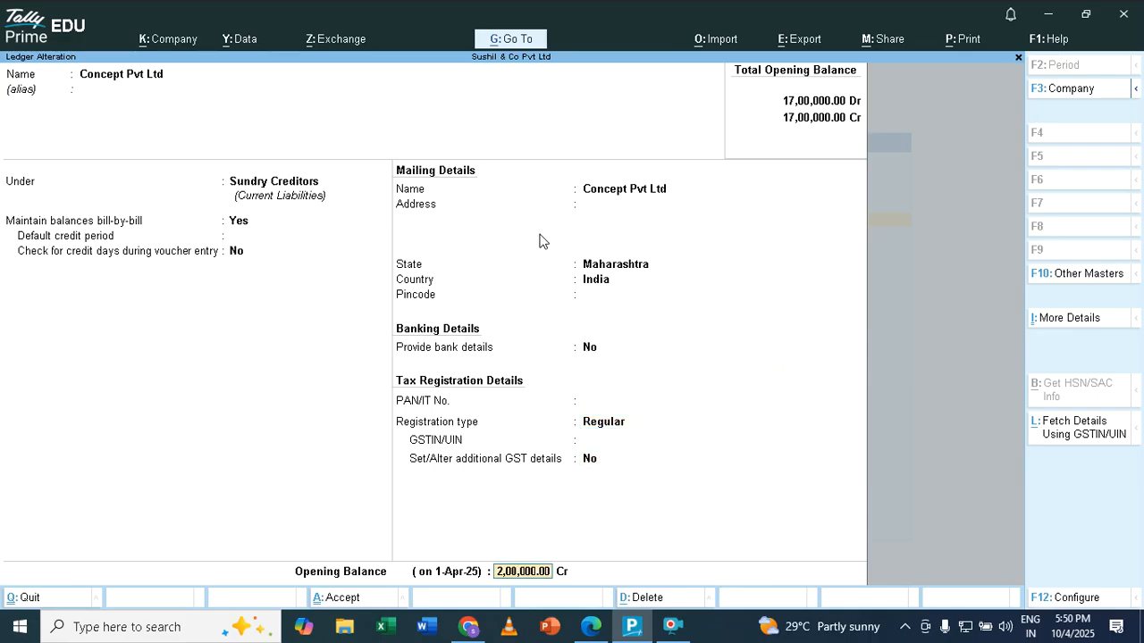
# Accept the Concept Pvt Ltd ledger with its existing opening balance and bill-wise breakup, and return to the Gateway of Tally
pyautogui.press('Return')
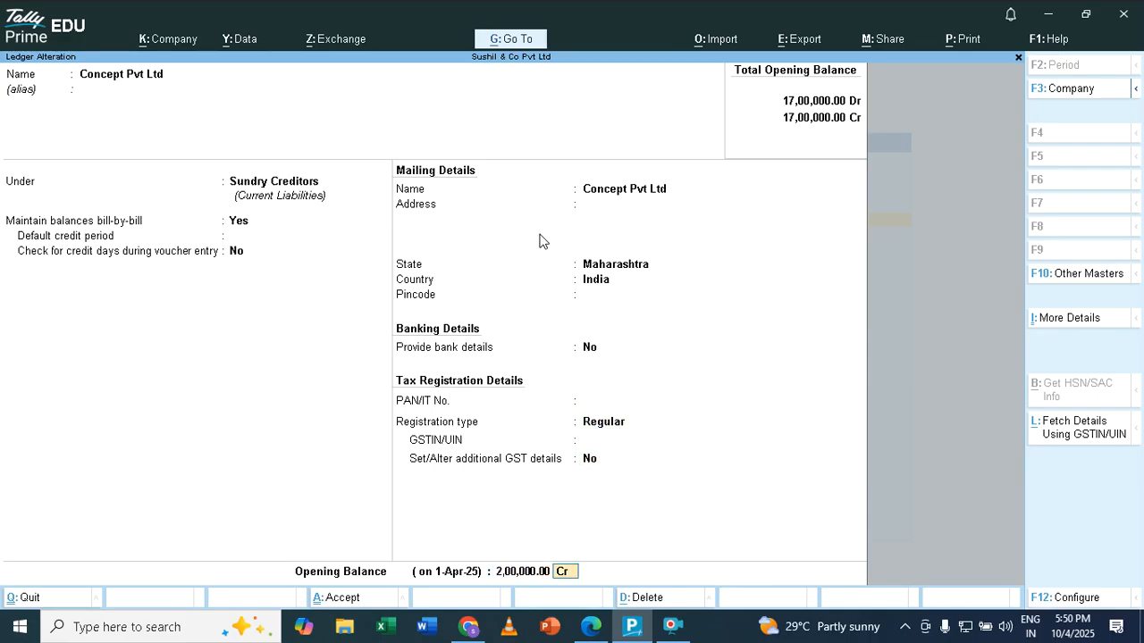
pyautogui.press('Return')
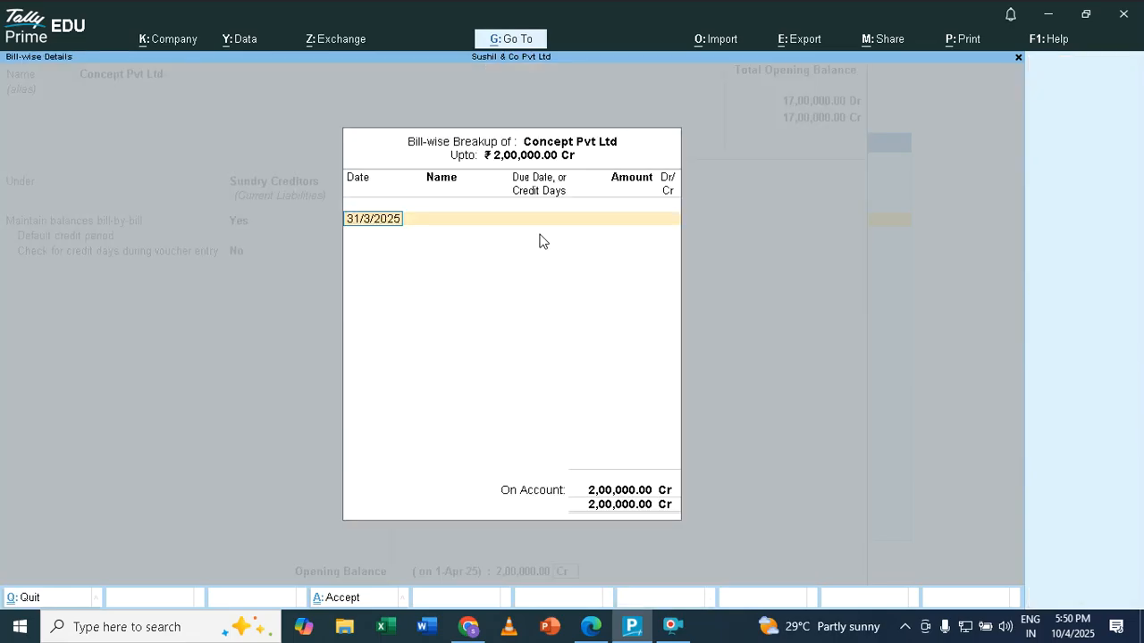
pyautogui.press('Return')
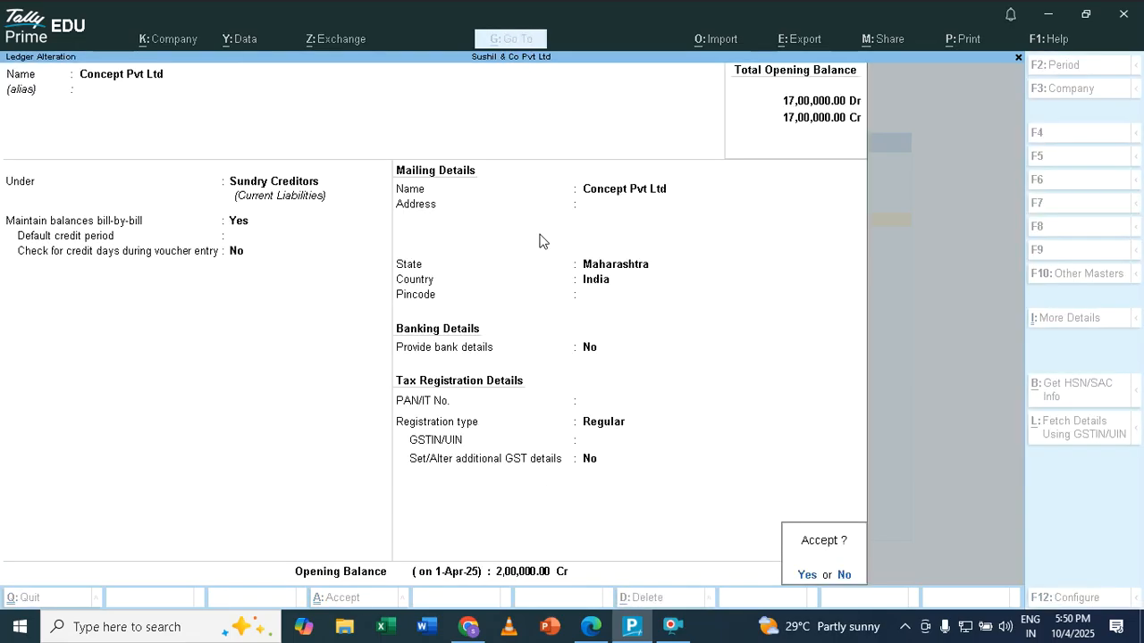
pyautogui.press('Return')
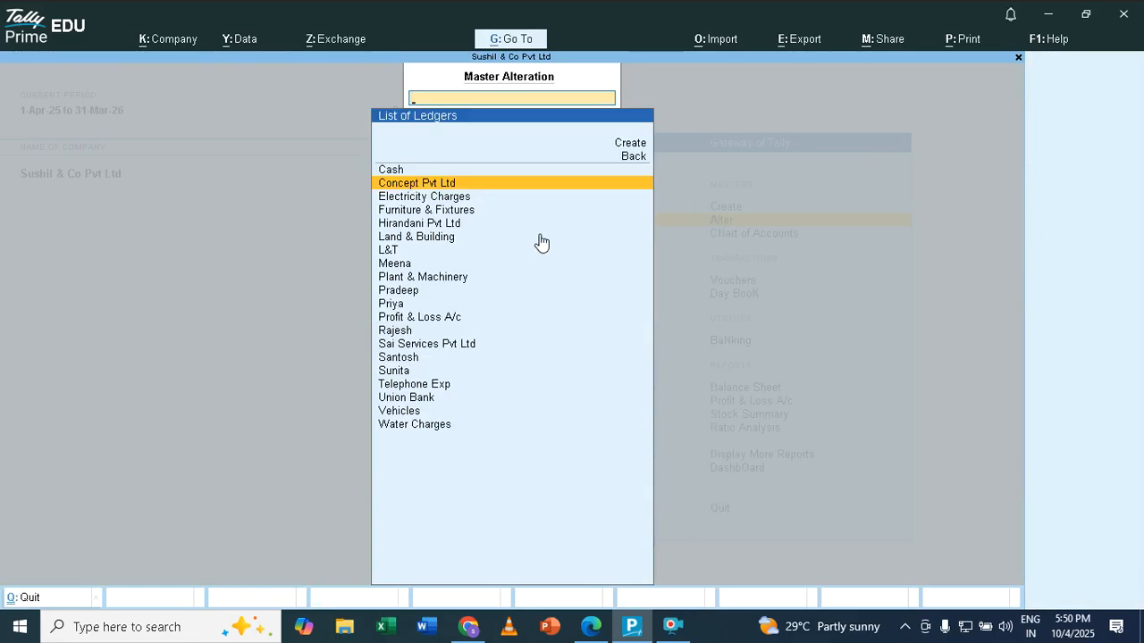
pyautogui.press('Escape')
pyautogui.press('Escape')
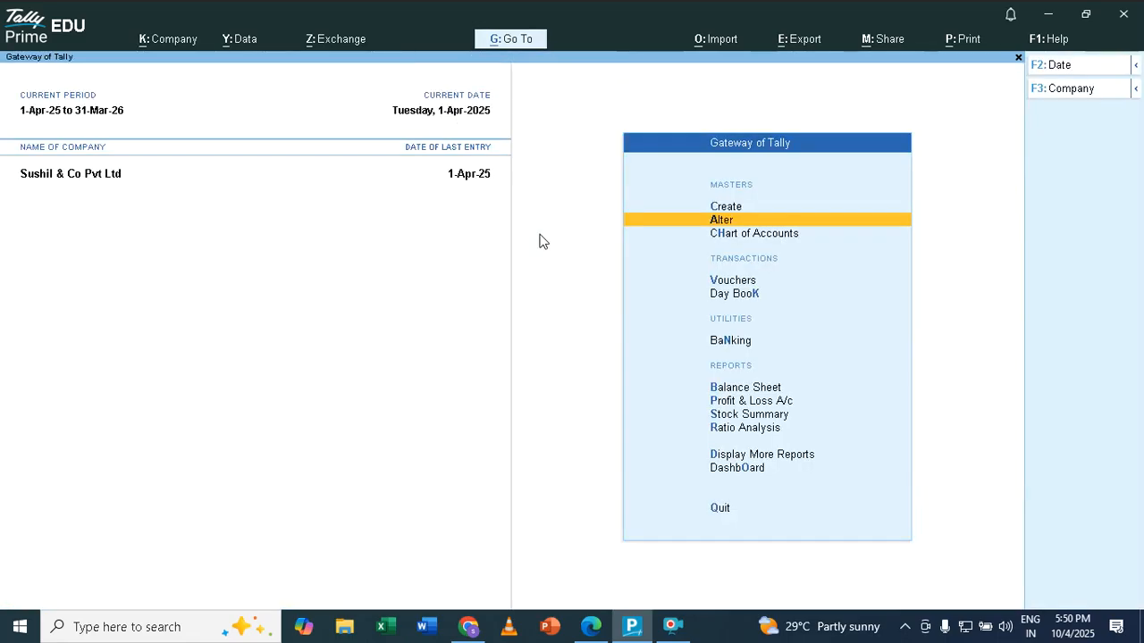
pyautogui.press('Escape')
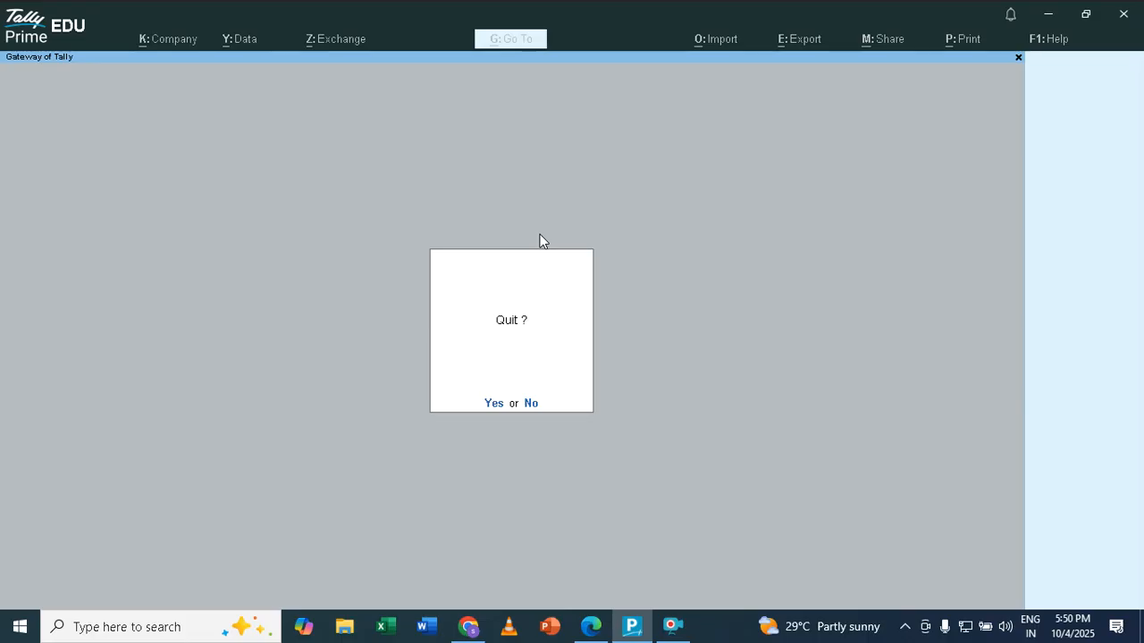
pyautogui.press('Escape')
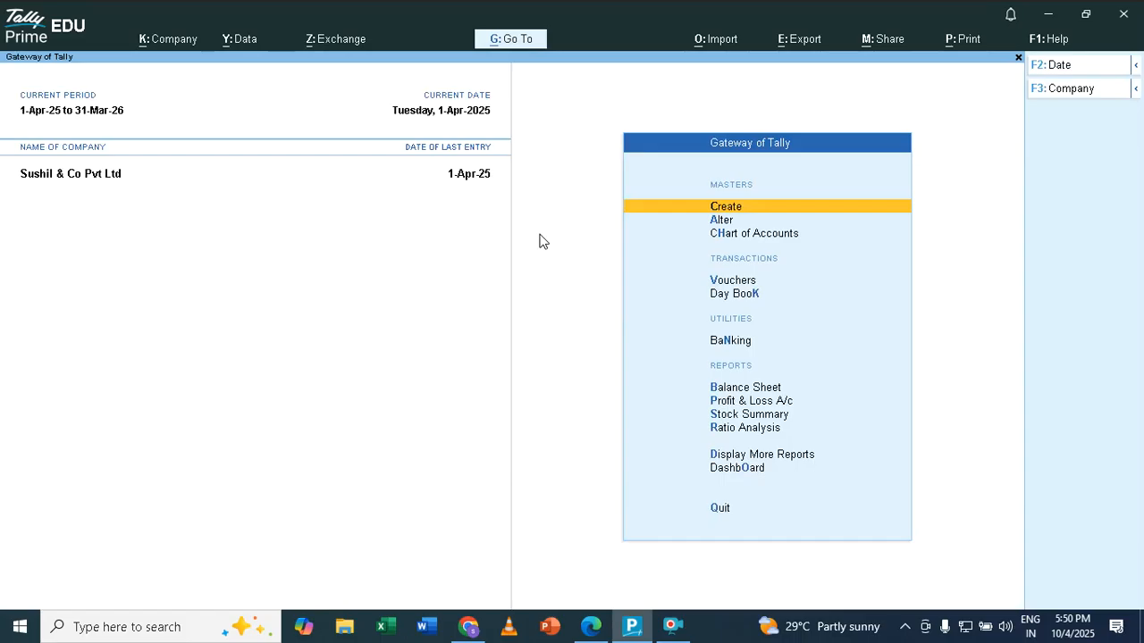
# Switch to the PDF notes and read the sections on depreciation, journal entries and the fixed assets' depreciation rates
pyautogui.hotkey('alt', 'Tab')
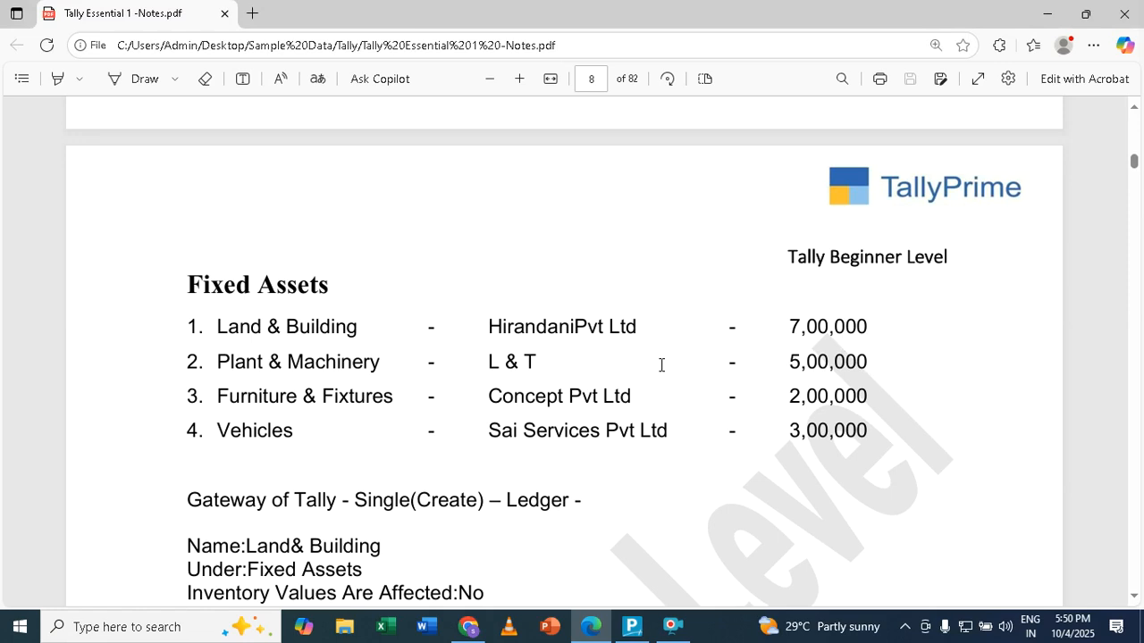
pyautogui.scroll(-7, 661, 364)
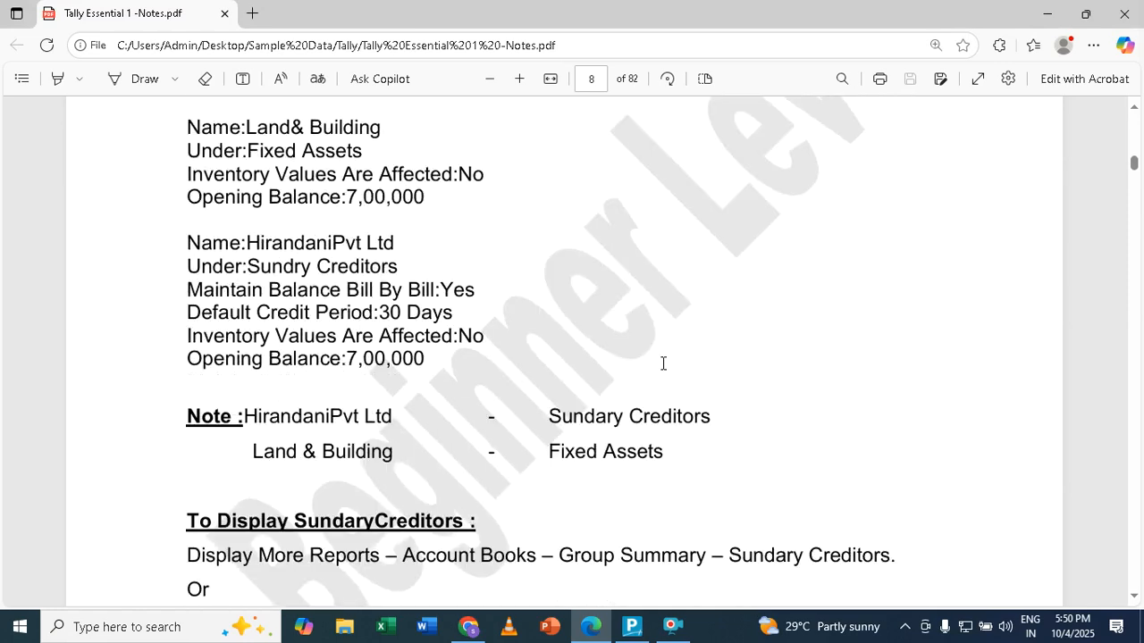
pyautogui.scroll(-4, 663, 364)
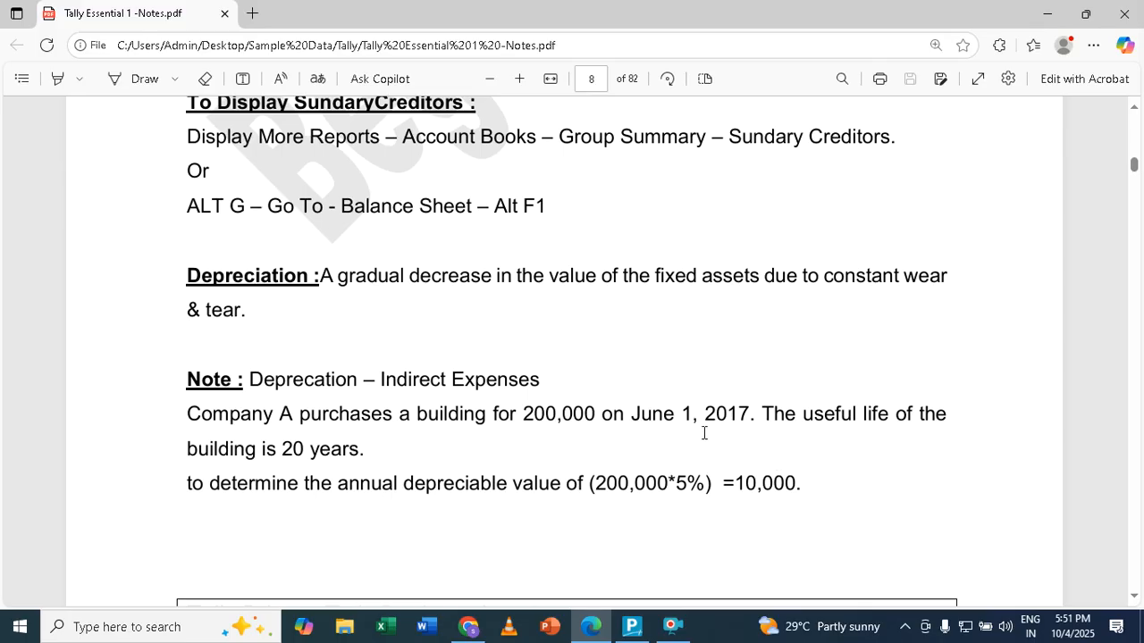
pyautogui.scroll(-3, 705, 433)
pyautogui.scroll(-3, 704, 432)
pyautogui.scroll(-2, 704, 432)
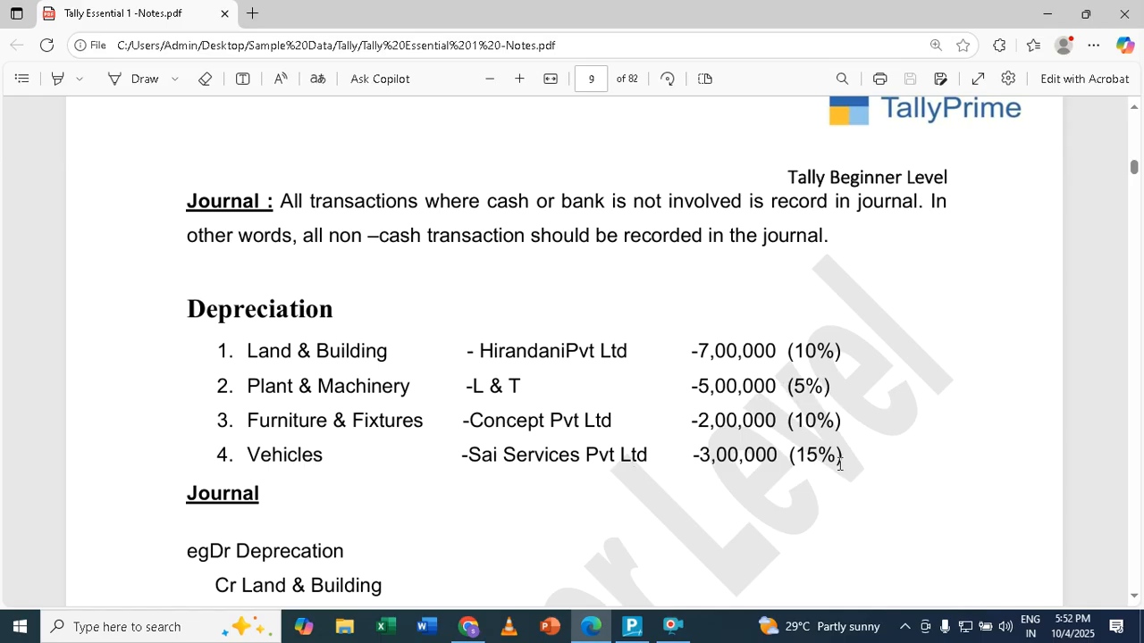
# Switch back to TallyPrime and open a new Journal voucher
pyautogui.click(632, 630)
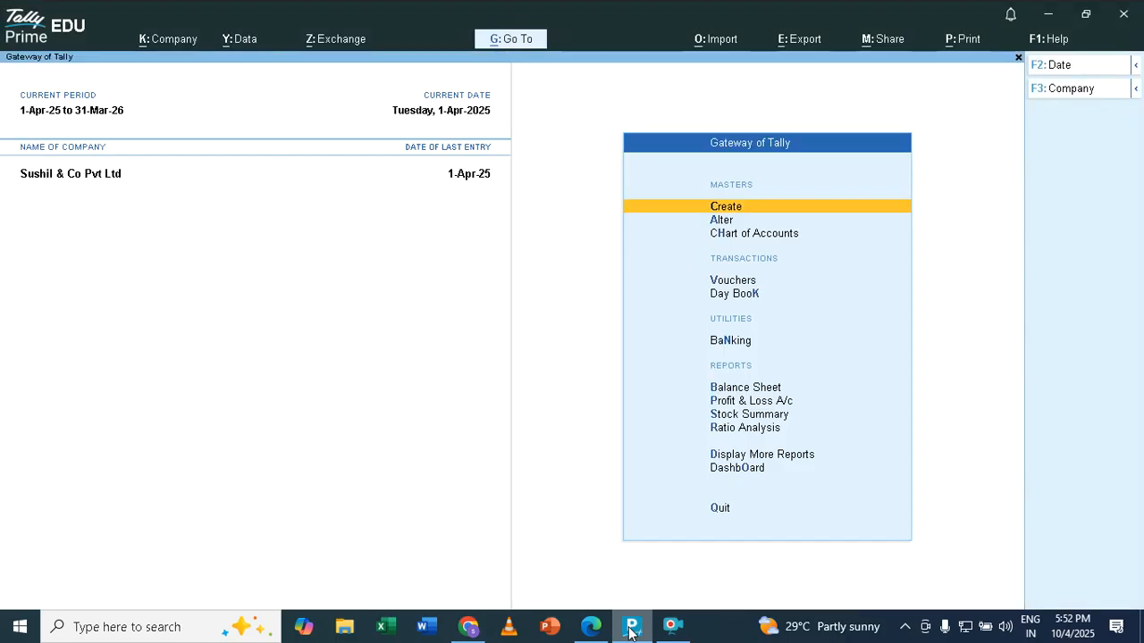
pyautogui.press('Down')
pyautogui.press('Down')
pyautogui.press('Down')
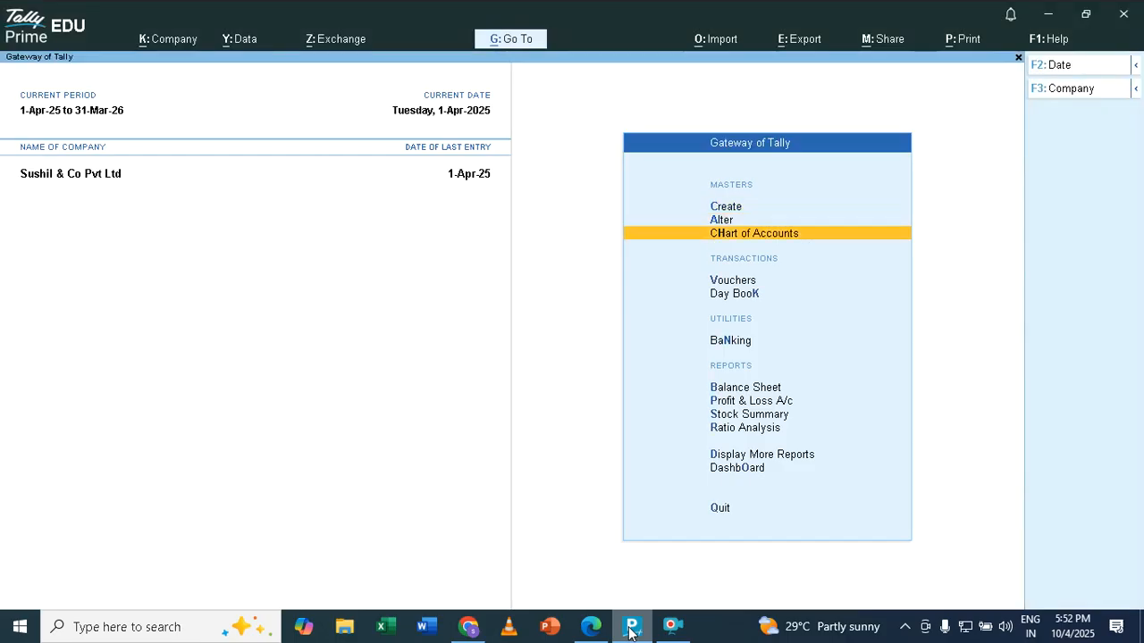
pyautogui.press('Return')
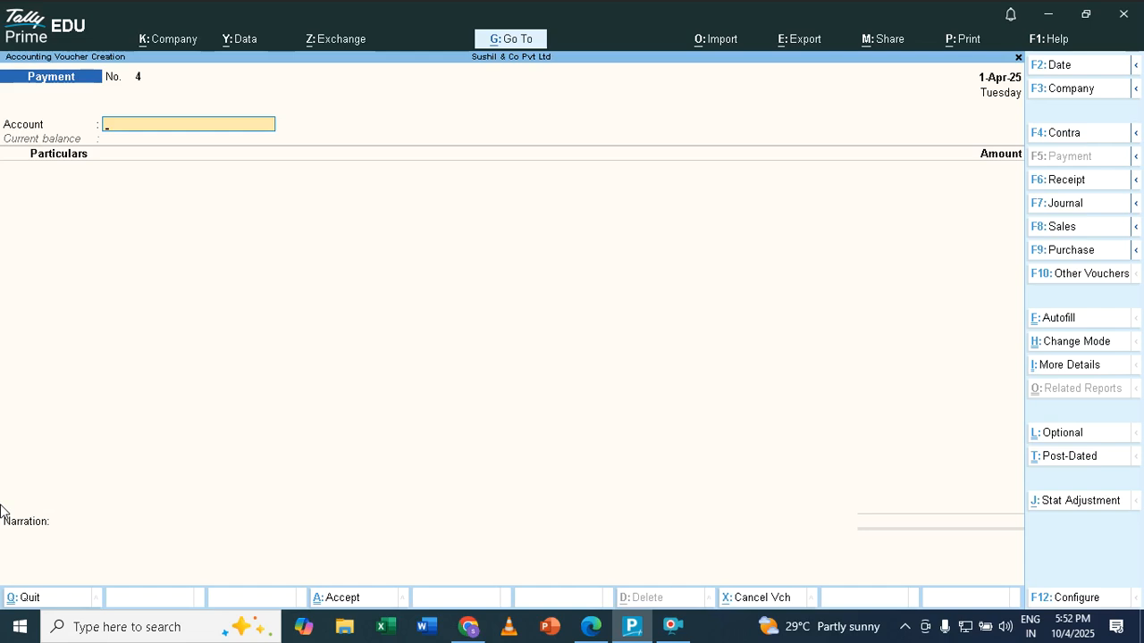
pyautogui.click(1054, 203)
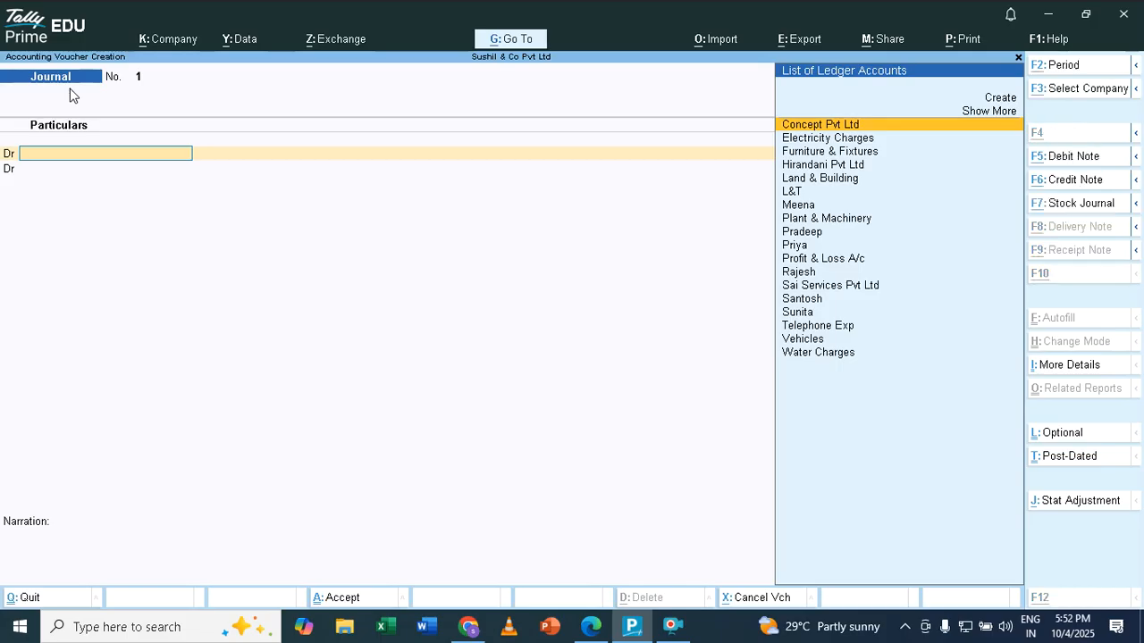
# Create a ledger named Deprication under Indirect Expenses from the journal's debit line and save it
pyautogui.hotkey('alt', 'c')
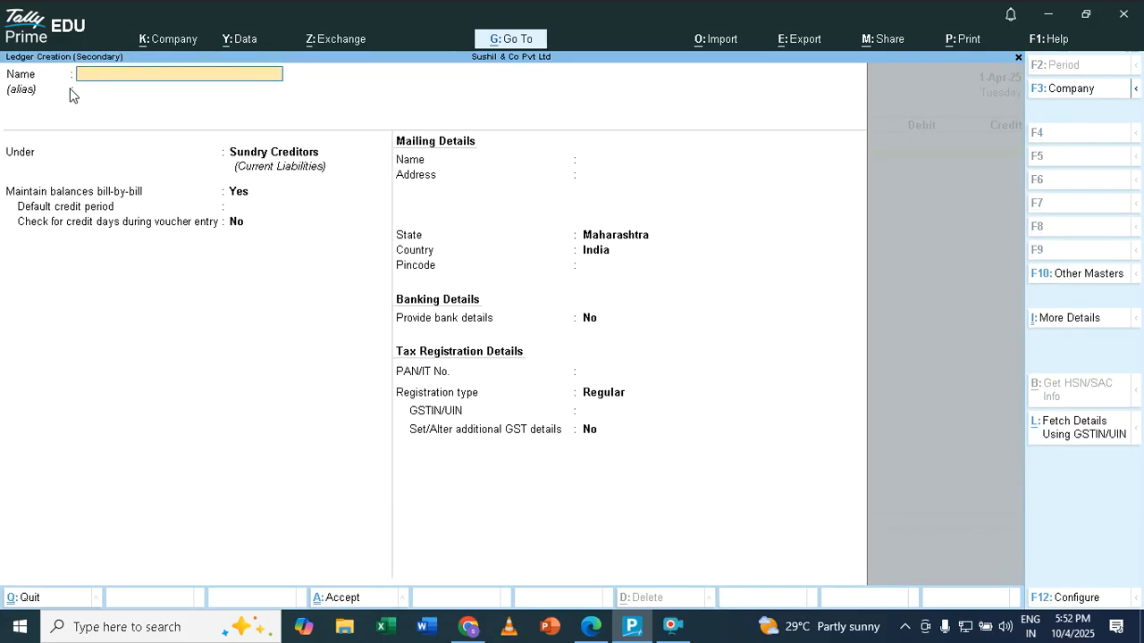
pyautogui.write('Deprication')
pyautogui.press('Return')
pyautogui.press('Return')
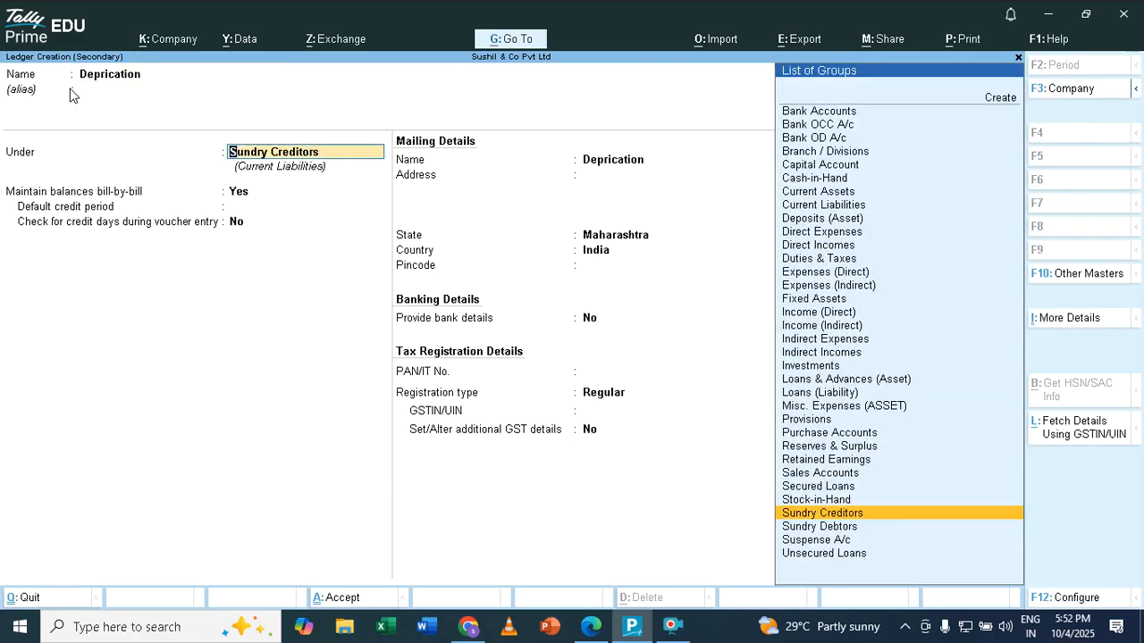
pyautogui.press('Up')
pyautogui.press('Up')
pyautogui.press('Up')
pyautogui.press('Up')
pyautogui.press('Up')
pyautogui.press('Up')
pyautogui.press('Up')
pyautogui.press('Up')
pyautogui.press('Up')
pyautogui.press('Up')
pyautogui.press('Up')
pyautogui.press('Up')
pyautogui.press('Up')
pyautogui.press('Up')
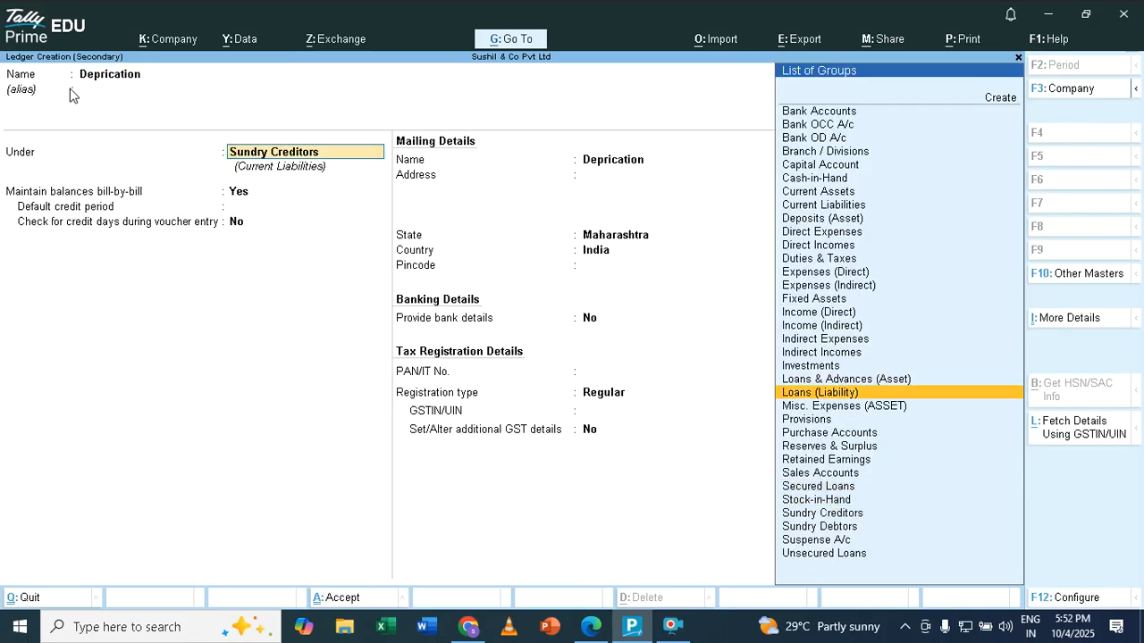
pyautogui.press('Up')
pyautogui.press('Up')
pyautogui.press('Up')
pyautogui.press('Down')
pyautogui.press('Down')
pyautogui.press('Down')
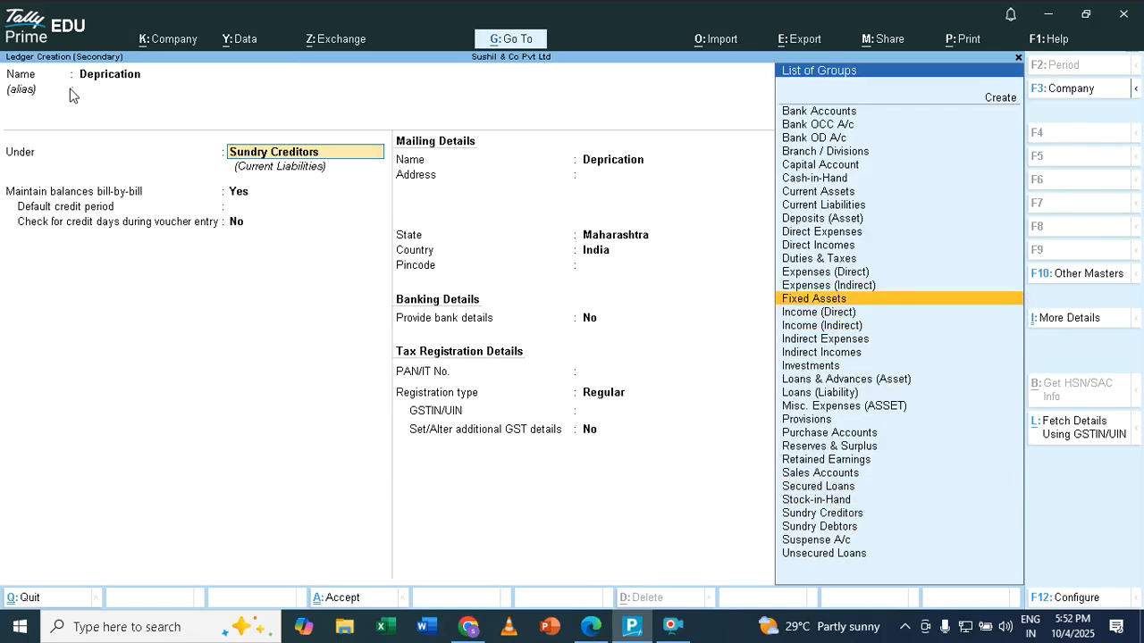
pyautogui.press('Down')
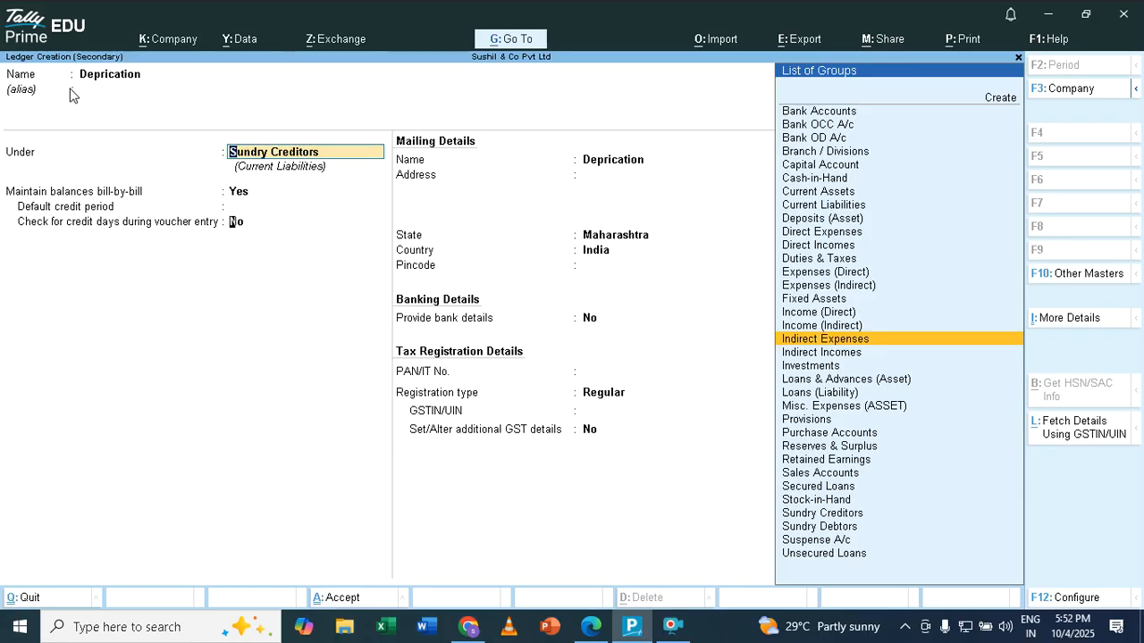
pyautogui.press('Return')
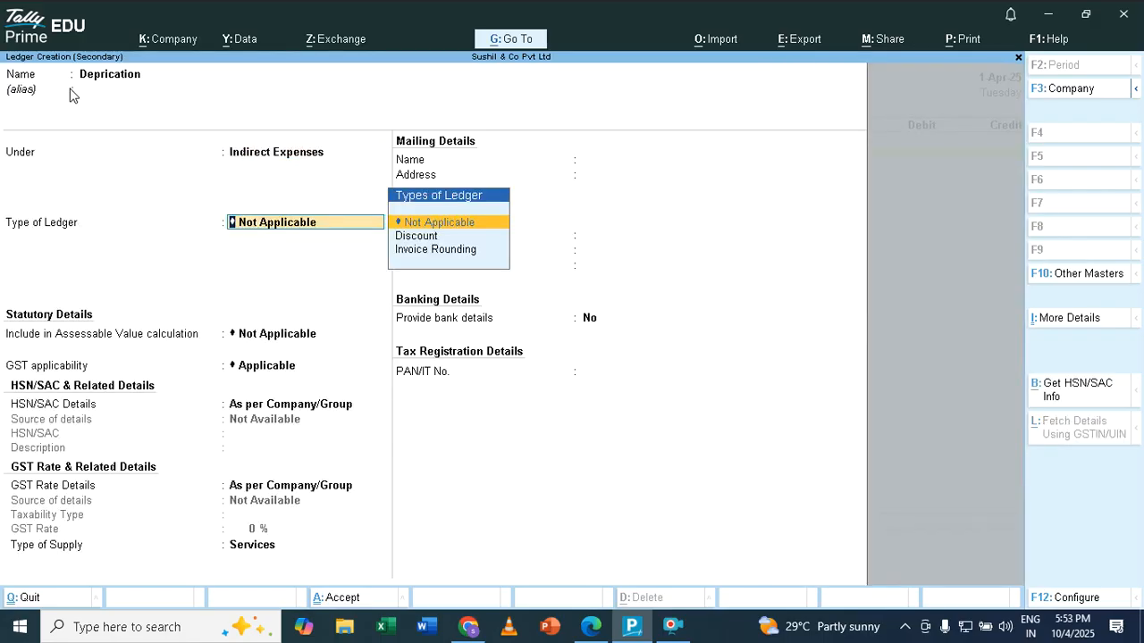
pyautogui.hotkey('ctrl', 'a')
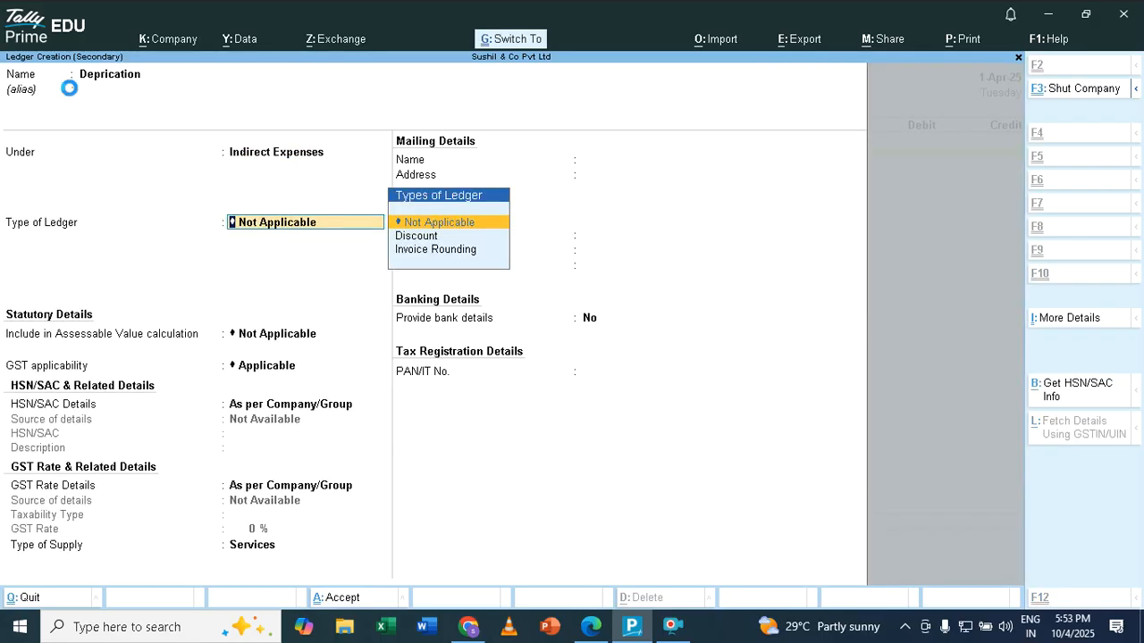
pyautogui.press('Return')
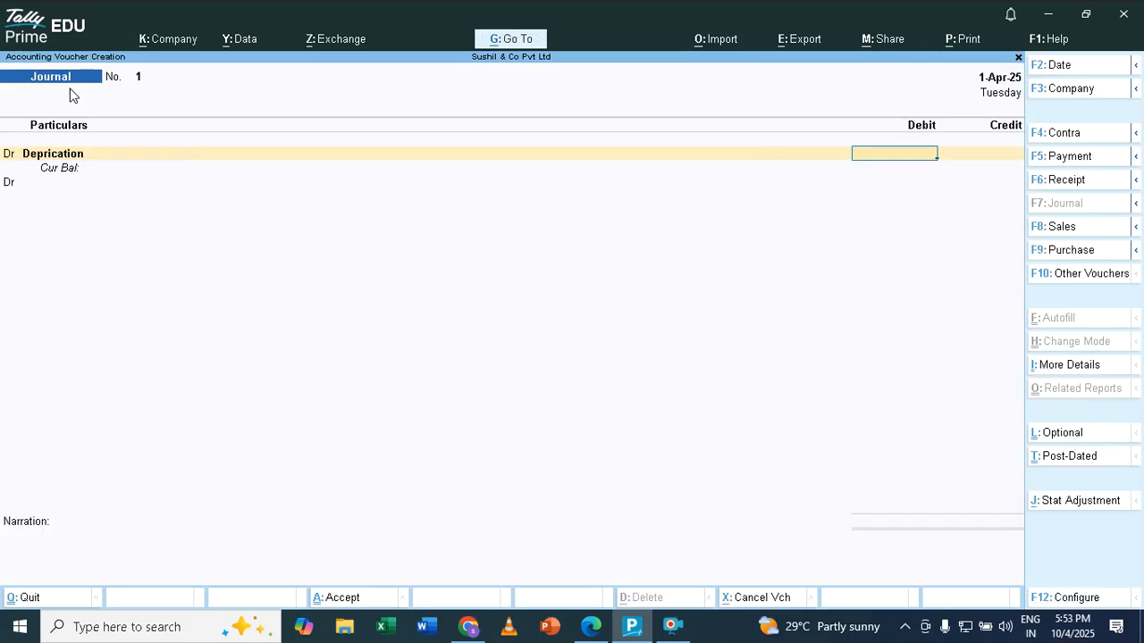
# Check the Land & Building rate in the PDF notes, calculate 700000*10% in the built-in calculator, and enter 70000 as the Deprication debit
pyautogui.hotkey('alt', 'Tab')
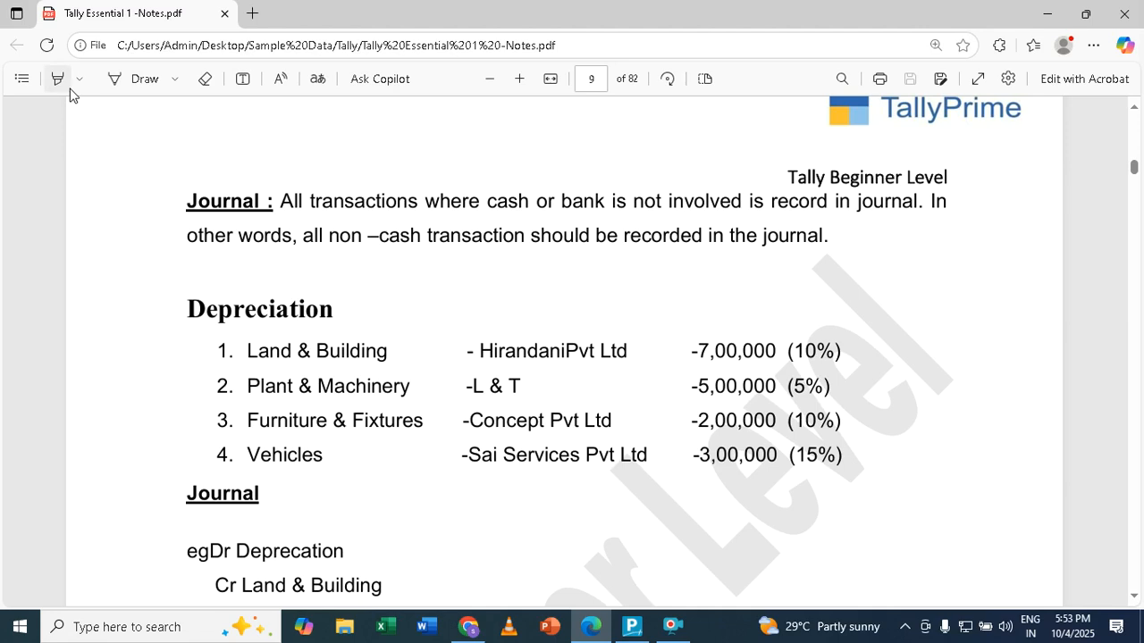
pyautogui.hotkey('alt', 'Tab')
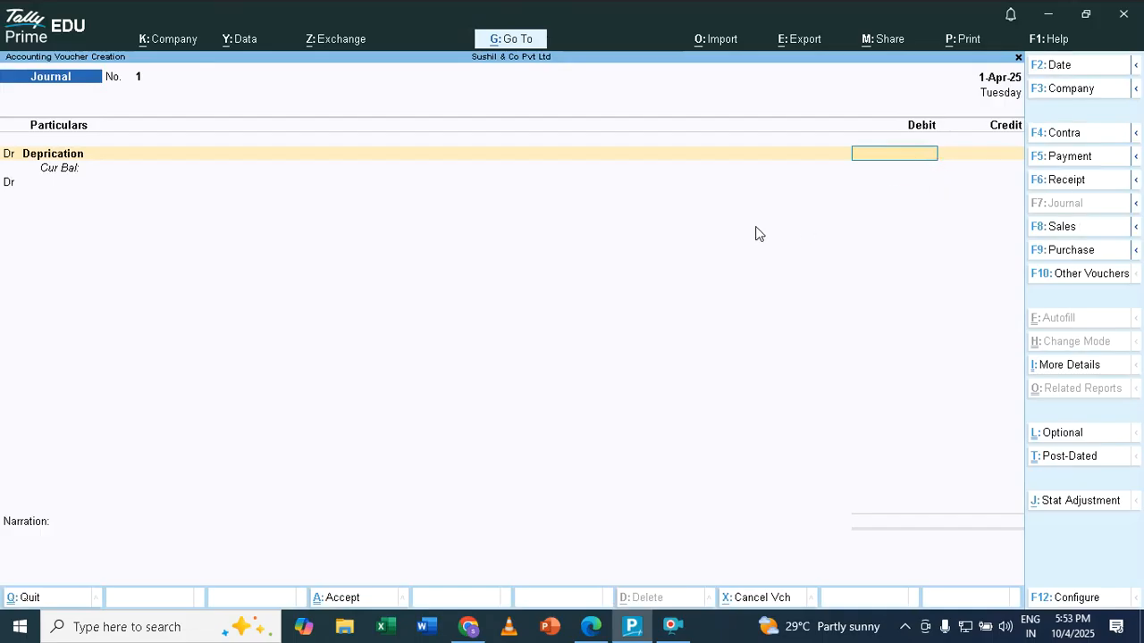
pyautogui.press('ctrl')
pyautogui.hotkey('ctrl', 'n')
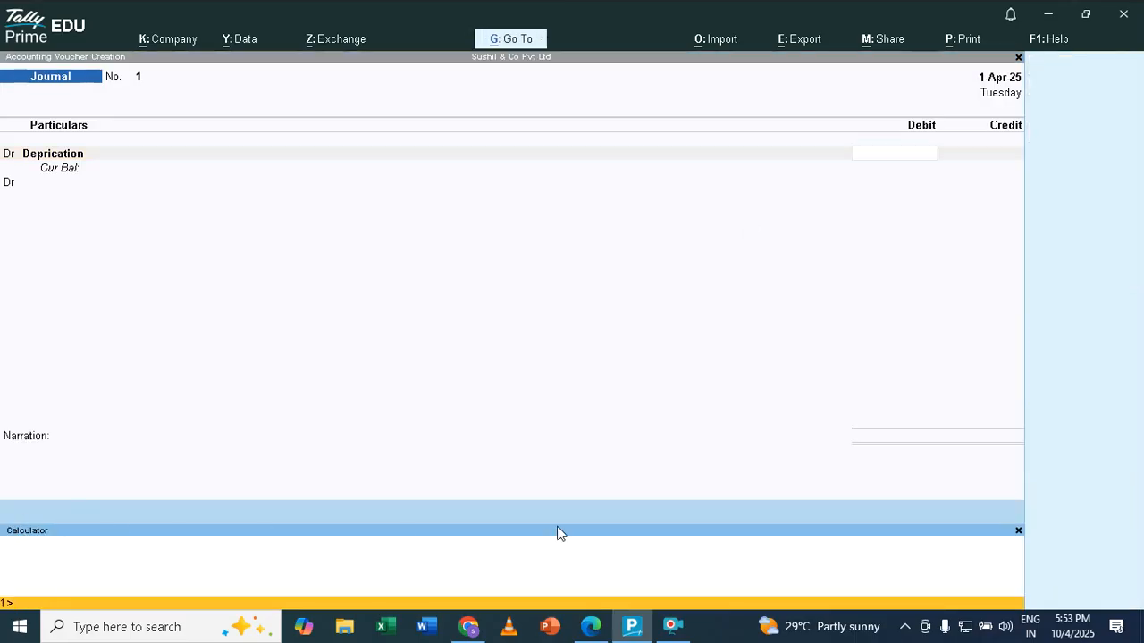
pyautogui.write('7')
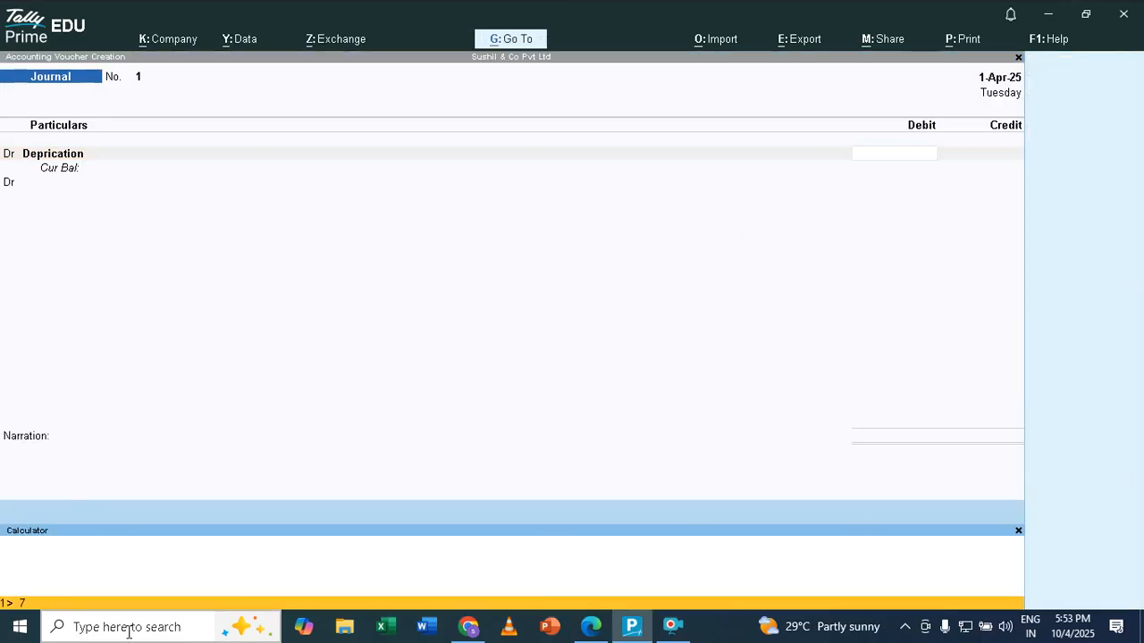
pyautogui.write('00000*')
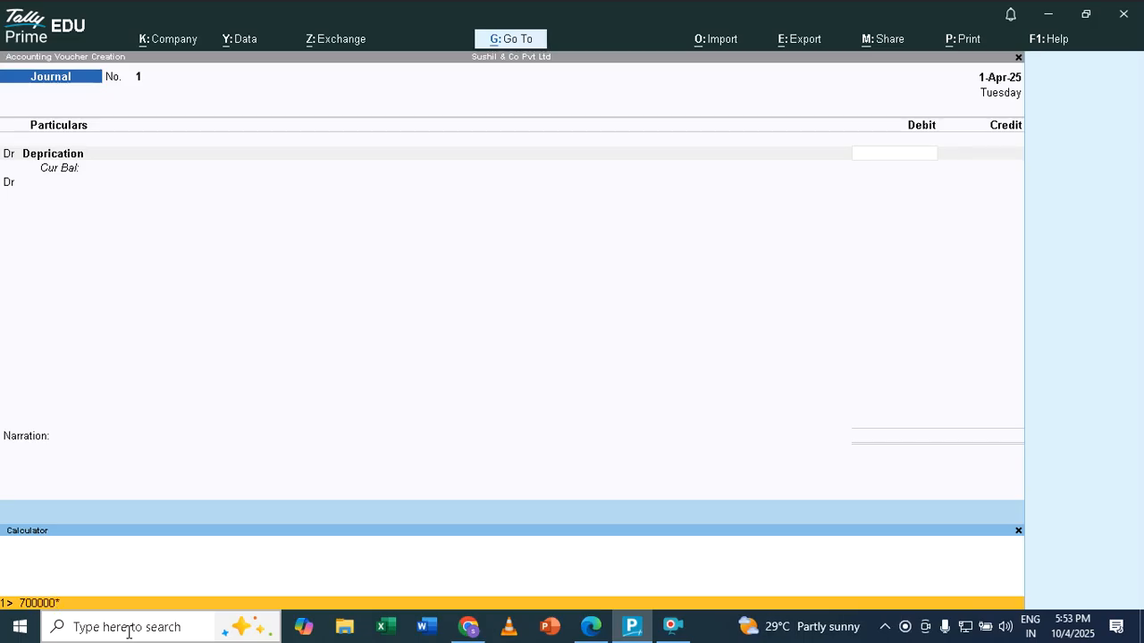
pyautogui.write('10%')
pyautogui.press('Return')
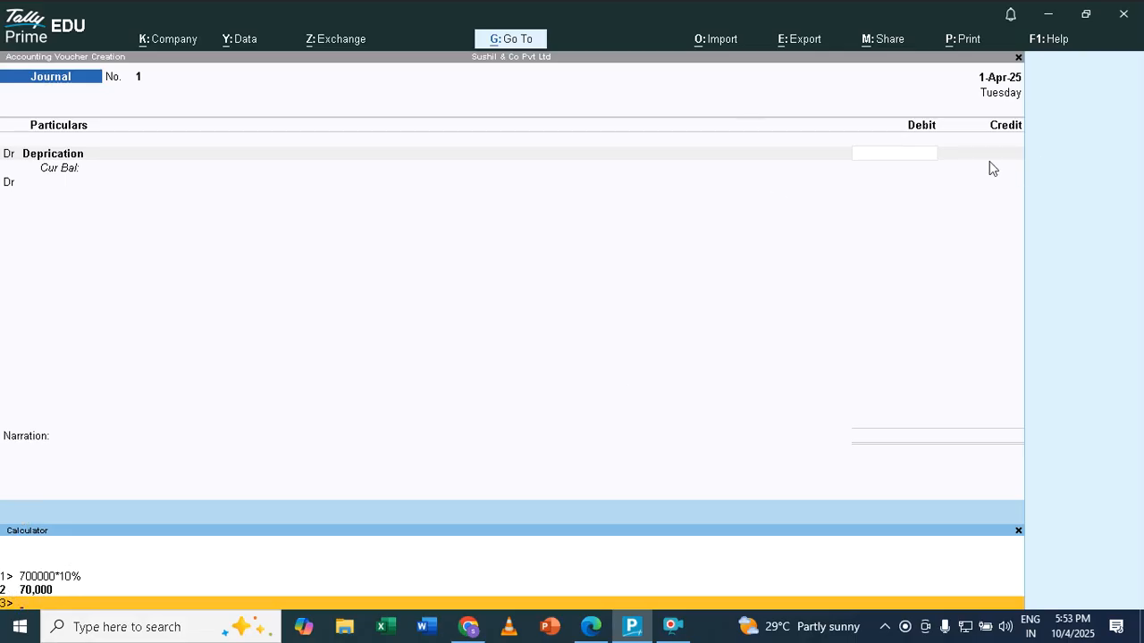
pyautogui.click(906, 160)
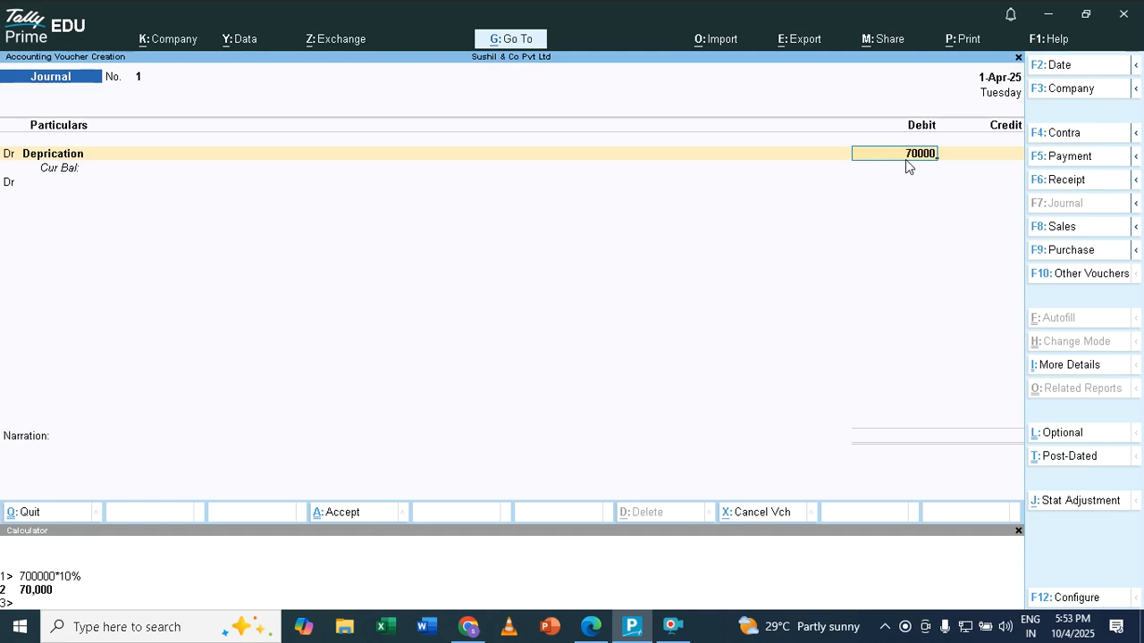
pyautogui.press('Return')
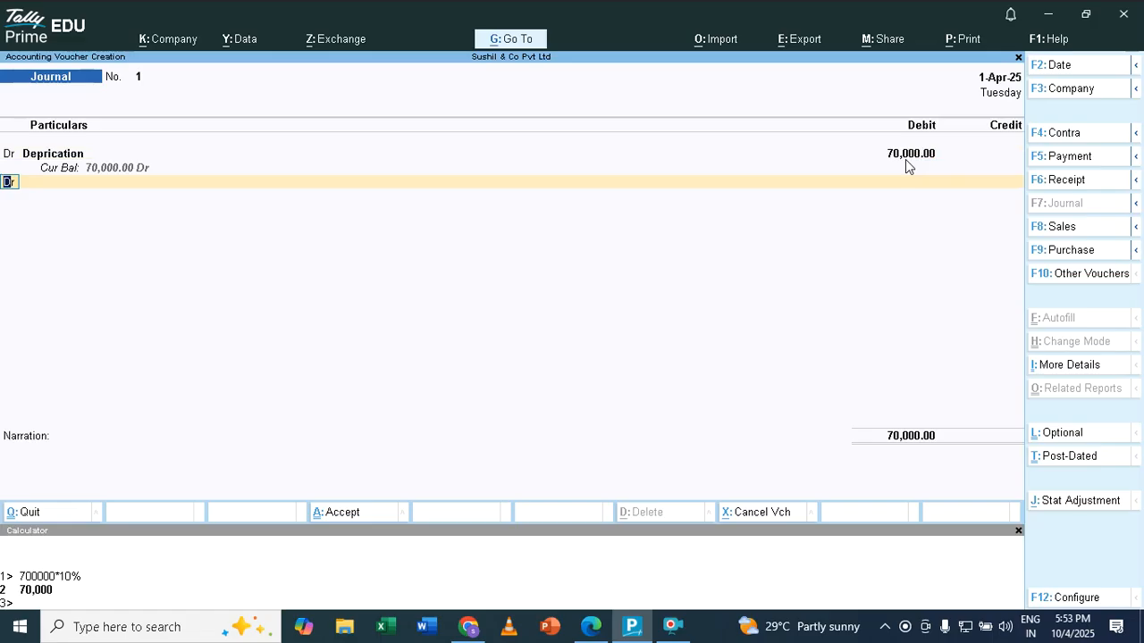
# Check the asset name in the PDF notes and credit Land & Building with 70,000 in the journal voucher
pyautogui.write('c')
pyautogui.press('Return')
pyautogui.hotkey('alt', 'Tab')
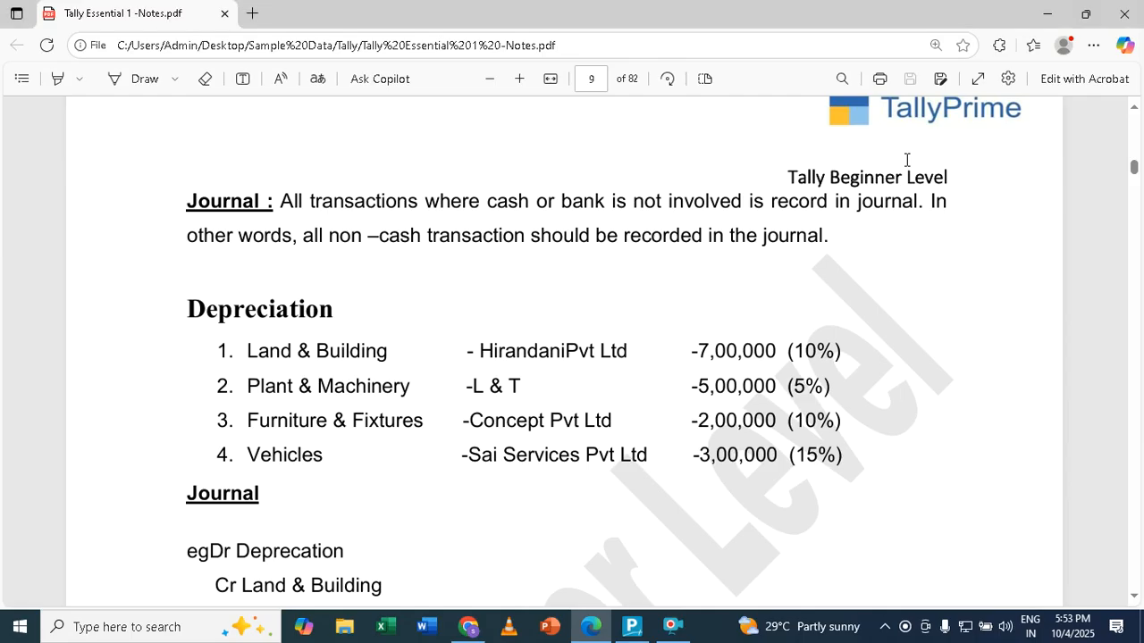
pyautogui.hotkey('alt', 'Tab')
pyautogui.write('L')
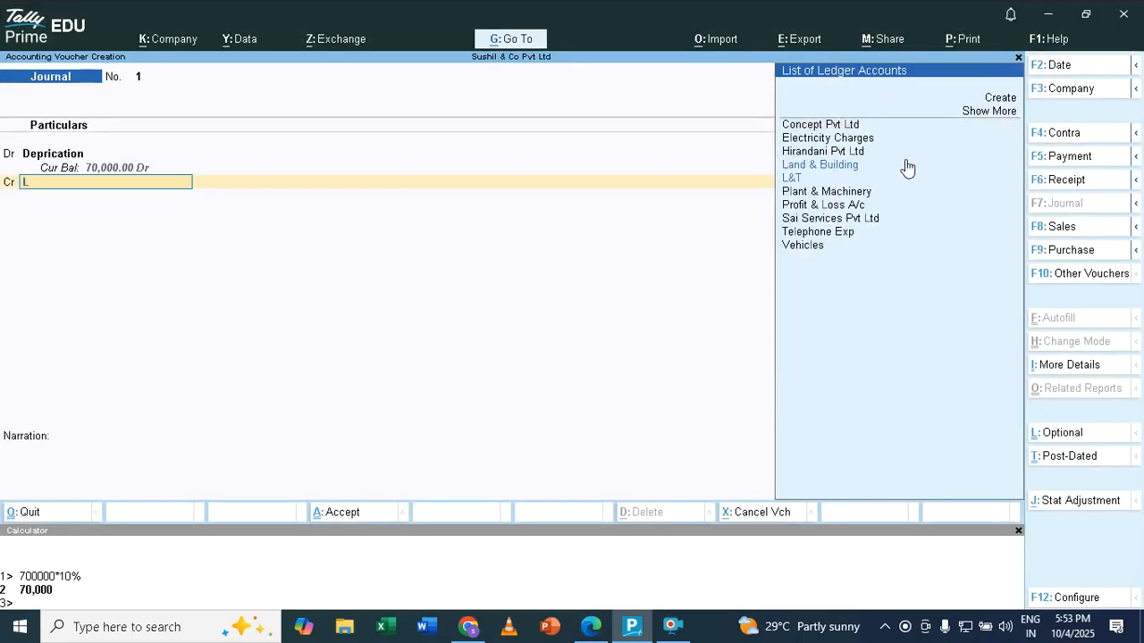
pyautogui.click(905, 166)
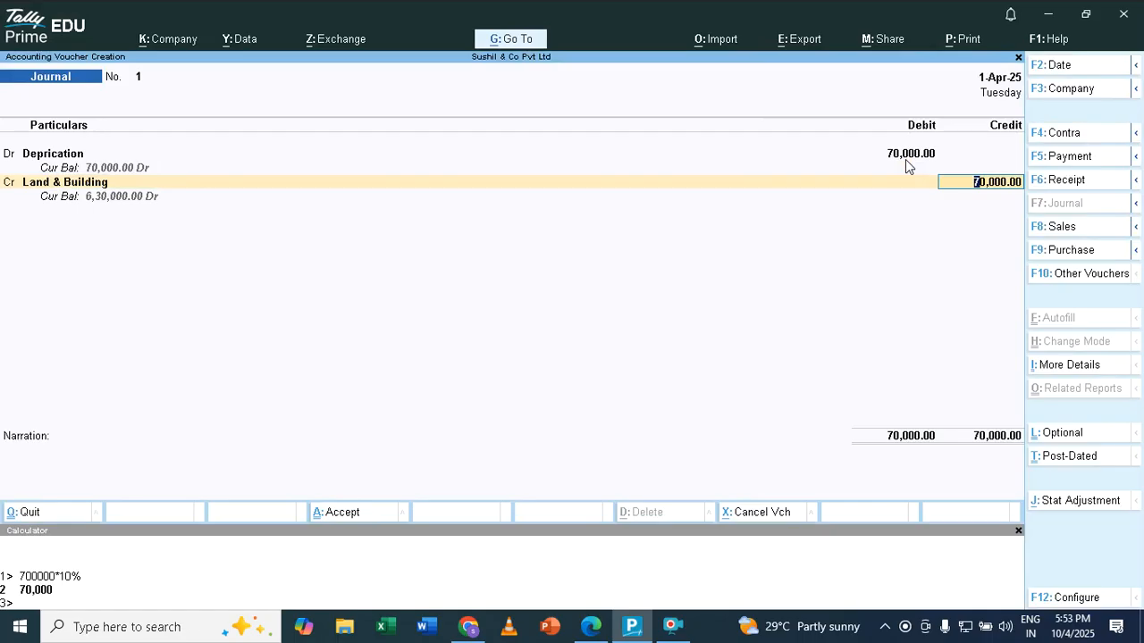
pyautogui.press('Return')
# Enter the narration "Being Dep for Land & Building for 10%" and save the journal voucher
pyautogui.write('Bein')
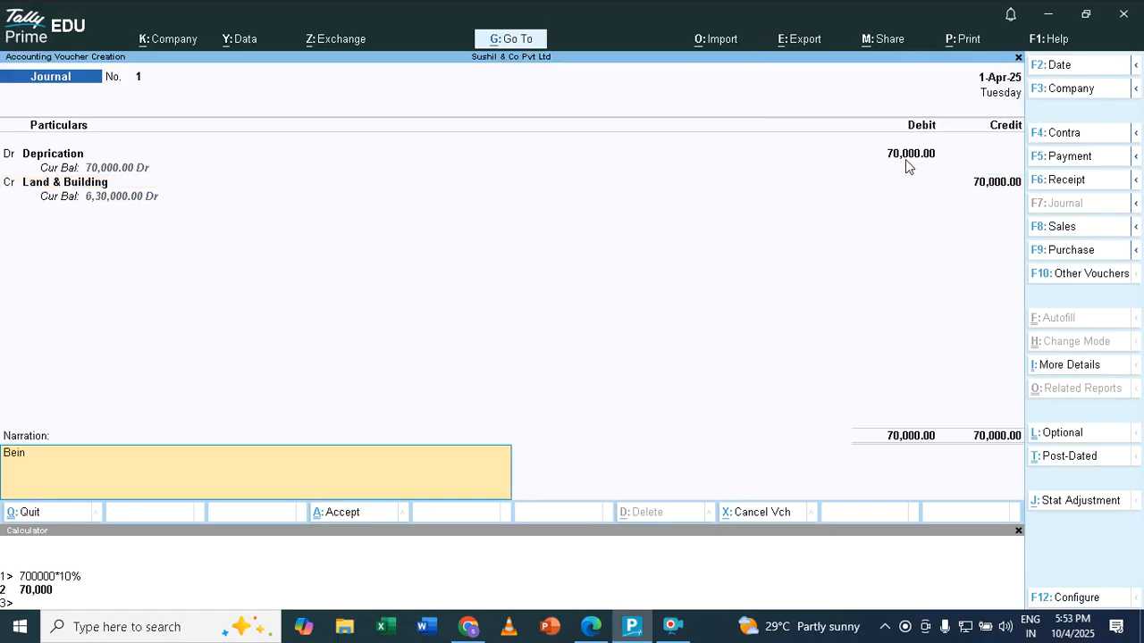
pyautogui.write('g Dep for Land & Building')
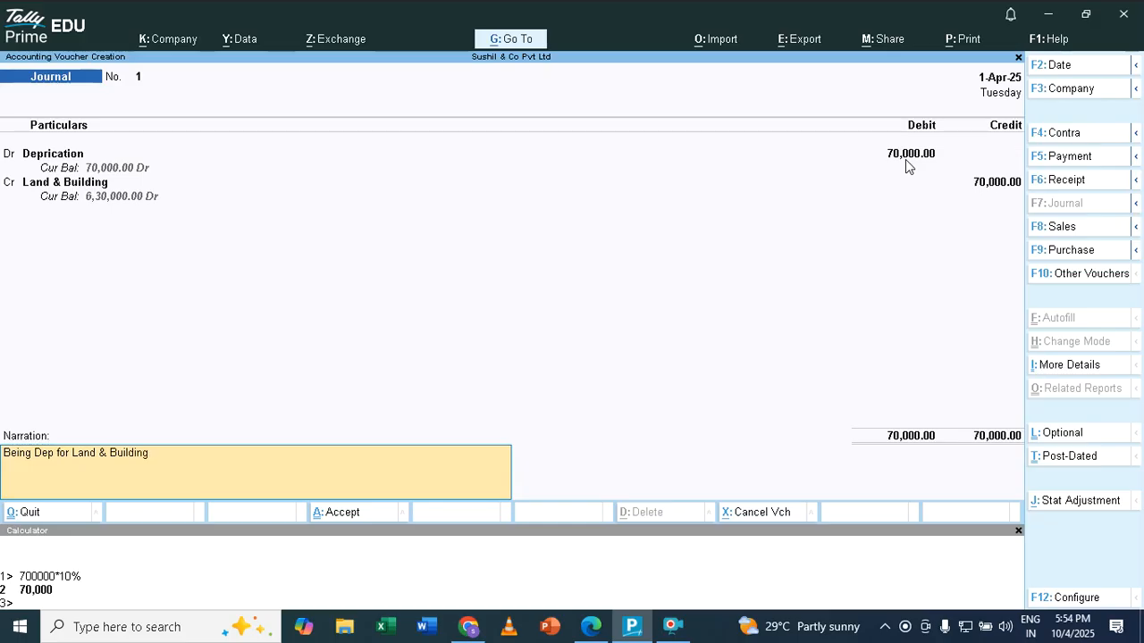
pyautogui.write(' for1')
pyautogui.write('10%')
pyautogui.press('Return')
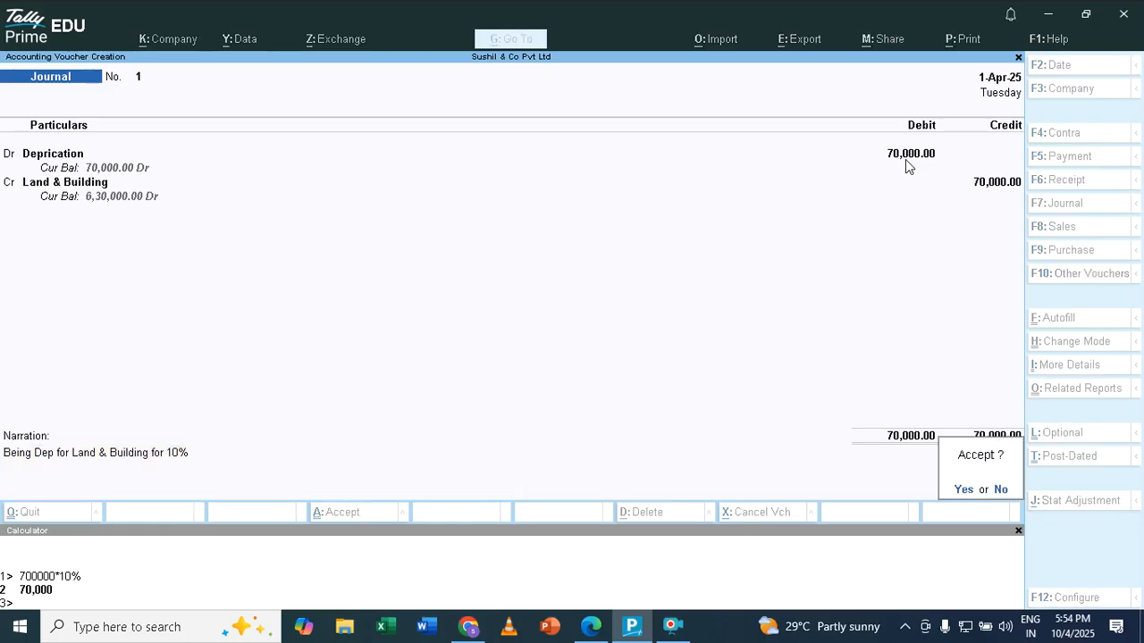
pyautogui.press('Return')
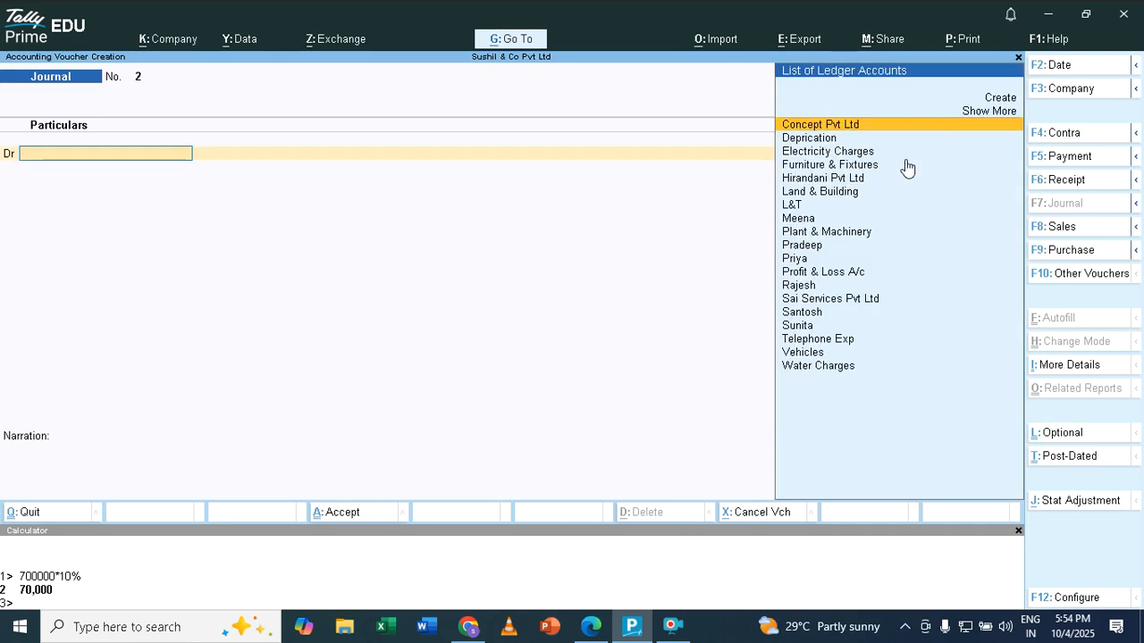
# Check the Plant & Machinery rate in the PDF notes and debit Deprication with 25,000, calculated as 500000*5% in the built-in calculator
pyautogui.hotkey('alt', 'Tab')
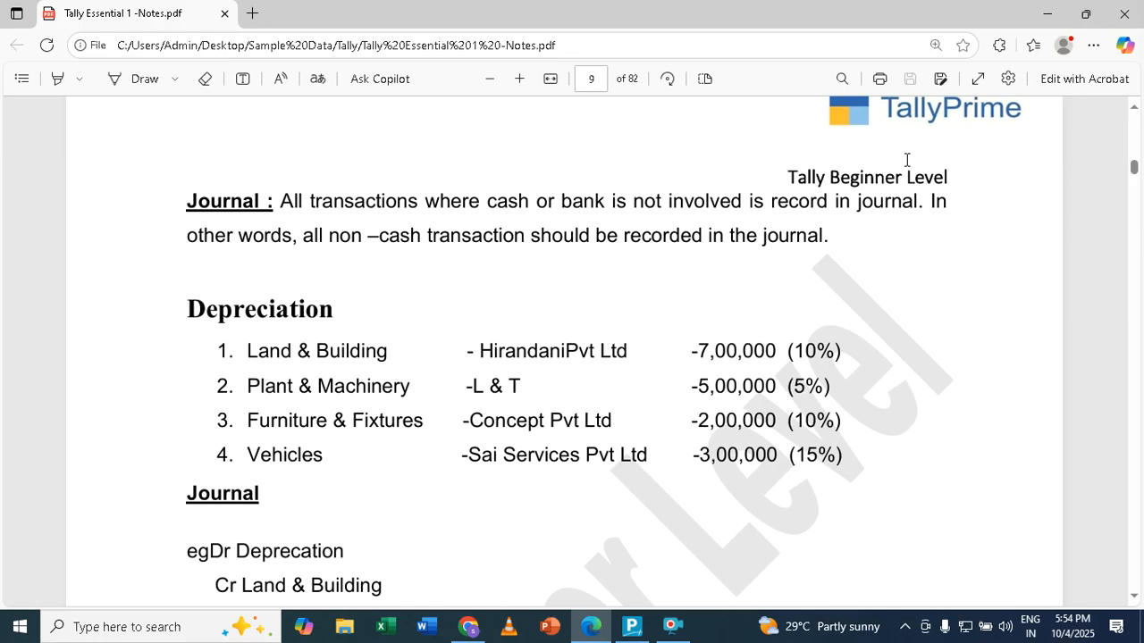
pyautogui.hotkey('alt', 'Tab')
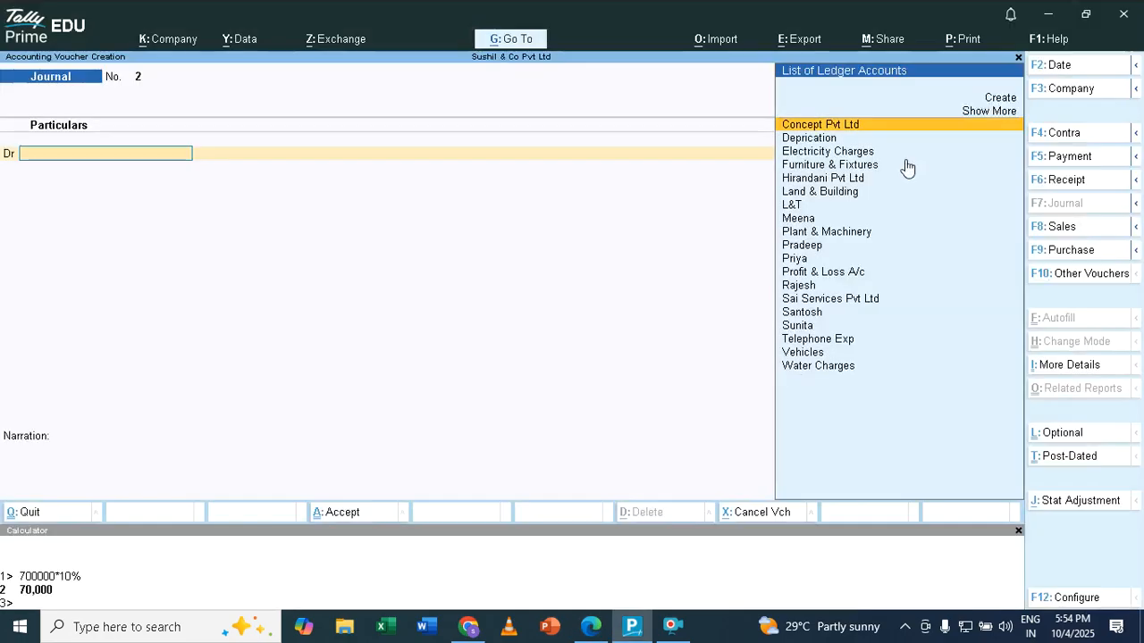
pyautogui.write('D')
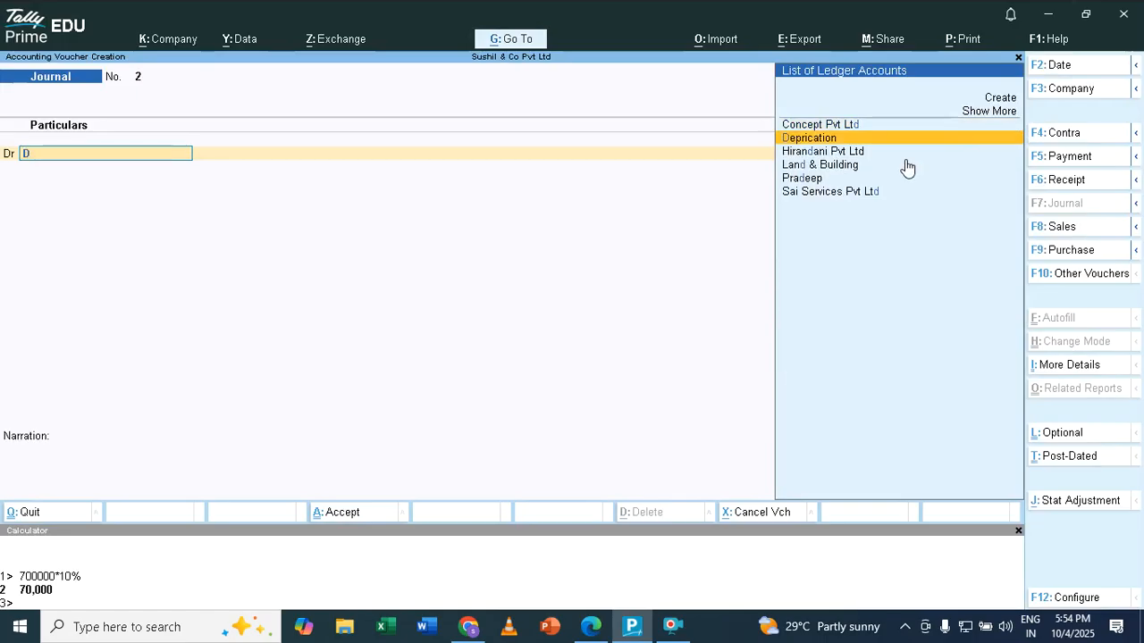
pyautogui.press('Return')
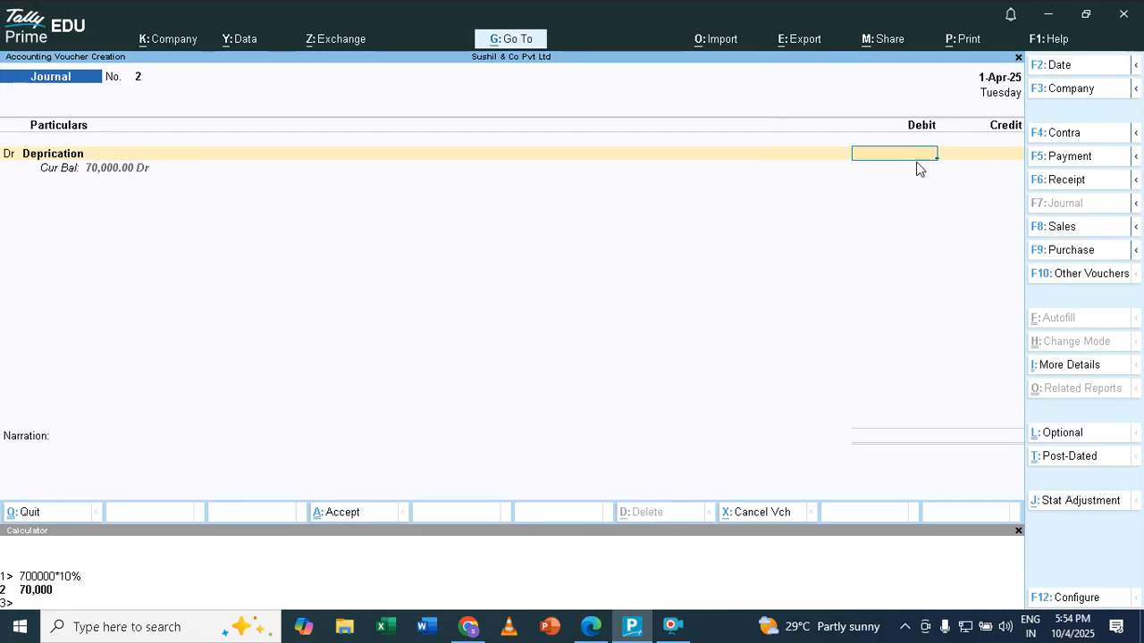
pyautogui.press('alt')
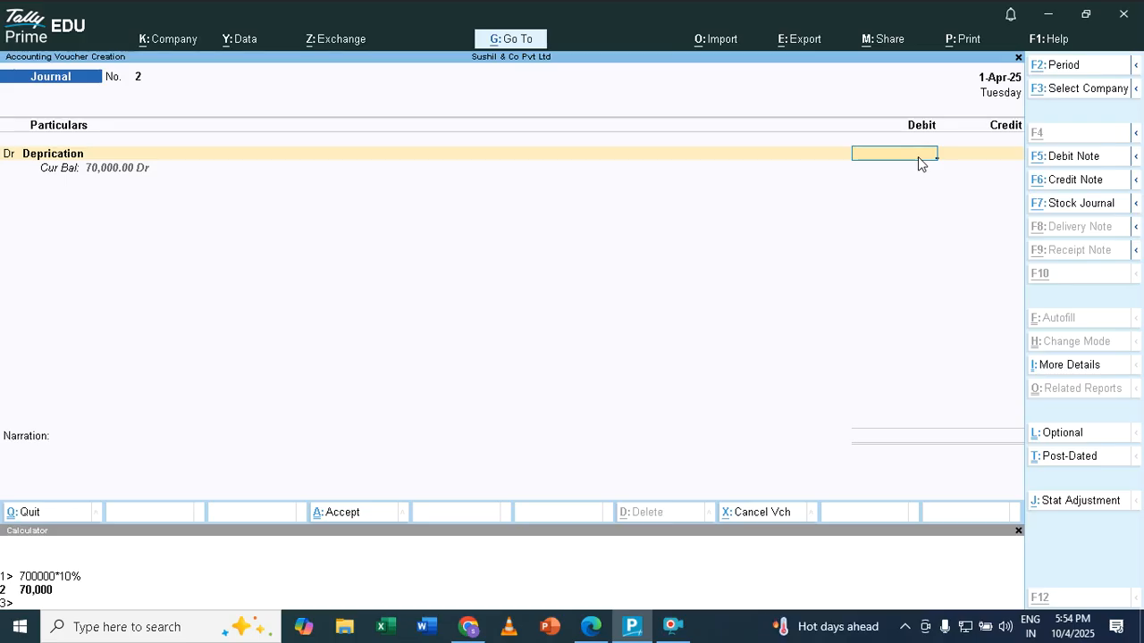
pyautogui.hotkey('alt', 'c')
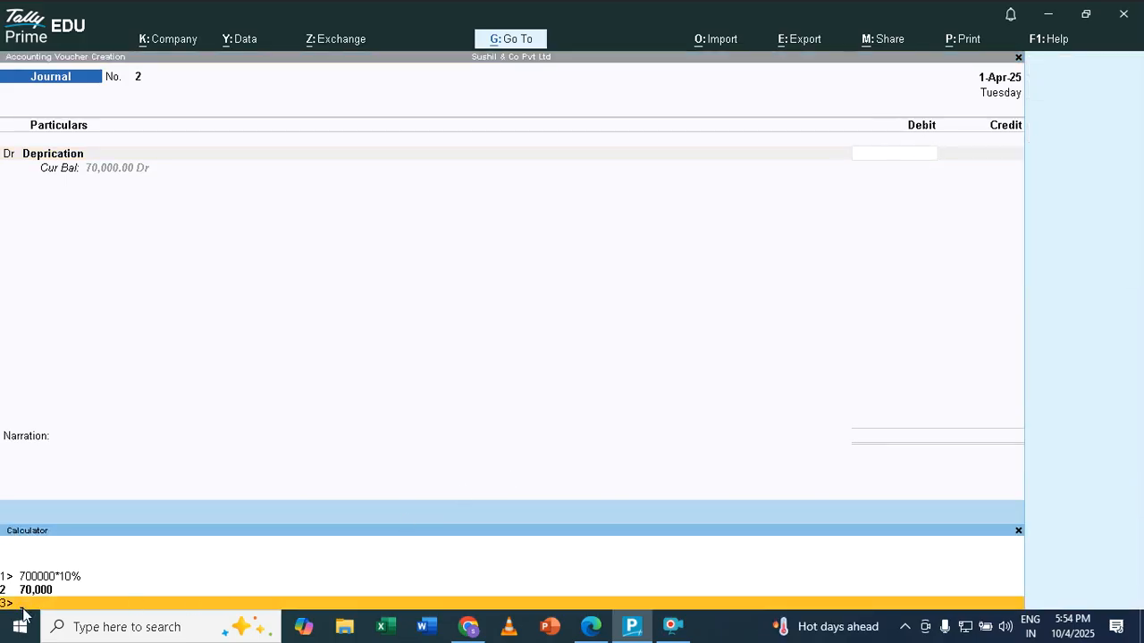
pyautogui.hotkey('alt', 'Tab')
pyautogui.hotkey('alt', 'Tab')
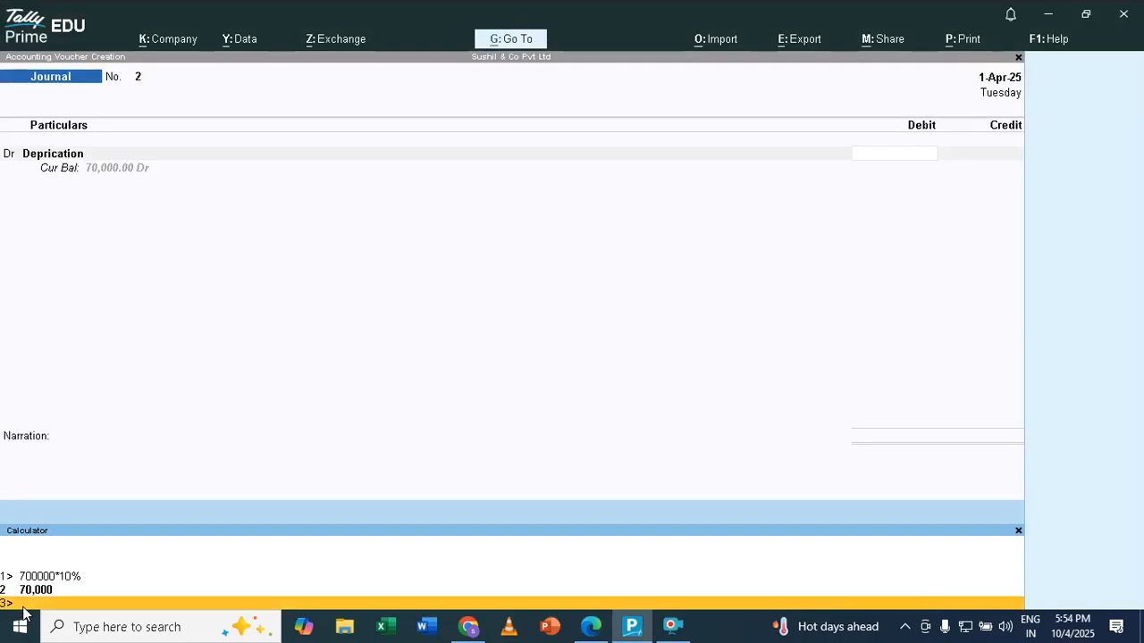
pyautogui.write('500000*5%')
pyautogui.press('Return')
pyautogui.press('Return')
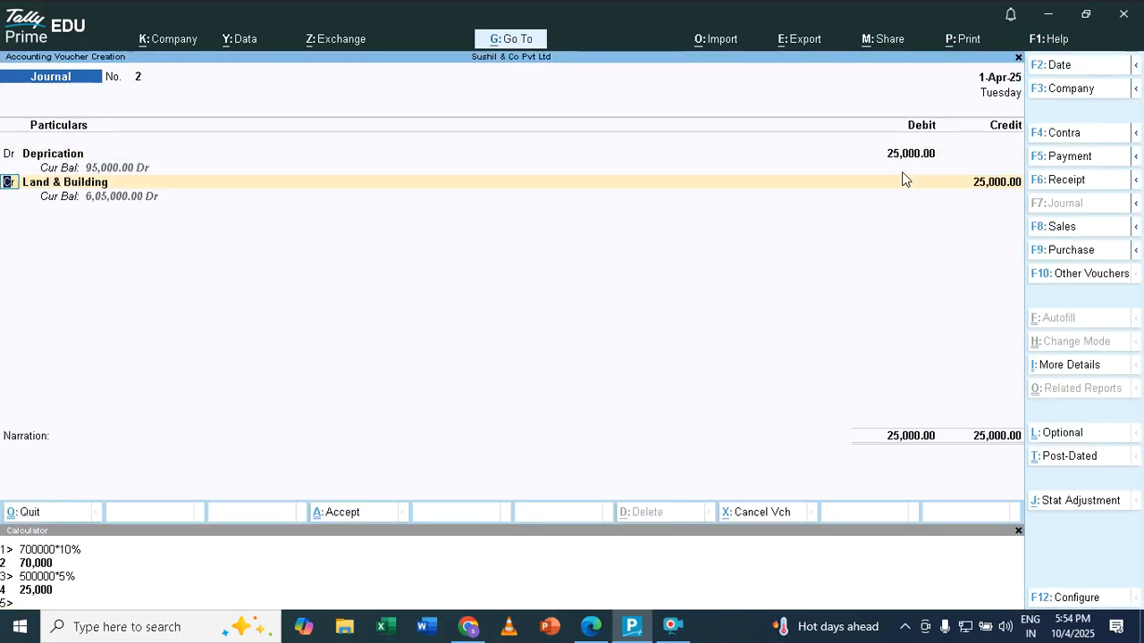
# Replace the suggested credit ledger with Plant & Machinery, as listed in the PDF notes, and credit it with 25,000
pyautogui.press('Return')
pyautogui.hotkey('alt', 'Tab')
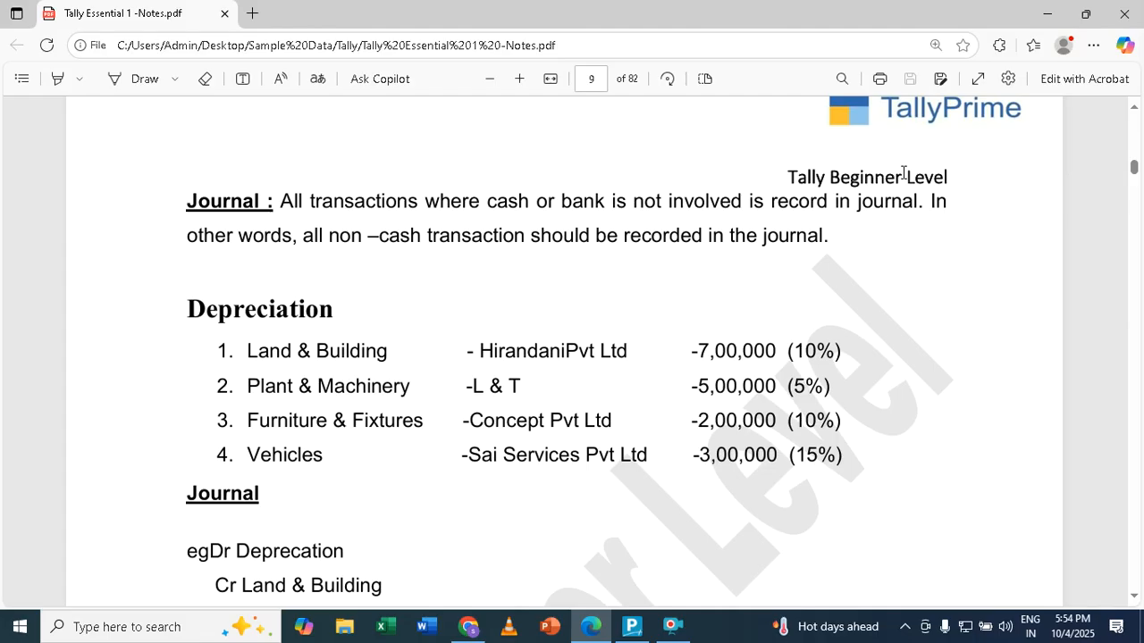
pyautogui.hotkey('alt', 'Tab')
pyautogui.write('P')
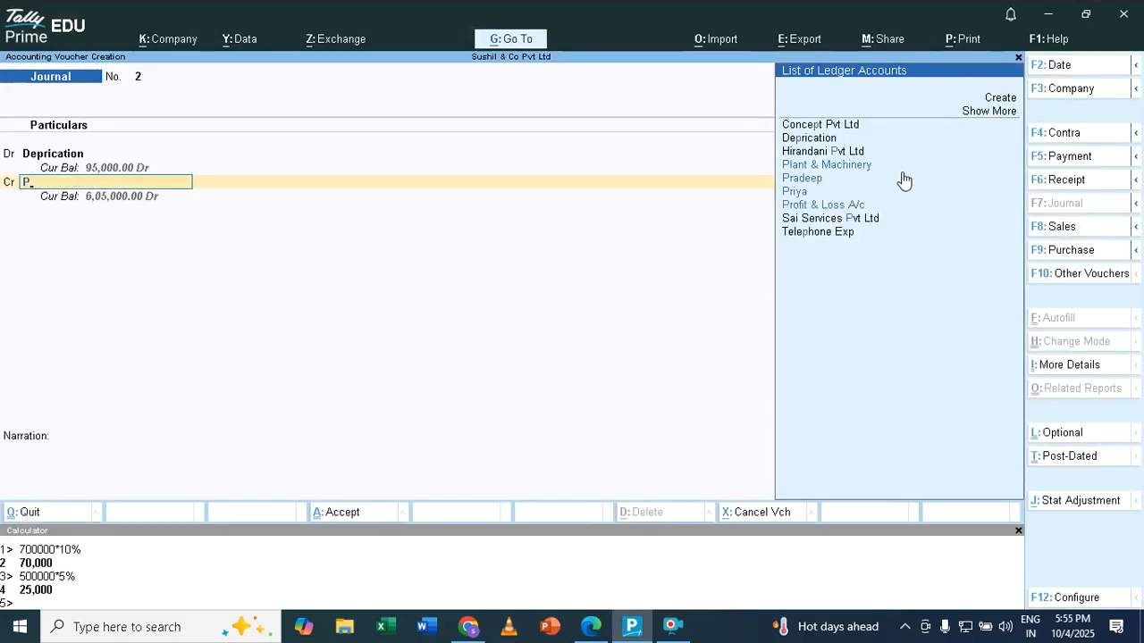
pyautogui.press('Return')
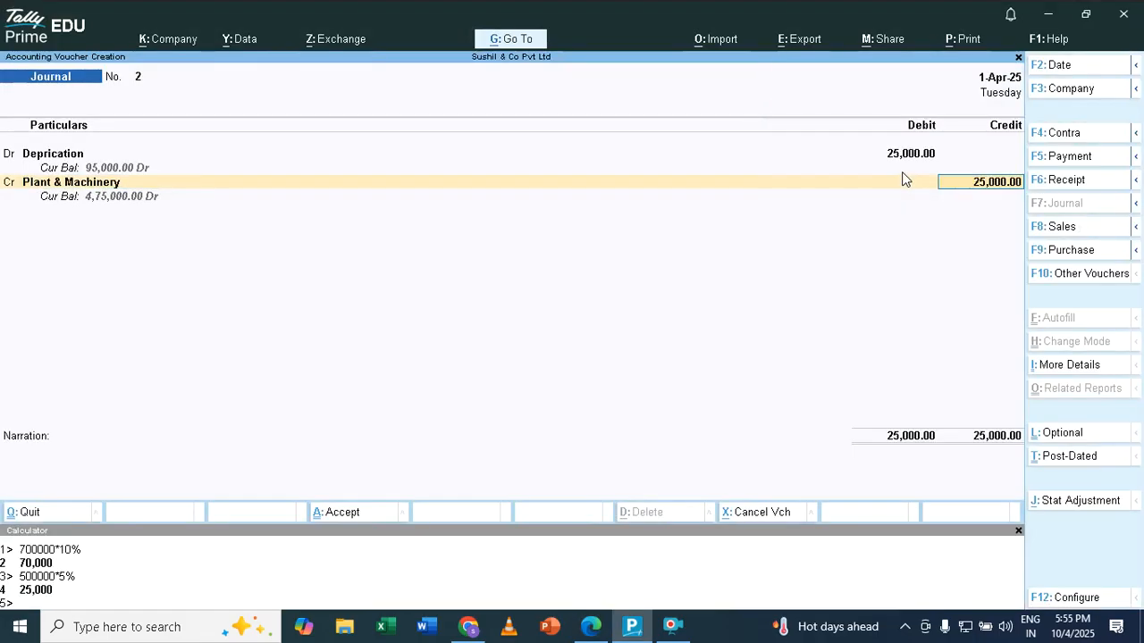
pyautogui.press('Return')
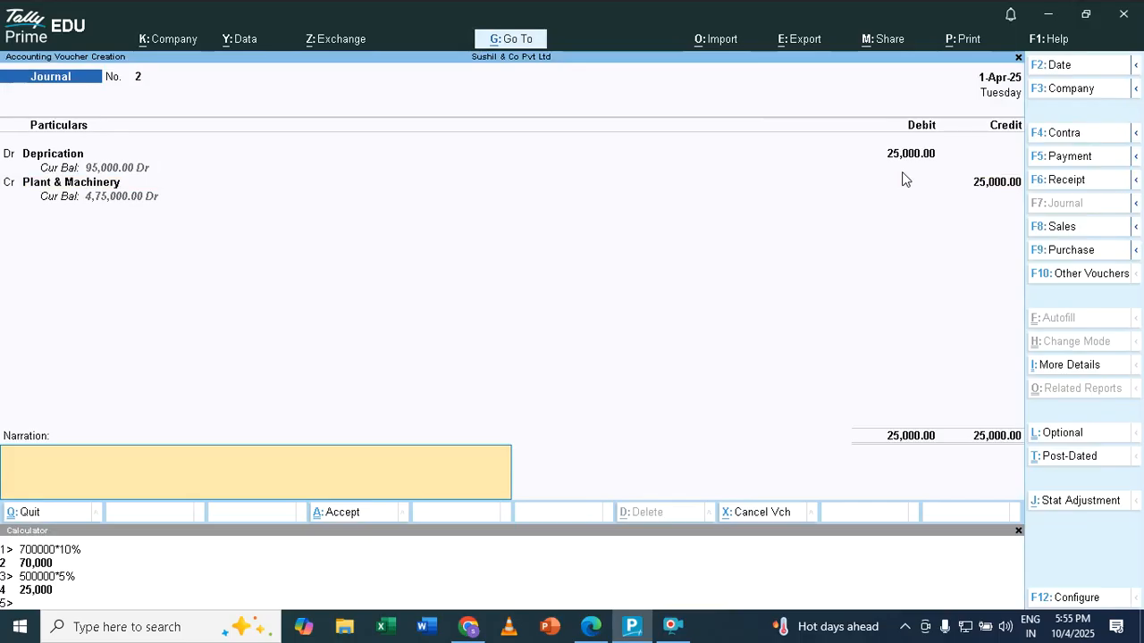
# Recall the previous voucher's narration, reword it as "Being Dep for Plant & Machinery for 5%", and save the journal voucher
pyautogui.write('Be')
pyautogui.press('BackSpace')
pyautogui.press('BackSpace')
pyautogui.press('BackSpace')
pyautogui.press('BackSpace')
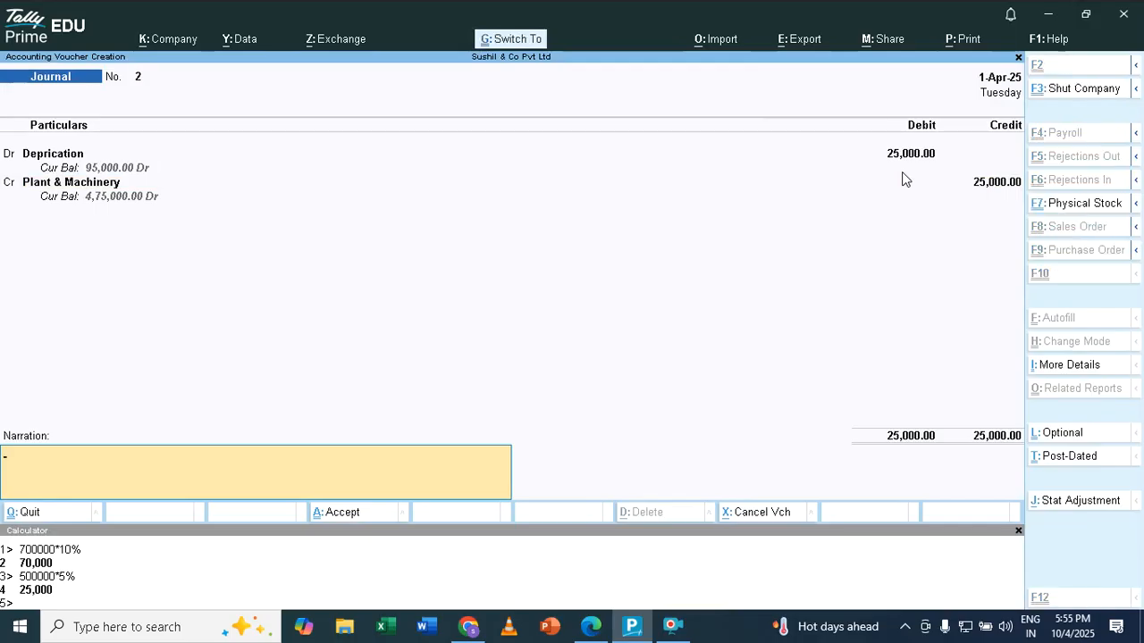
pyautogui.hotkey('ctrl', 'r')
pyautogui.press('BackSpace')
pyautogui.press('BackSpace')
pyautogui.press('BackSpace')
pyautogui.press('BackSpace')
pyautogui.press('BackSpace')
pyautogui.press('BackSpace')
pyautogui.press('BackSpace')
pyautogui.press('BackSpace')
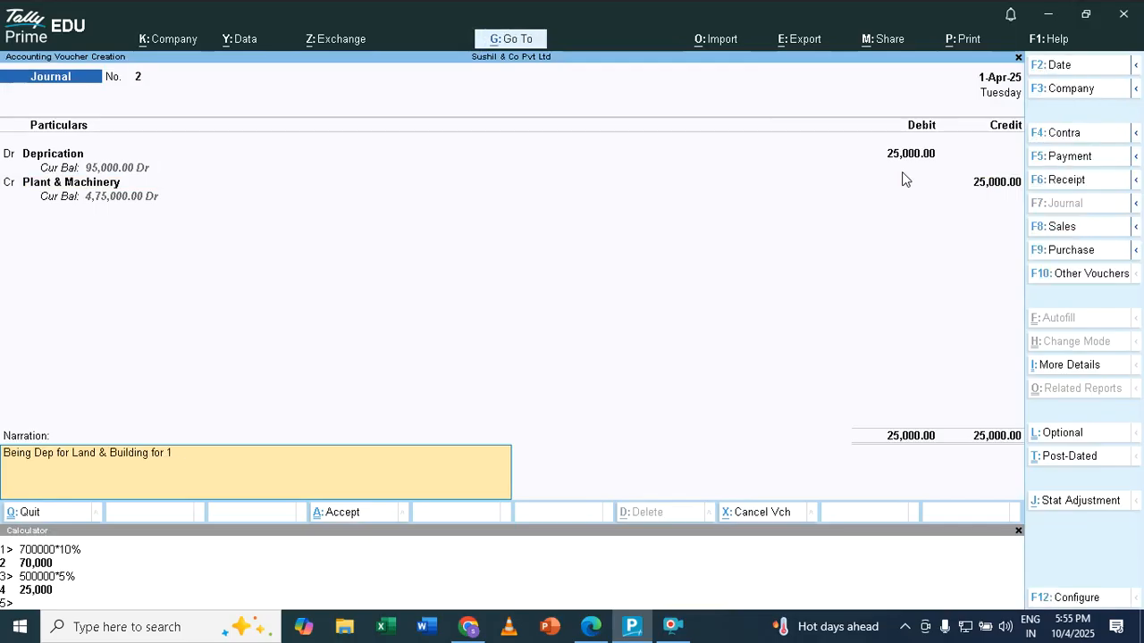
pyautogui.press('BackSpace')
pyautogui.press('BackSpace')
pyautogui.press('BackSpace')
pyautogui.press('BackSpace')
pyautogui.press('BackSpace')
pyautogui.press('BackSpace')
pyautogui.press('BackSpace')
pyautogui.press('BackSpace')
pyautogui.press('BackSpace')
pyautogui.press('BackSpace')
pyautogui.press('BackSpace')
pyautogui.press('BackSpace')
pyautogui.press('BackSpace')
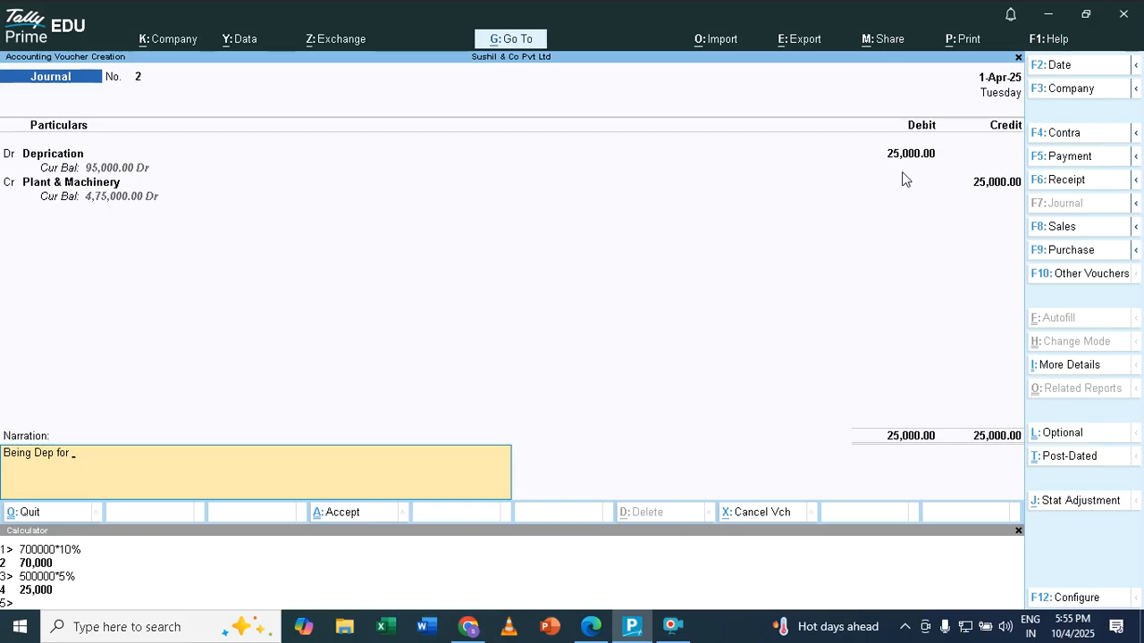
pyautogui.write('Plant & Machinery for 5%')
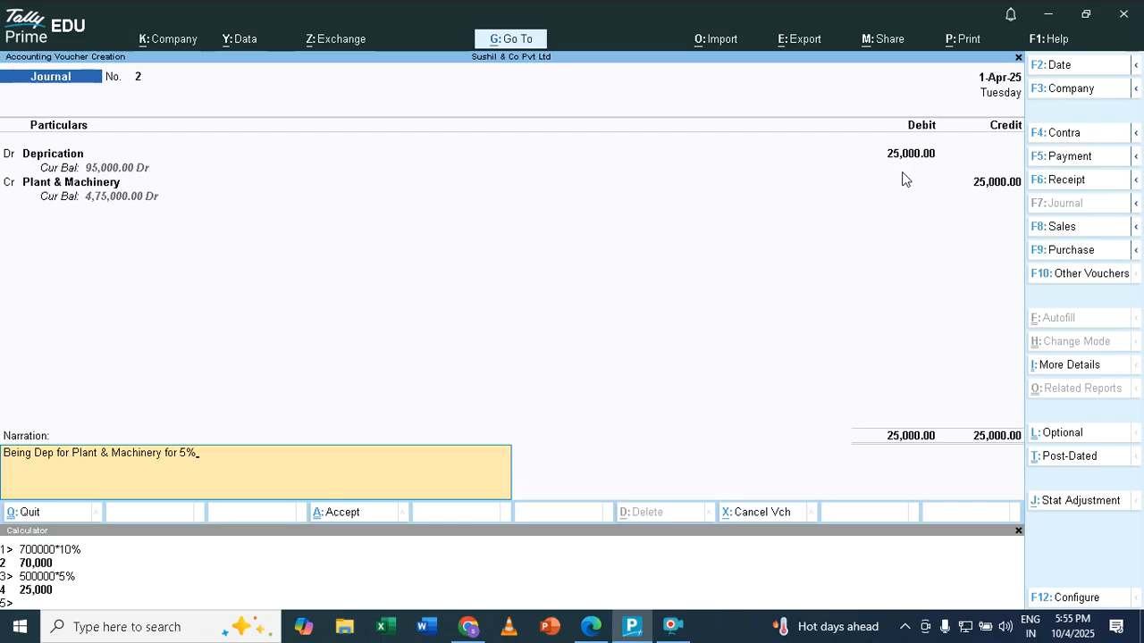
pyautogui.press('Return')
pyautogui.press('Return')
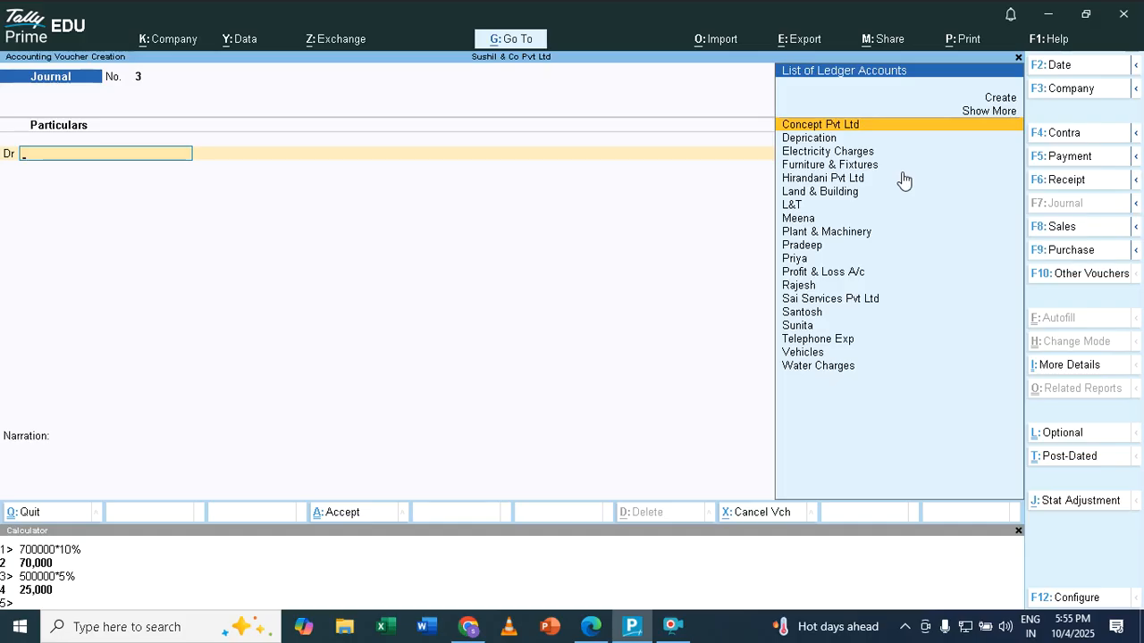
# Check the Furniture & Fixtures rate in the PDF notes and debit Deprication with 20,000, calculated as 200000*10% in the built-in calculator
pyautogui.write('D')
pyautogui.press('Return')
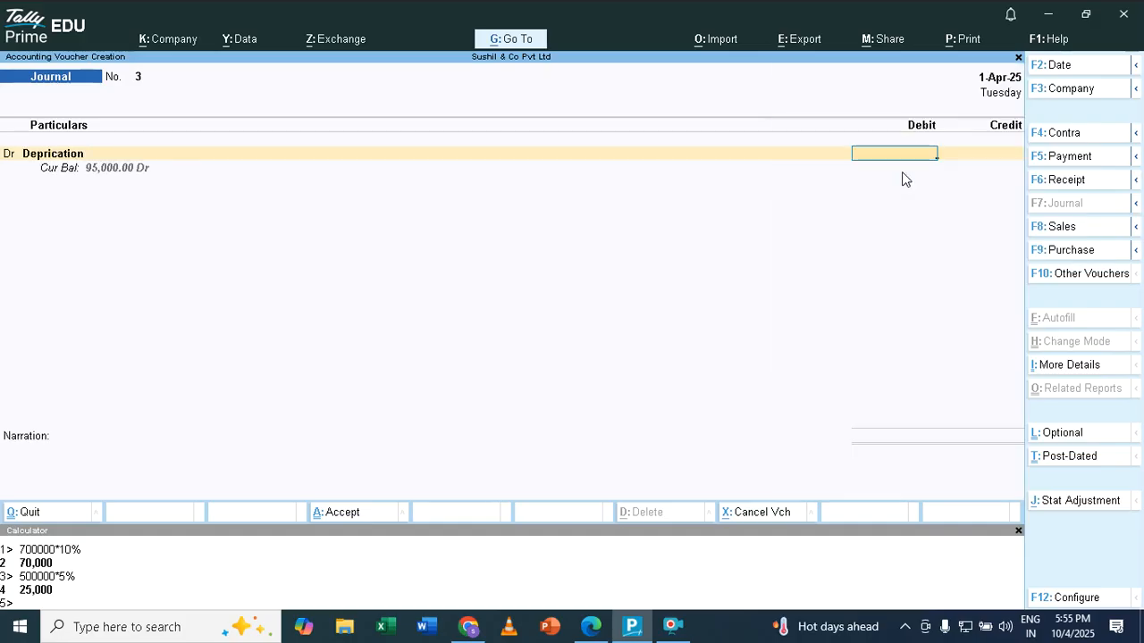
pyautogui.hotkey('alt', 'Tab')
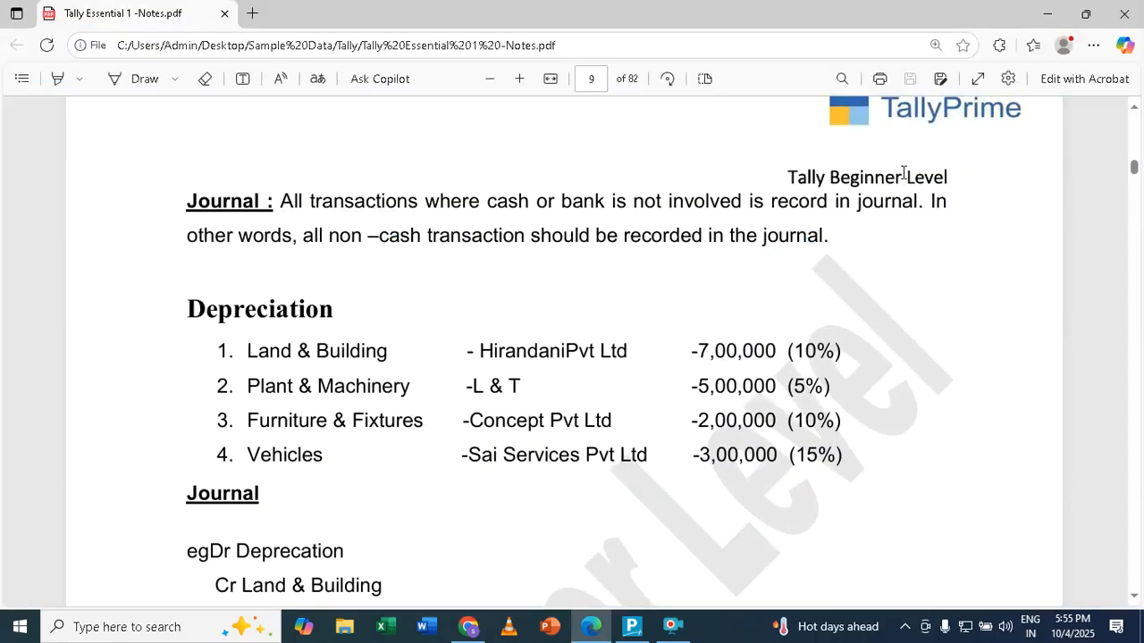
pyautogui.hotkey('alt', 'Tab')
pyautogui.write('200000')
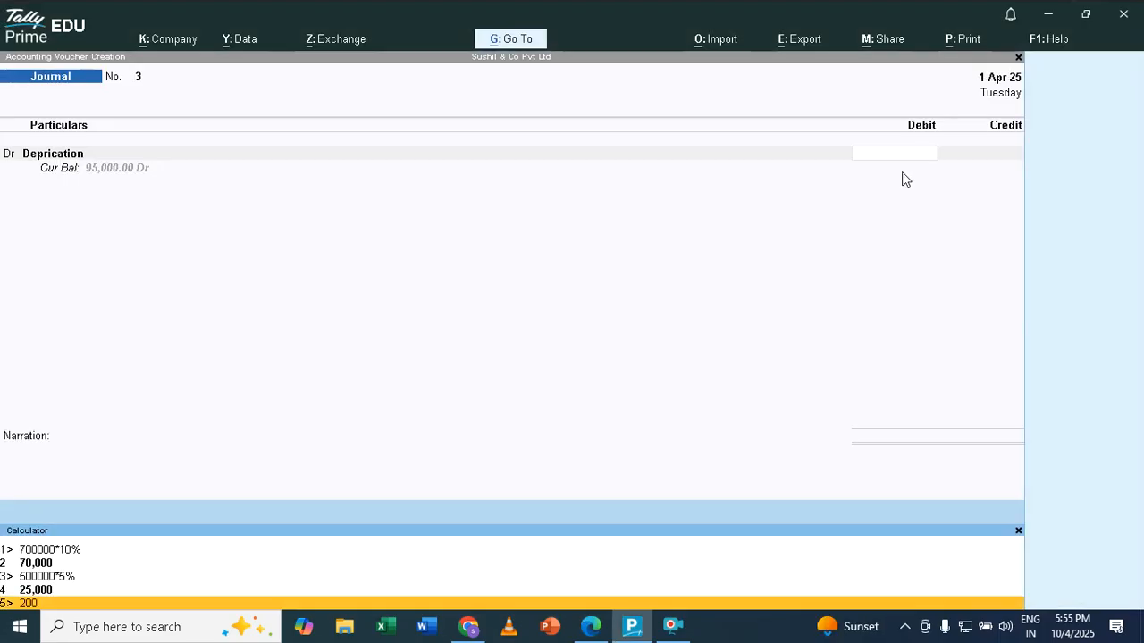
pyautogui.write('*10%')
pyautogui.press('Return')
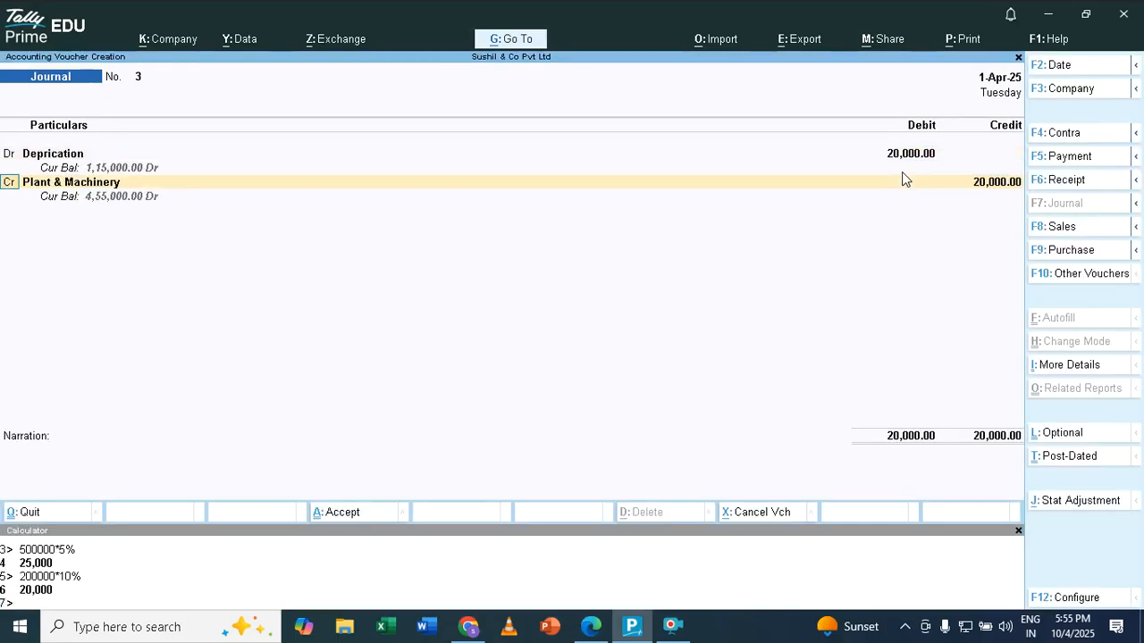
# Replace the suggested credit ledger with Furniture & Fixtures and credit it with 20,000
pyautogui.press('Return')
pyautogui.hotkey('alt', 'Tab')
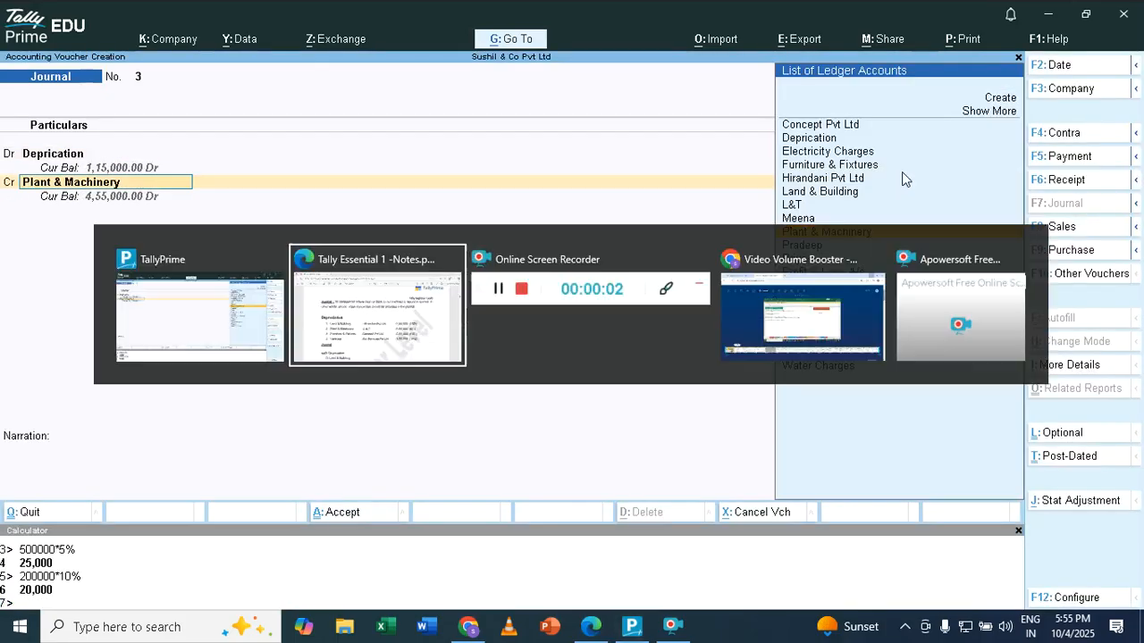
pyautogui.hotkey('alt', 'Tab')
pyautogui.write('f')
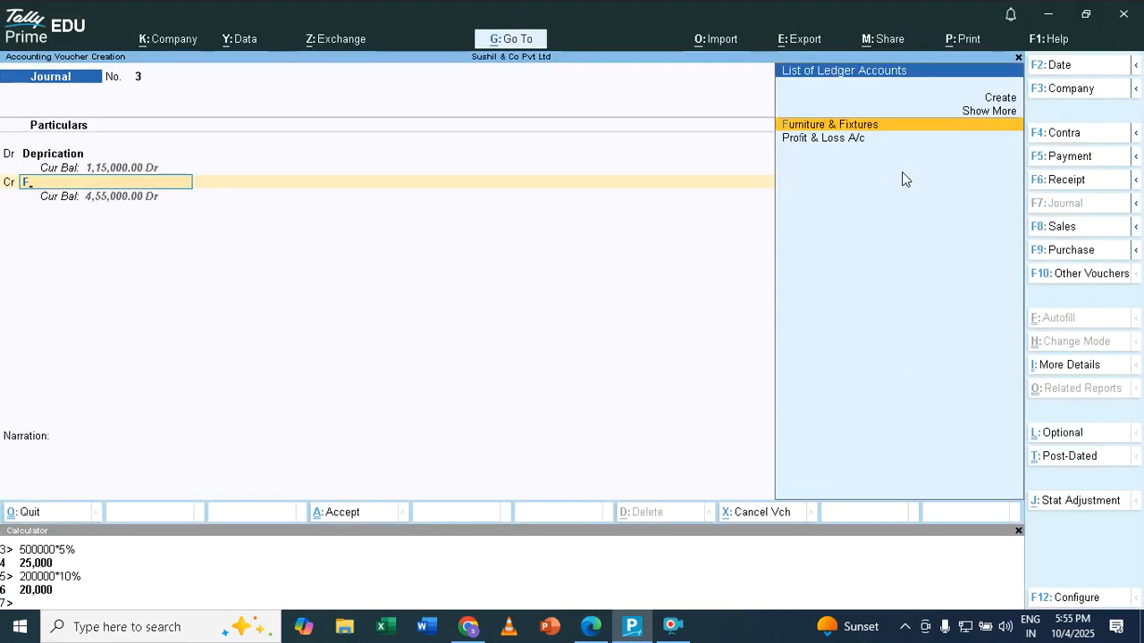
pyautogui.press('Return')
pyautogui.press('Return')
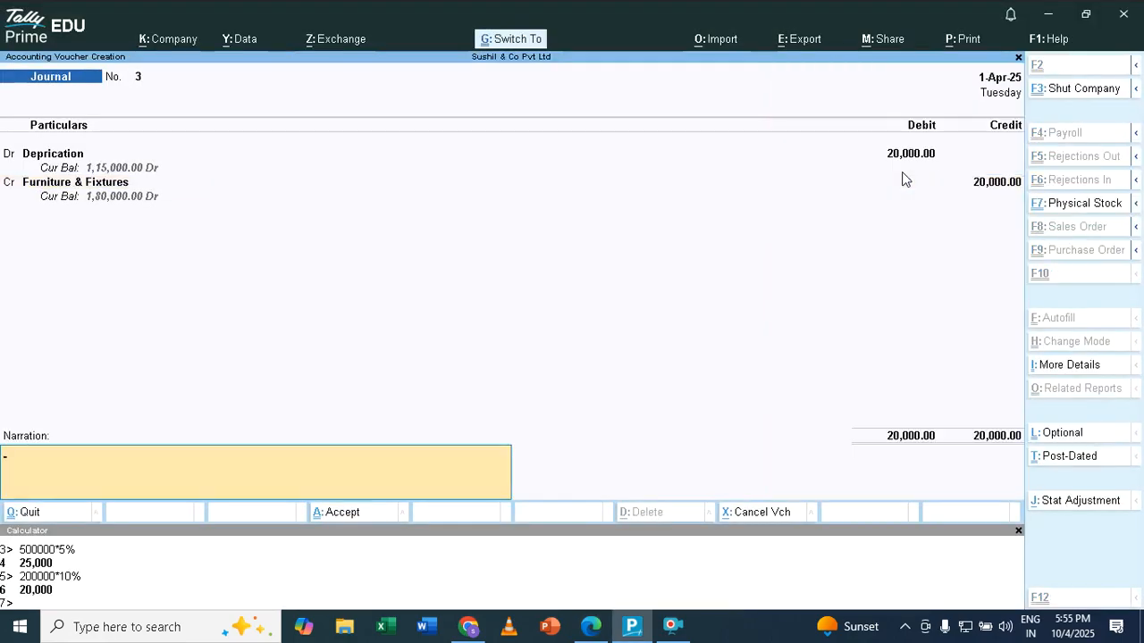
# Recall the previous voucher's narration, reword it as "Being Dep for Furniture & Fixtures for 10%", and save the journal voucher
pyautogui.write('Being Dep for Plant & Machinery for 5%')
pyautogui.press('BackSpace')
pyautogui.press('BackSpace')
pyautogui.press('BackSpace')
pyautogui.press('BackSpace')
pyautogui.press('BackSpace')
pyautogui.press('BackSpace')
pyautogui.press('BackSpace')
pyautogui.press('BackSpace')
pyautogui.press('BackSpace')
pyautogui.press('BackSpace')
pyautogui.press('BackSpace')
pyautogui.press('BackSpace')
pyautogui.press('BackSpace')
pyautogui.press('BackSpace')
pyautogui.press('BackSpace')
pyautogui.press('BackSpace')
pyautogui.press('BackSpace')
pyautogui.press('BackSpace')
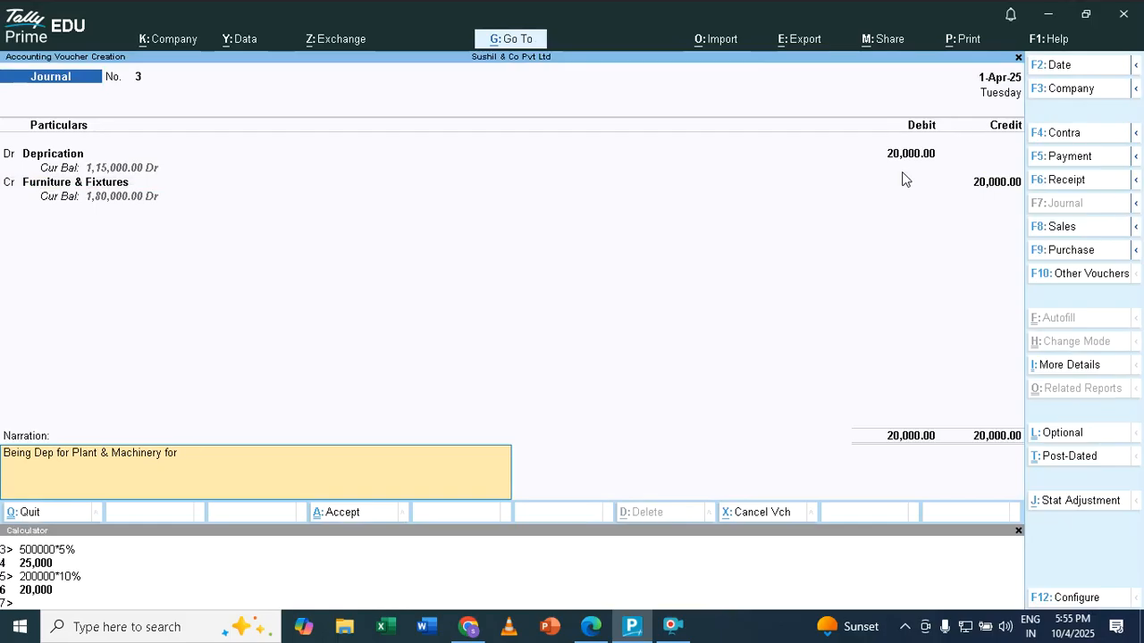
pyautogui.press('BackSpace')
pyautogui.press('BackSpace')
pyautogui.press('BackSpace')
pyautogui.write('Furniture & Fixtures')
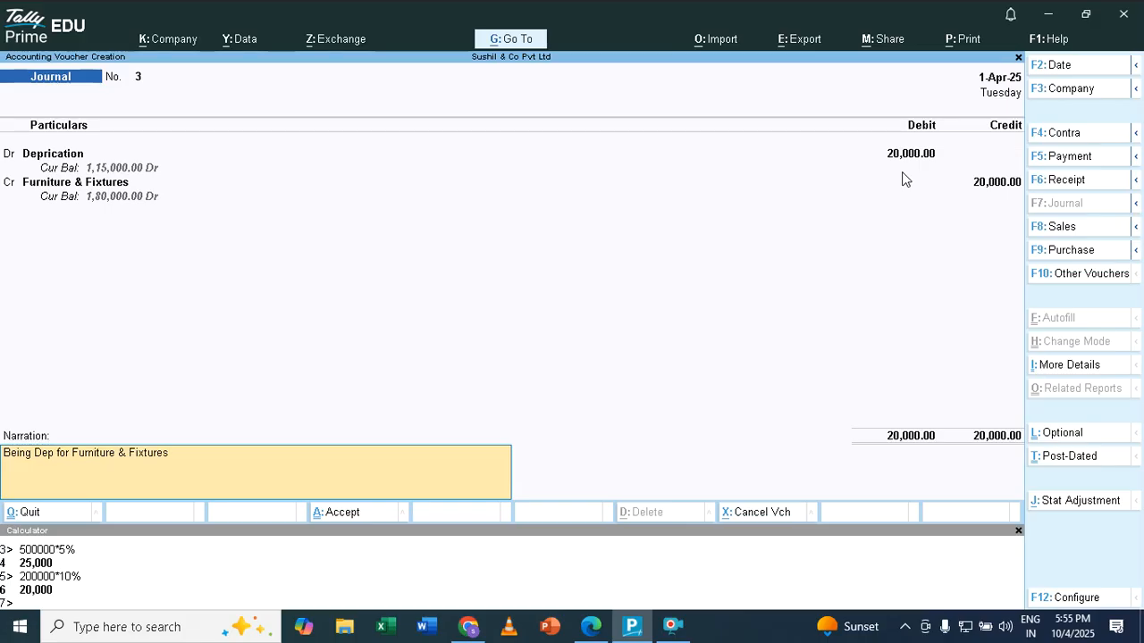
pyautogui.write(' for 10%')
pyautogui.press('Return')
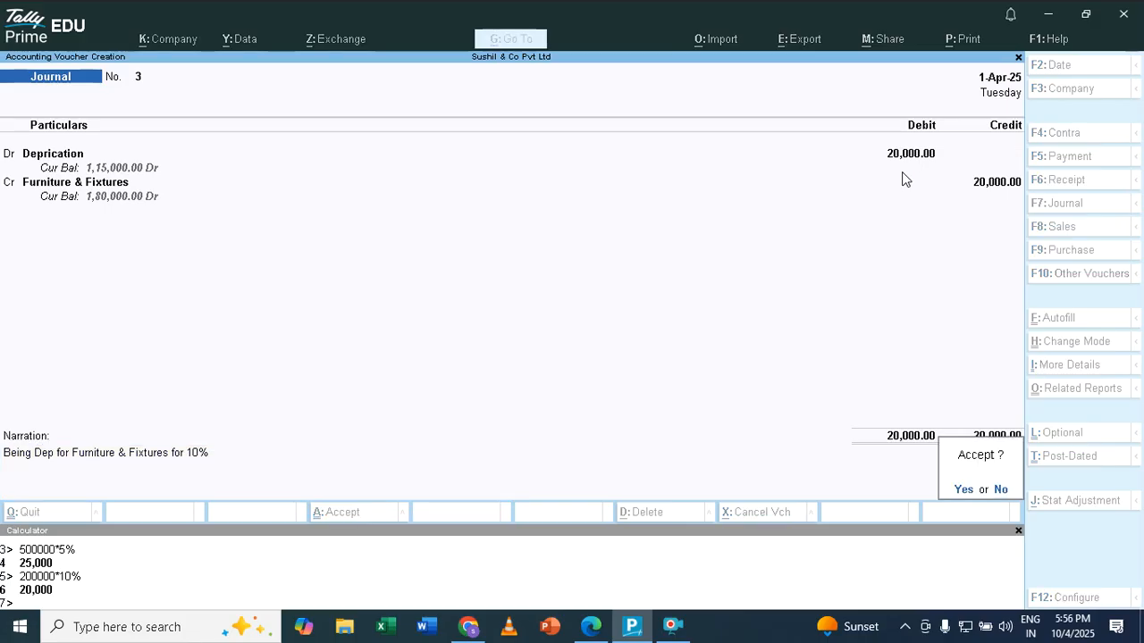
pyautogui.press('Return')
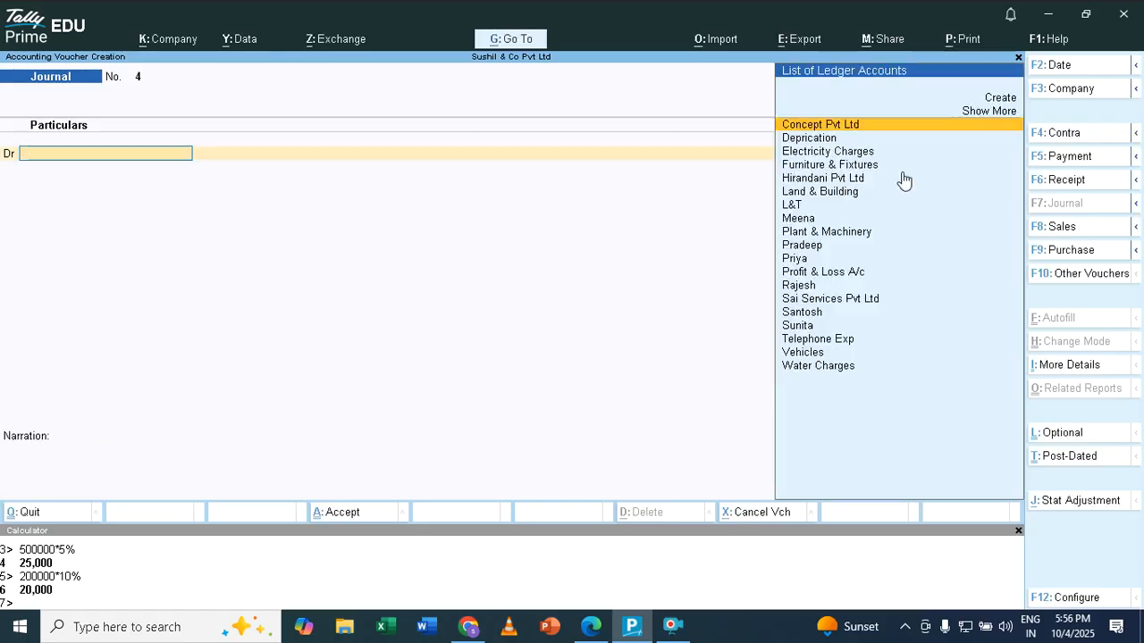
# Check the Vehicles amount and rate in the PDF notes and debit Deprication with 45,000, calculated as 300000*15% in the built-in calculator
pyautogui.hotkey('alt', 'Tab')
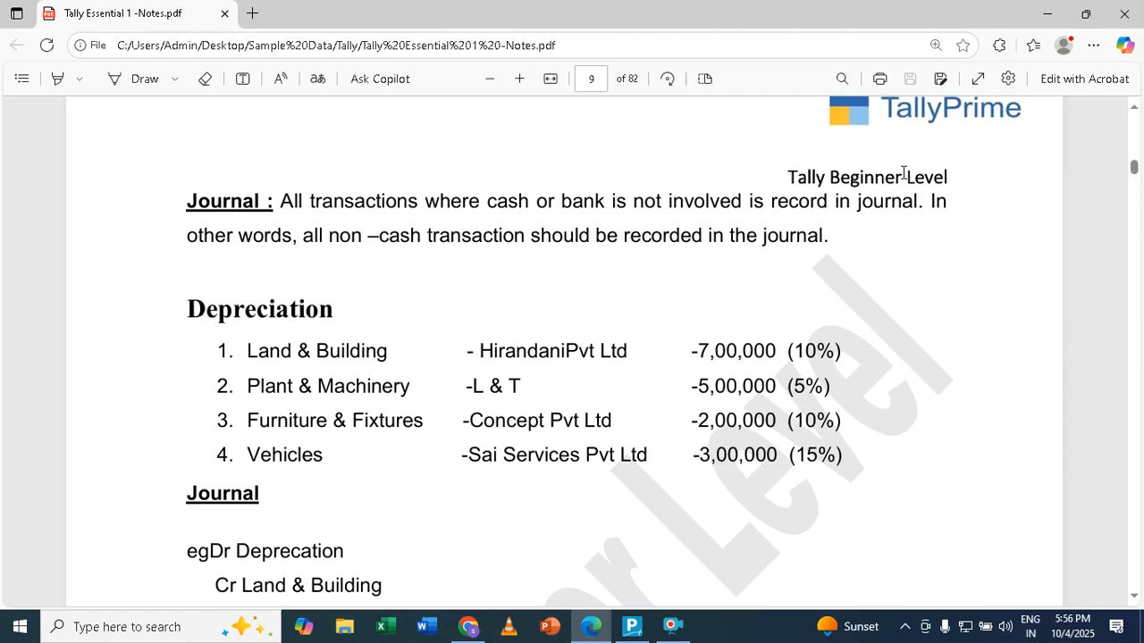
pyautogui.hotkey('alt', 'Tab')
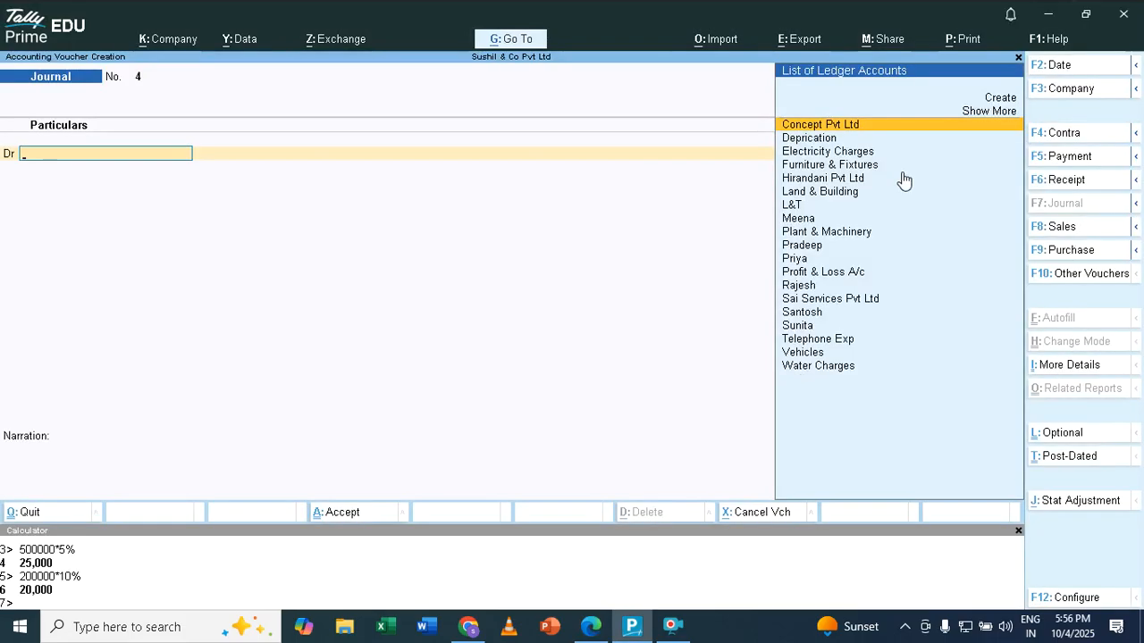
pyautogui.write('D')
pyautogui.press('Return')
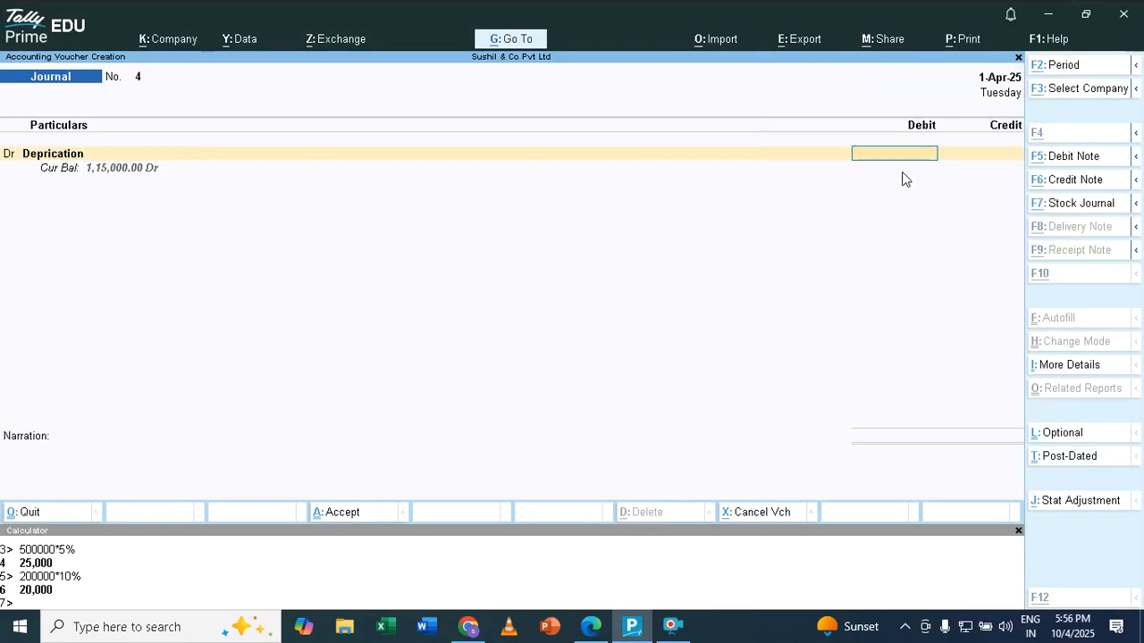
pyautogui.hotkey('ctrl', 'n')
pyautogui.hotkey('alt', 'Tab')
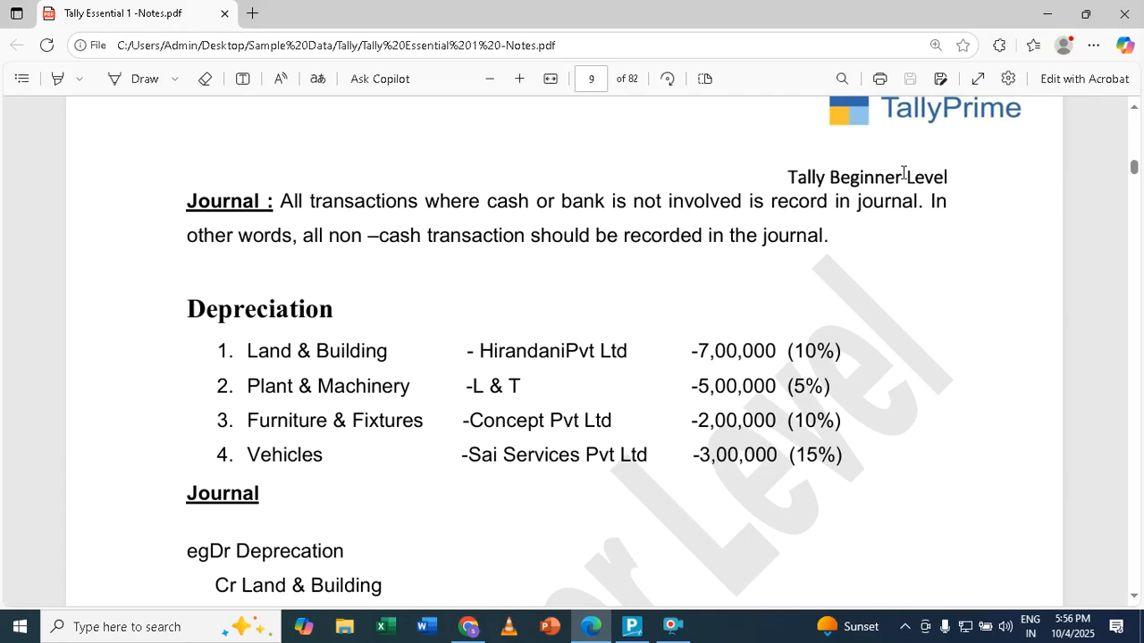
pyautogui.hotkey('alt', 'Tab')
pyautogui.write('3')
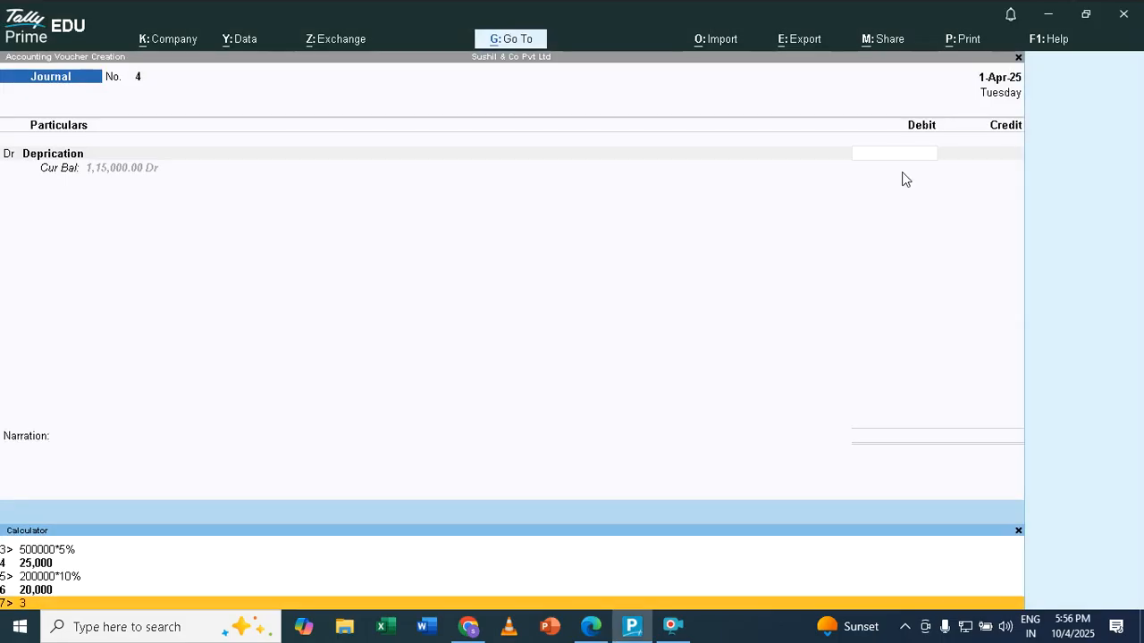
pyautogui.write('00000*')
pyautogui.hotkey('alt', 'Tab')
pyautogui.hotkey('alt', 'Tab')
pyautogui.write('*15%')
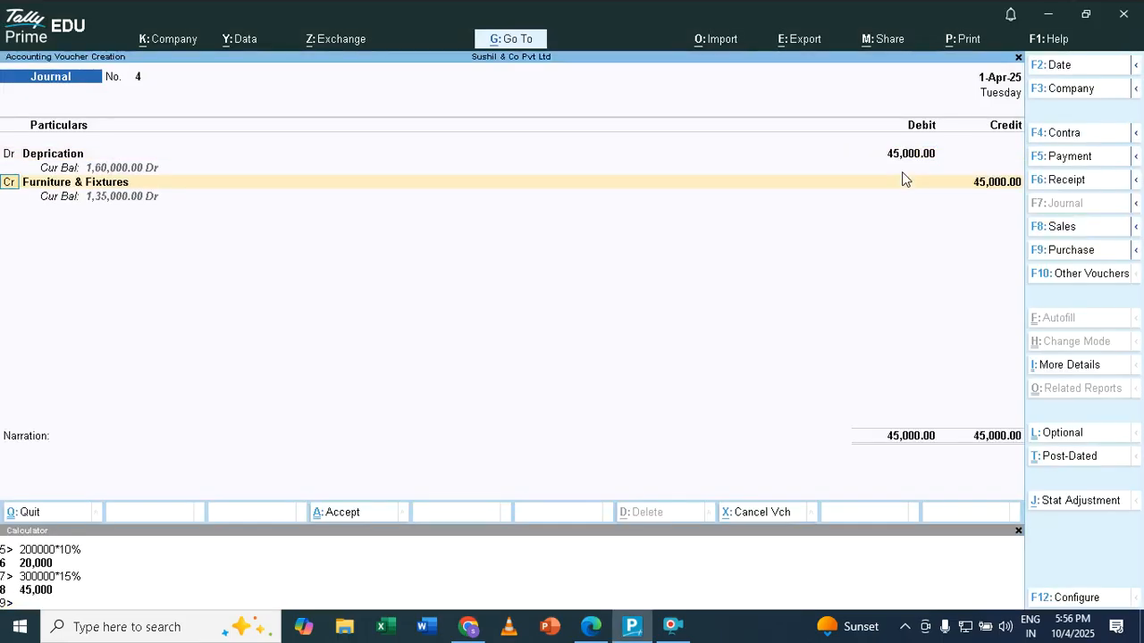
# Replace the suggested credit ledger with Vehicles and credit it with 45,000
pyautogui.press('Return')
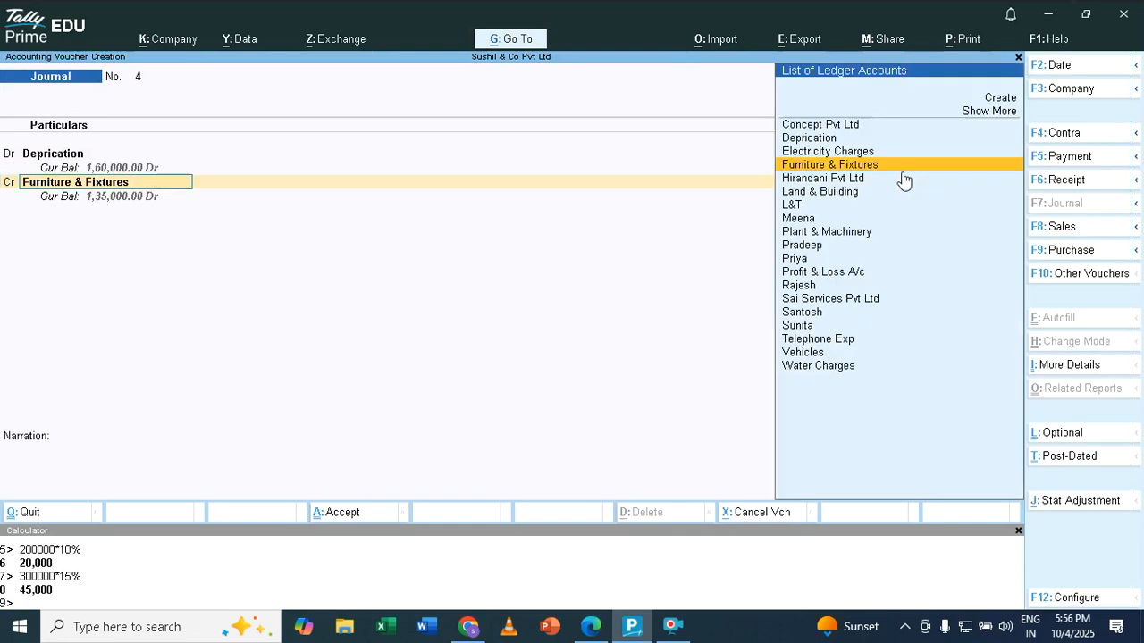
pyautogui.write('v')
pyautogui.press('Return')
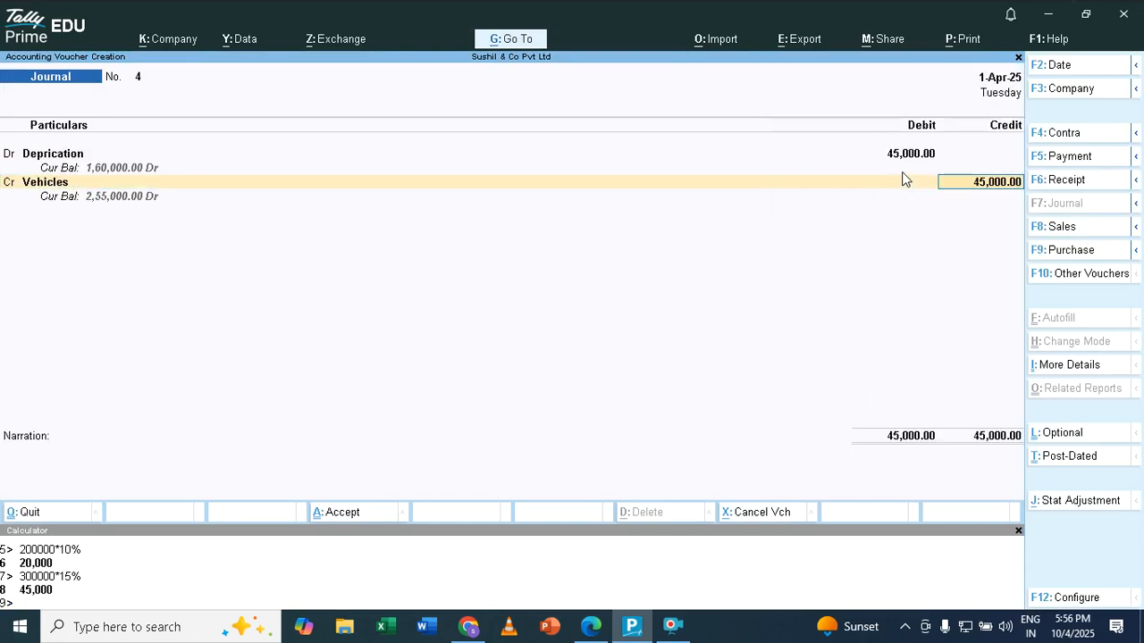
pyautogui.press('Return')
# Recall the previous voucher's narration, reword it as "Being Dep for Vehicles", and save the journal voucher
pyautogui.hotkey('ctrl', 'r')
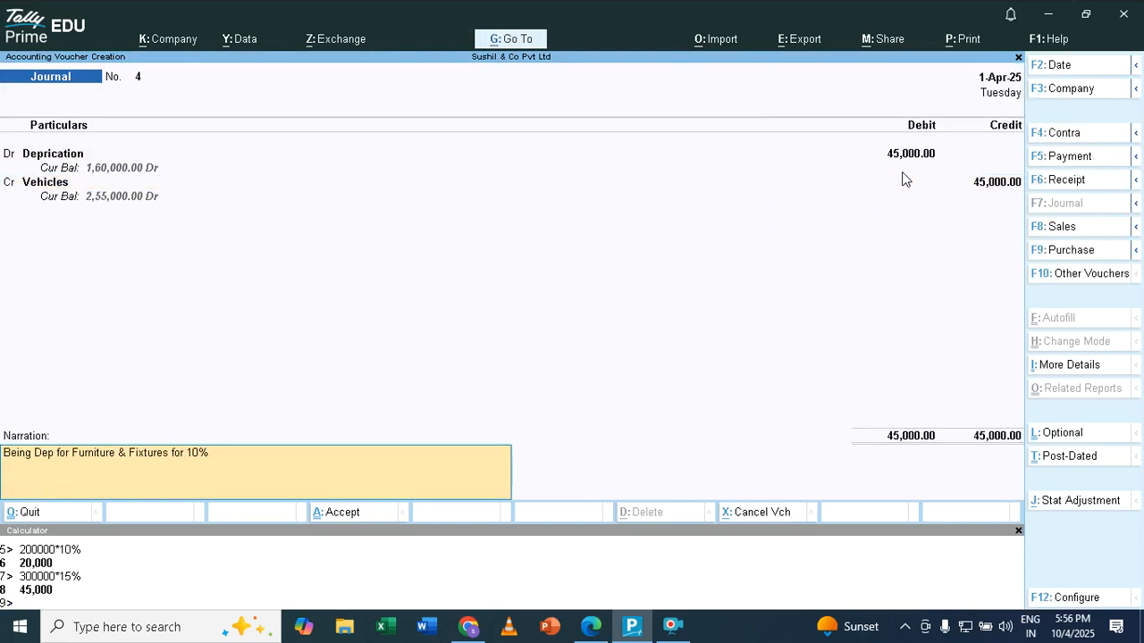
pyautogui.press('BackSpace')
pyautogui.press('BackSpace')
pyautogui.press('BackSpace')
pyautogui.press('BackSpace')
pyautogui.press('BackSpace')
pyautogui.press('BackSpace')
pyautogui.press('BackSpace')
pyautogui.press('BackSpace')
pyautogui.press('BackSpace')
pyautogui.press('BackSpace')
pyautogui.press('BackSpace')
pyautogui.press('BackSpace')
pyautogui.press('BackSpace')
pyautogui.press('BackSpace')
pyautogui.press('BackSpace')
pyautogui.press('BackSpace')
pyautogui.press('BackSpace')
pyautogui.press('BackSpace')
pyautogui.press('BackSpace')
pyautogui.press('BackSpace')
pyautogui.press('BackSpace')
pyautogui.press('BackSpace')
pyautogui.press('BackSpace')
pyautogui.press('BackSpace')
pyautogui.press('BackSpace')
pyautogui.press('BackSpace')
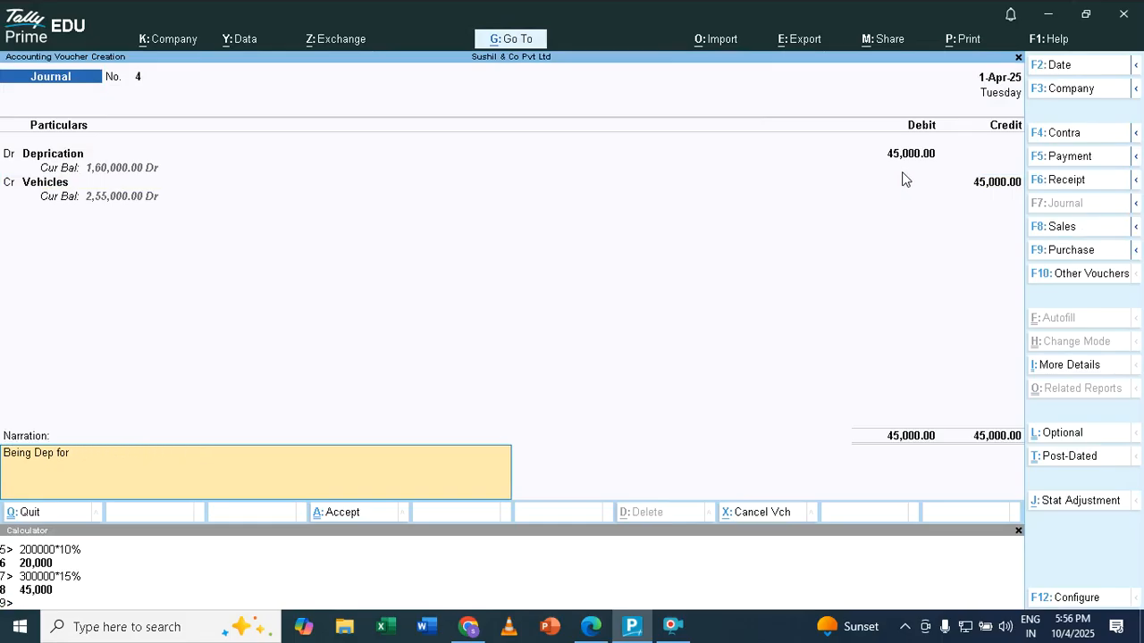
pyautogui.write('Vihc')
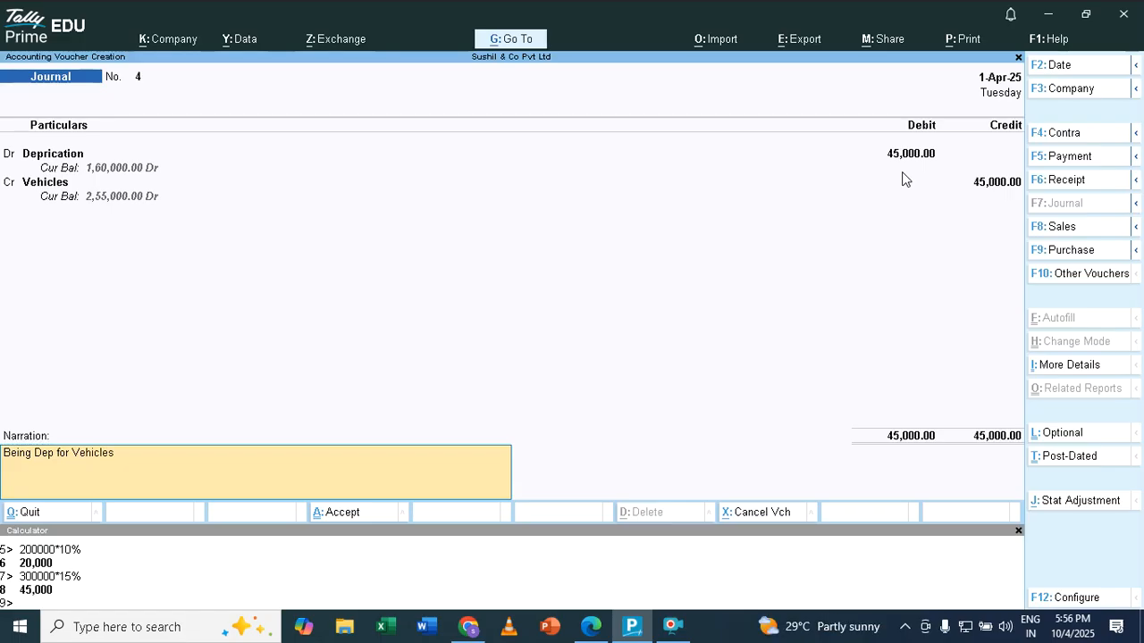
pyautogui.press('Return')
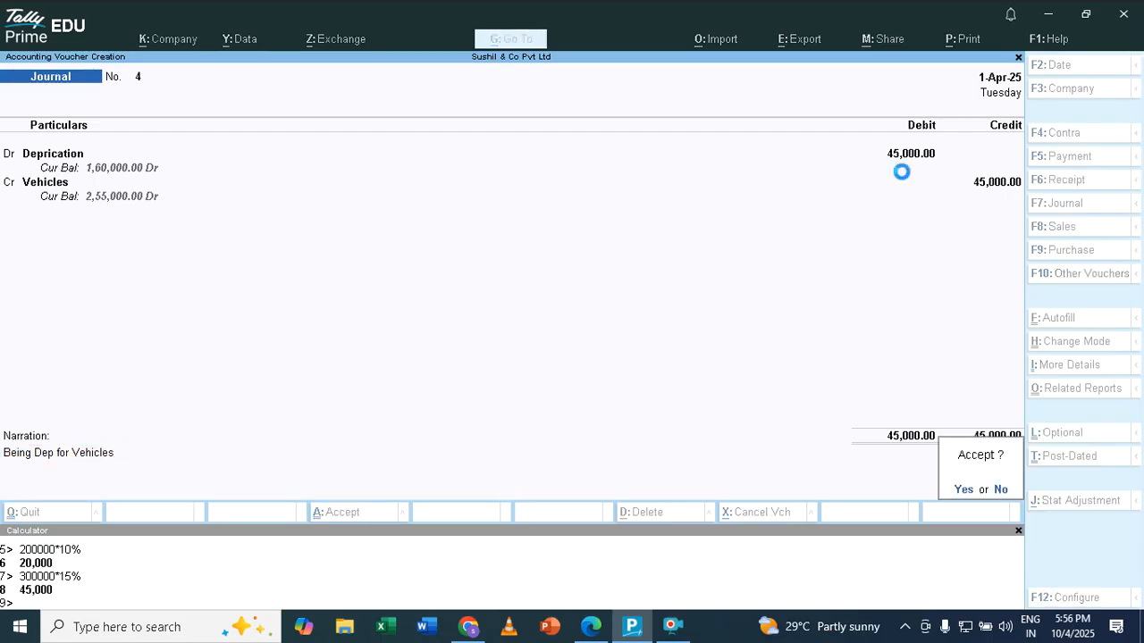
pyautogui.press('Return')
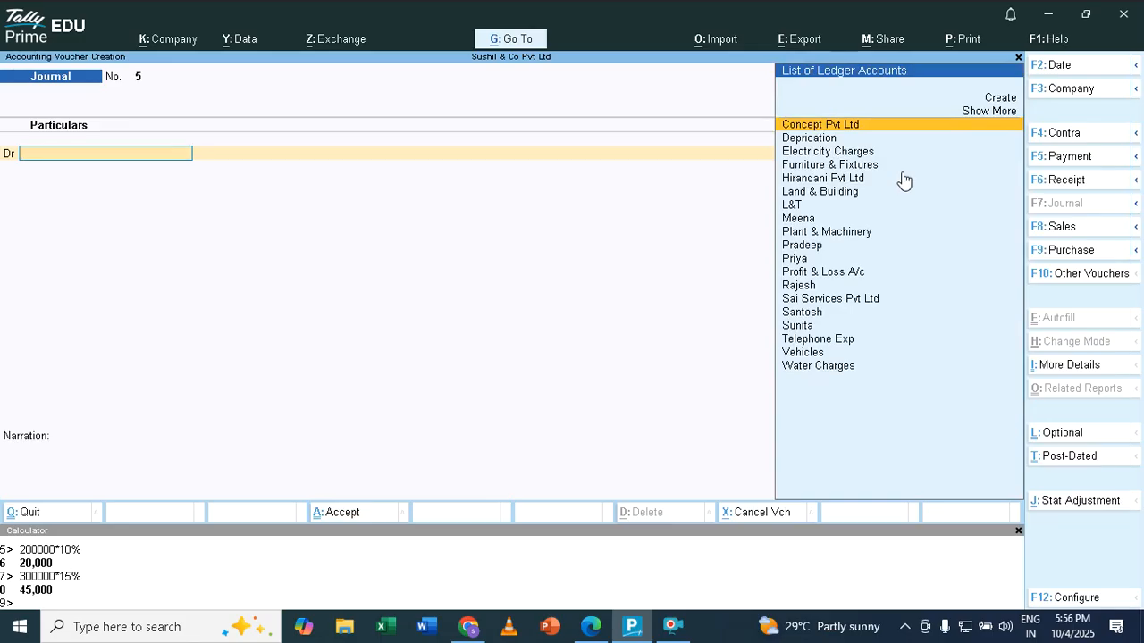
# Quit voucher entry and open the Balance Sheet in its detailed view
pyautogui.press('Escape')
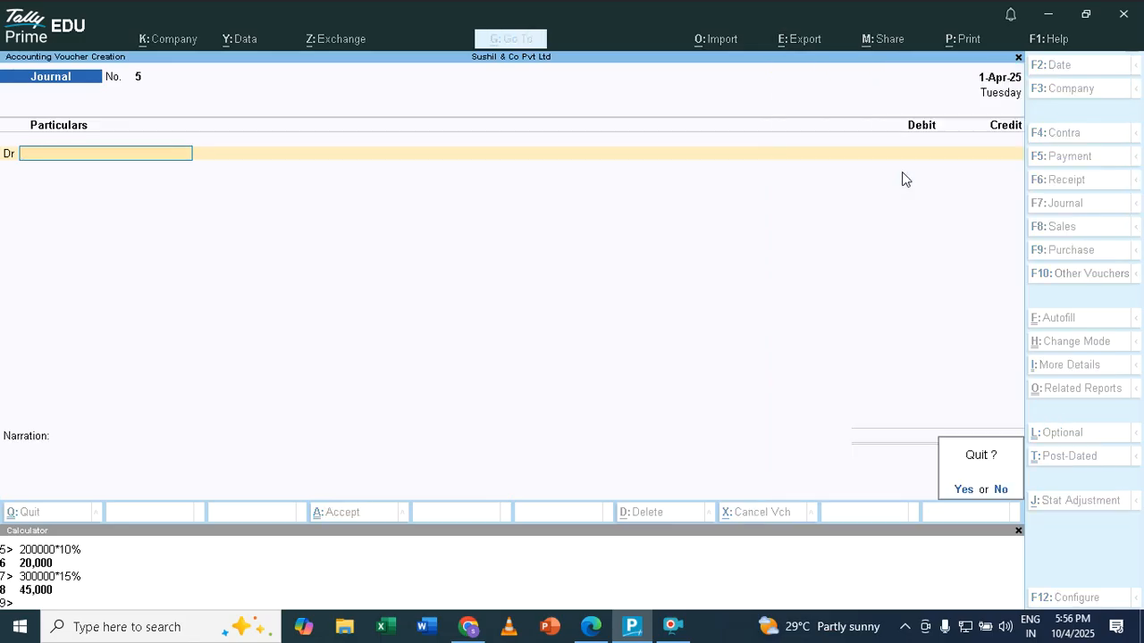
pyautogui.press('Return')
pyautogui.press('Down')
pyautogui.press('Down')
pyautogui.press('Down')
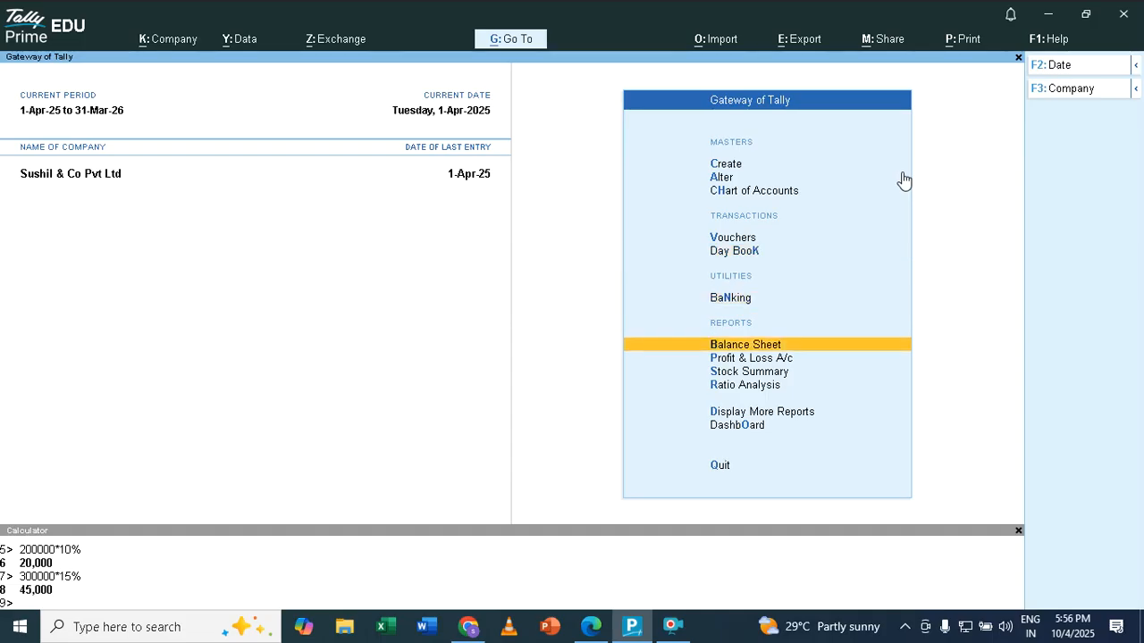
pyautogui.press('Return')
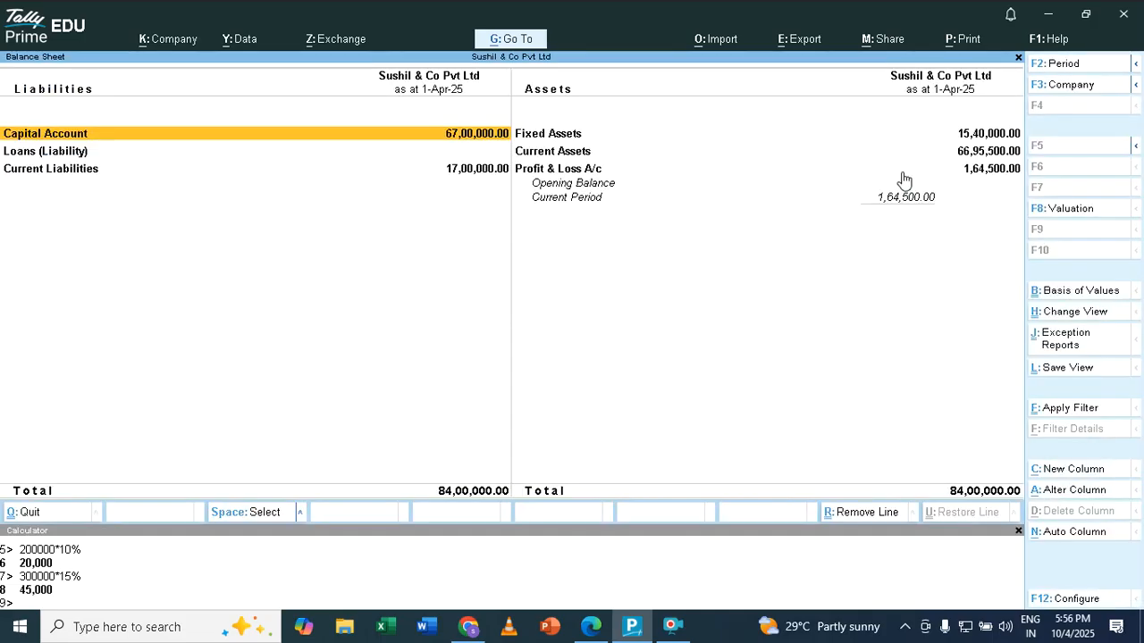
pyautogui.hotkey('alt', 'F5')
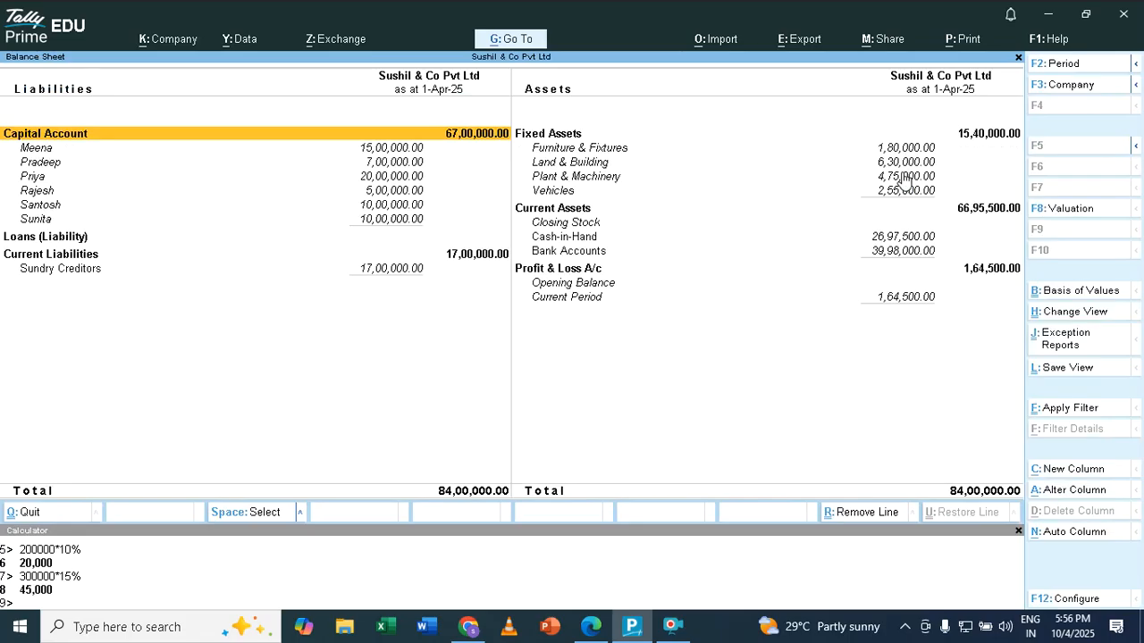
# Drill down from Furniture & Fixtures under Fixed Assets to its April depreciation voucher, review it, and return to the Balance Sheet without changes
pyautogui.press('Down')
pyautogui.press('Down')
pyautogui.press('Down')
pyautogui.press('Down')
pyautogui.press('Right')
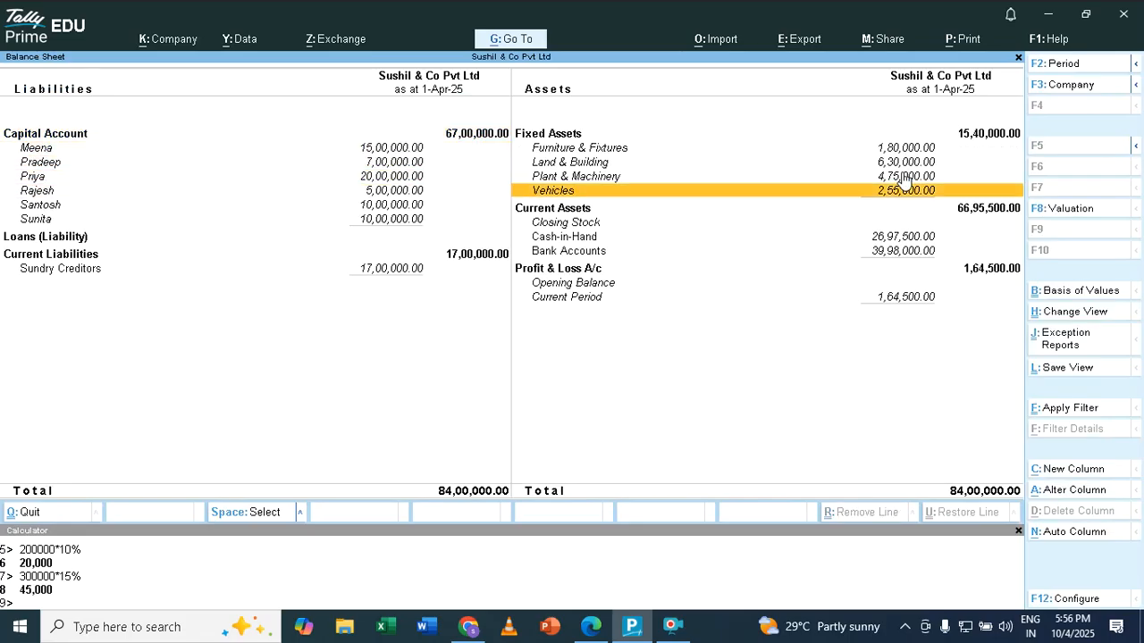
pyautogui.press('Up')
pyautogui.press('Up')
pyautogui.press('Up')
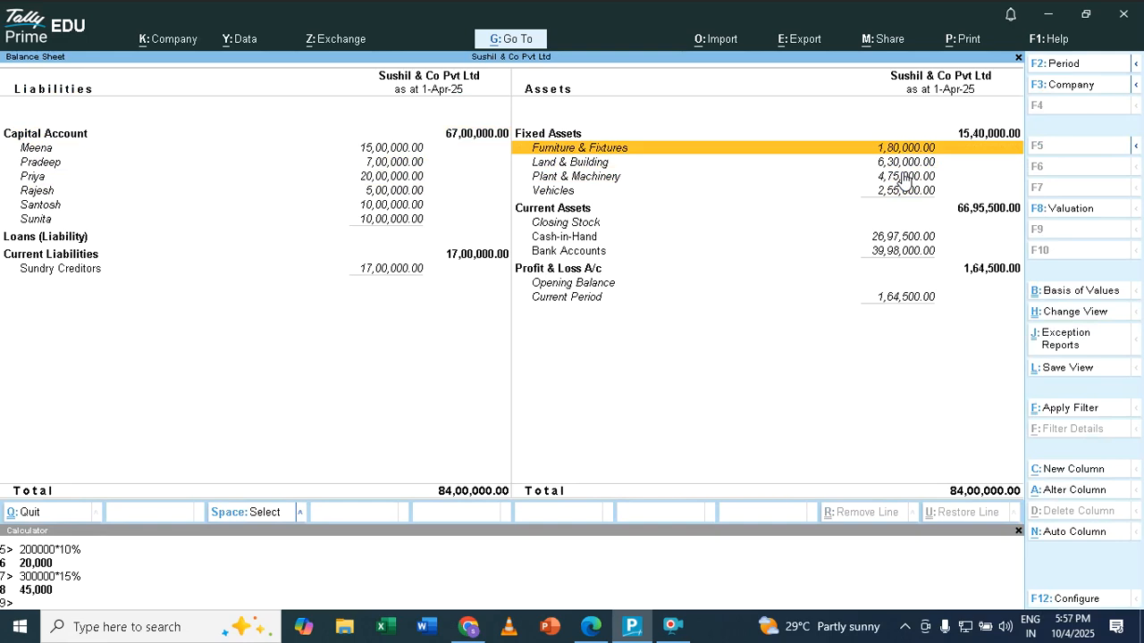
pyautogui.press('Return')
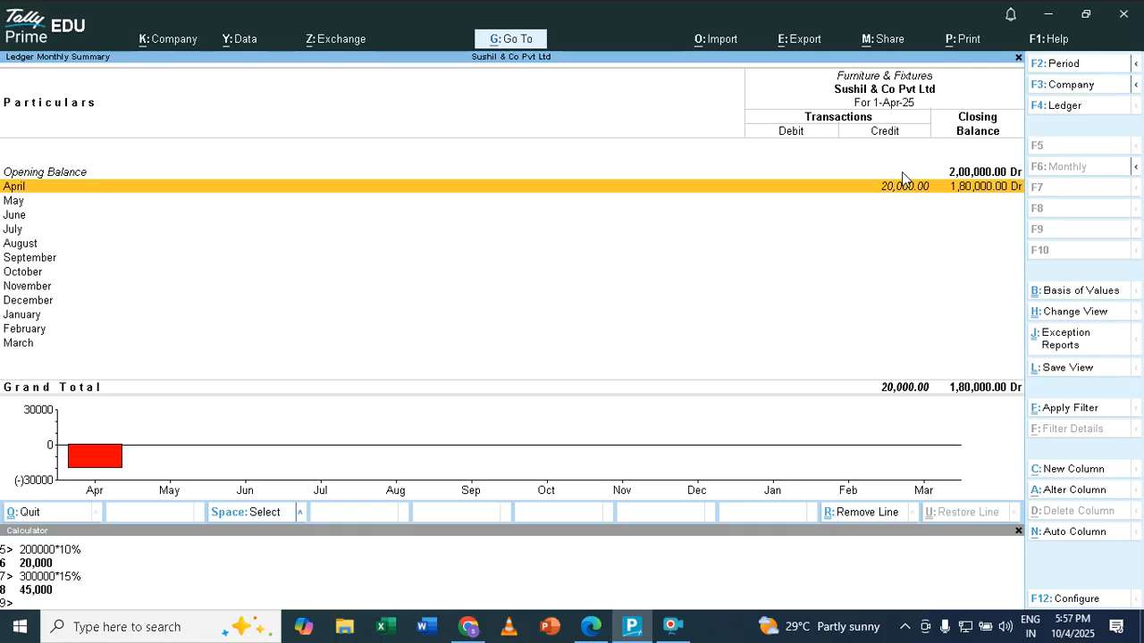
pyautogui.press('Return')
pyautogui.press('Return')
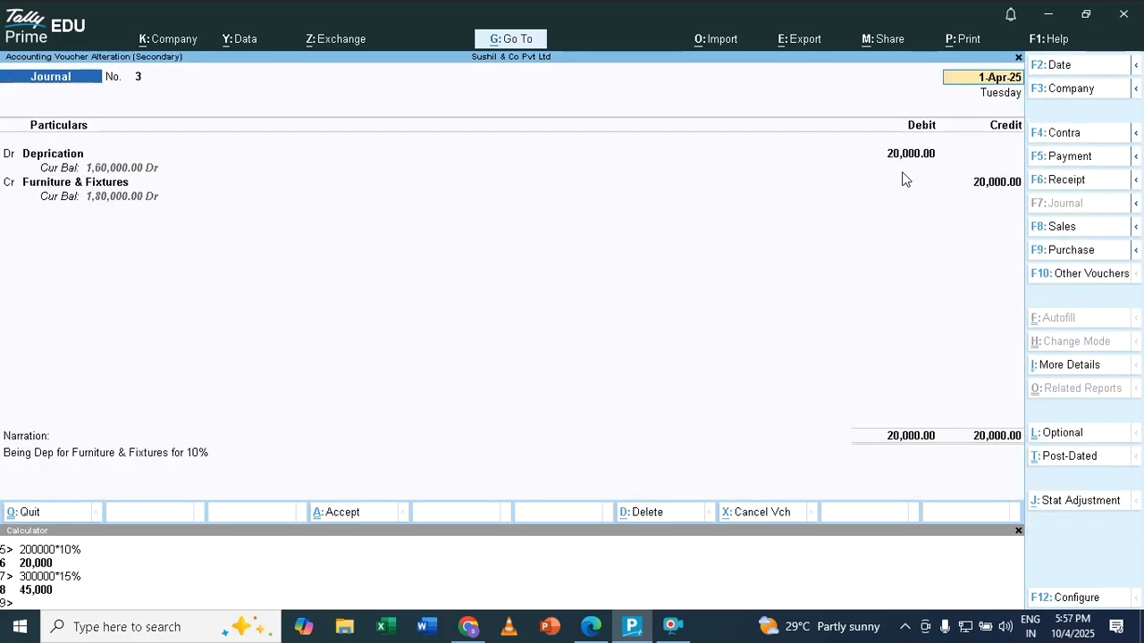
pyautogui.press('BackSpace')
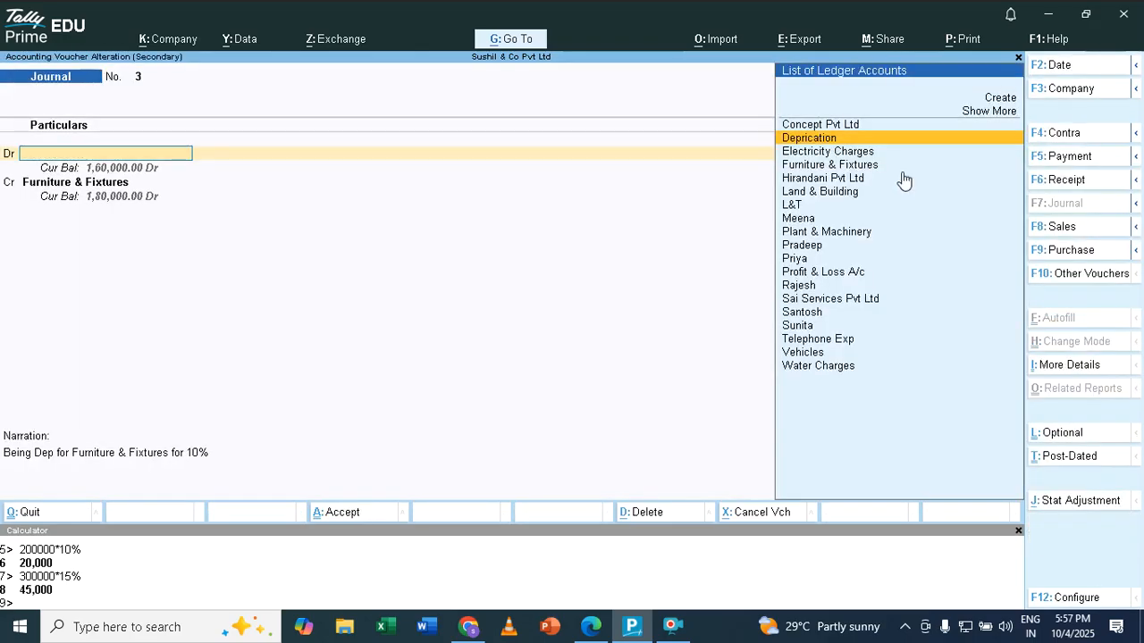
pyautogui.press('Escape')
pyautogui.press('y')
pyautogui.press('Escape')
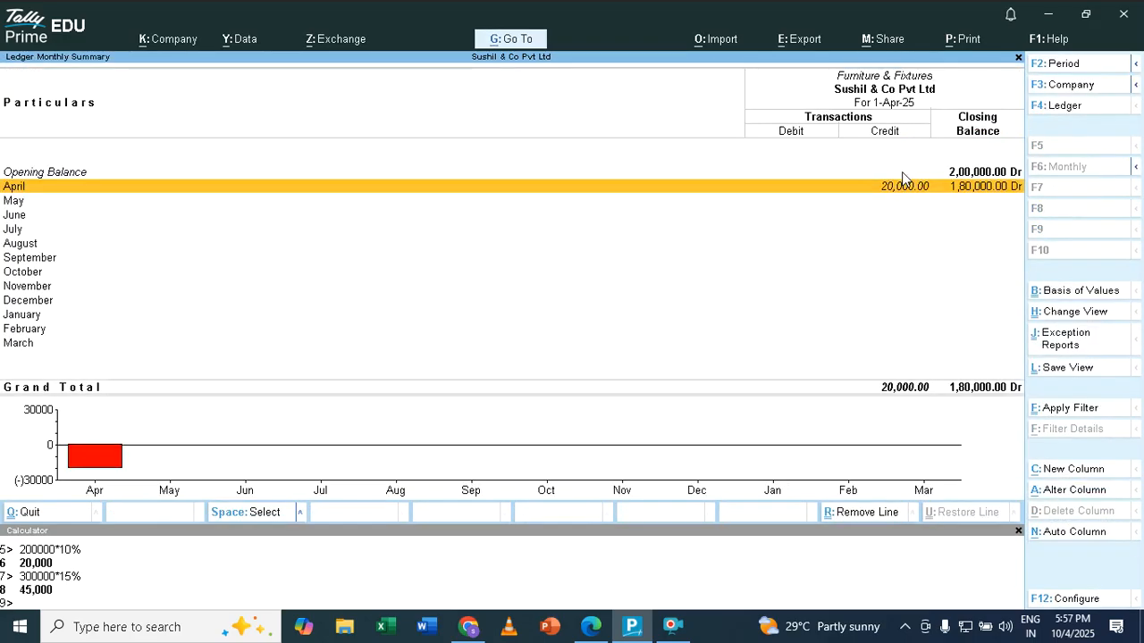
pyautogui.press('Escape')
# Drill down from Vehicles under Fixed Assets through April to open its depreciation journal voucher for alteration
pyautogui.press('Down')
pyautogui.press('Down')
pyautogui.press('Down')
pyautogui.press('Down')
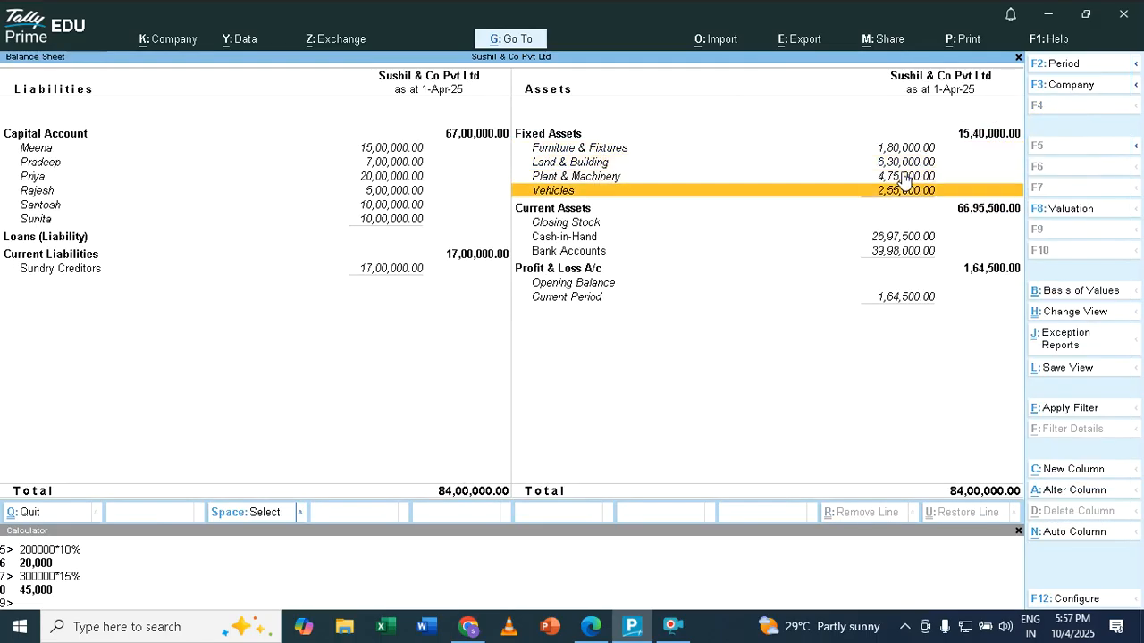
pyautogui.press('Up')
pyautogui.press('Return')
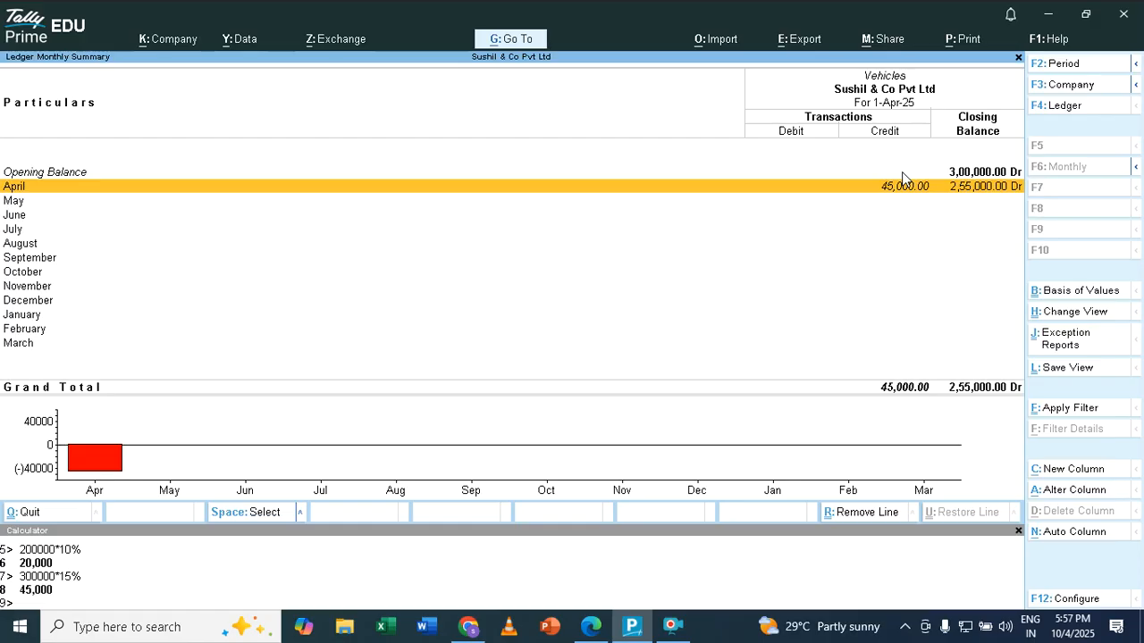
pyautogui.click(858, 134)
pyautogui.click(859, 134)
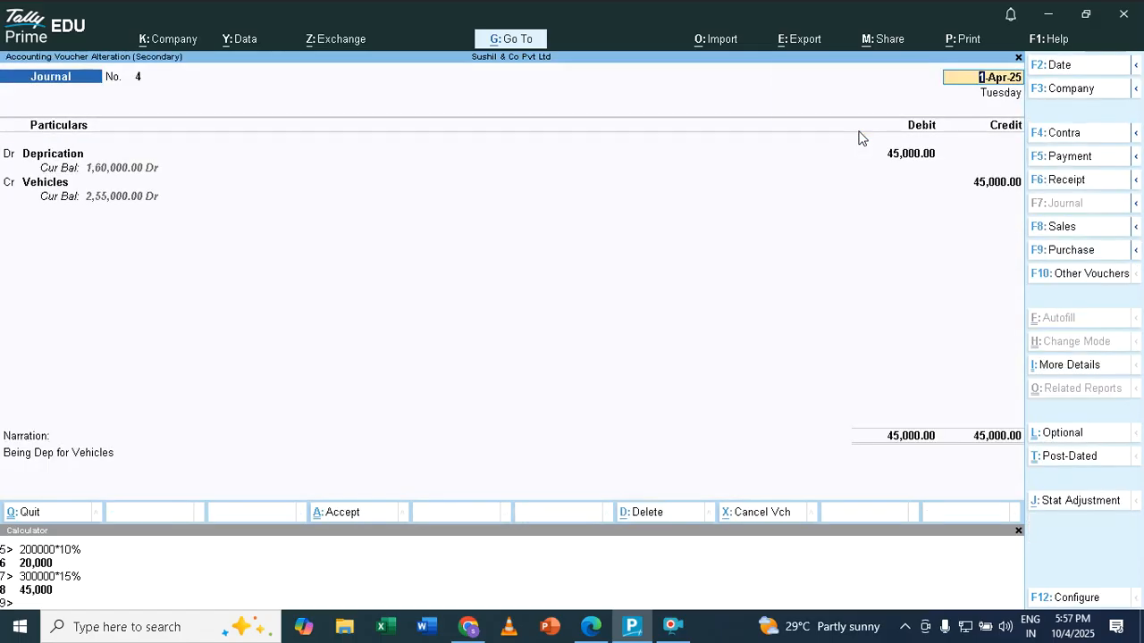
# Extend the Vehicles voucher's narration to "Being Dep for Vehicles for 15%", save it, and return to the Gateway of Tally
pyautogui.press('Return')
pyautogui.press('Return')
pyautogui.press('Return')
pyautogui.press('Return')
pyautogui.press('Return')
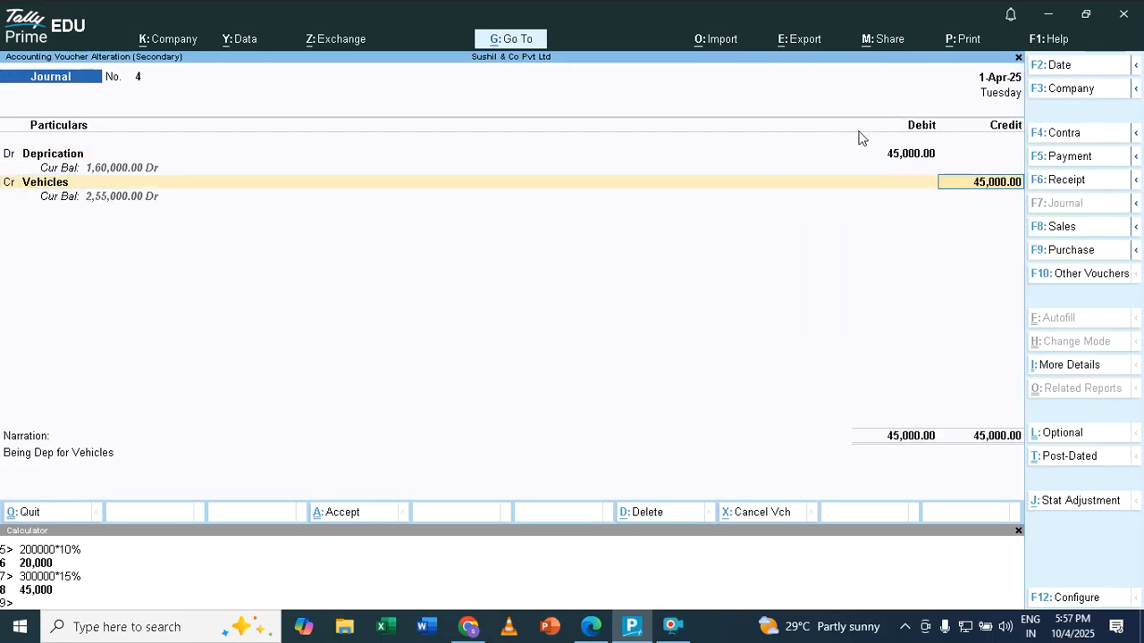
pyautogui.press('Return')
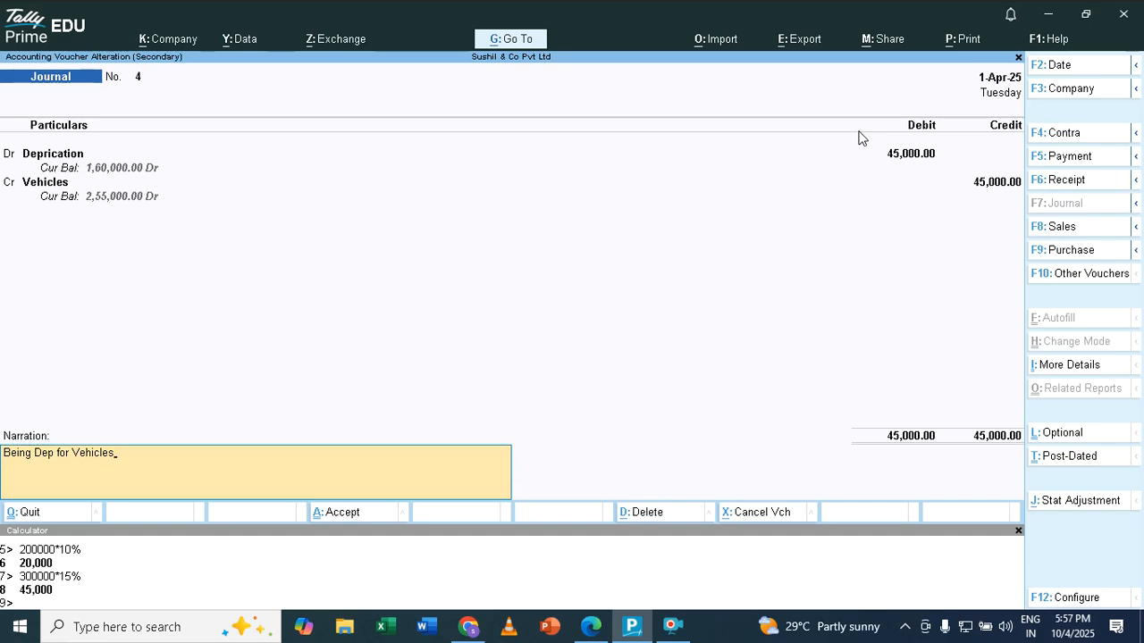
pyautogui.write('or 15%')
pyautogui.press('Return')
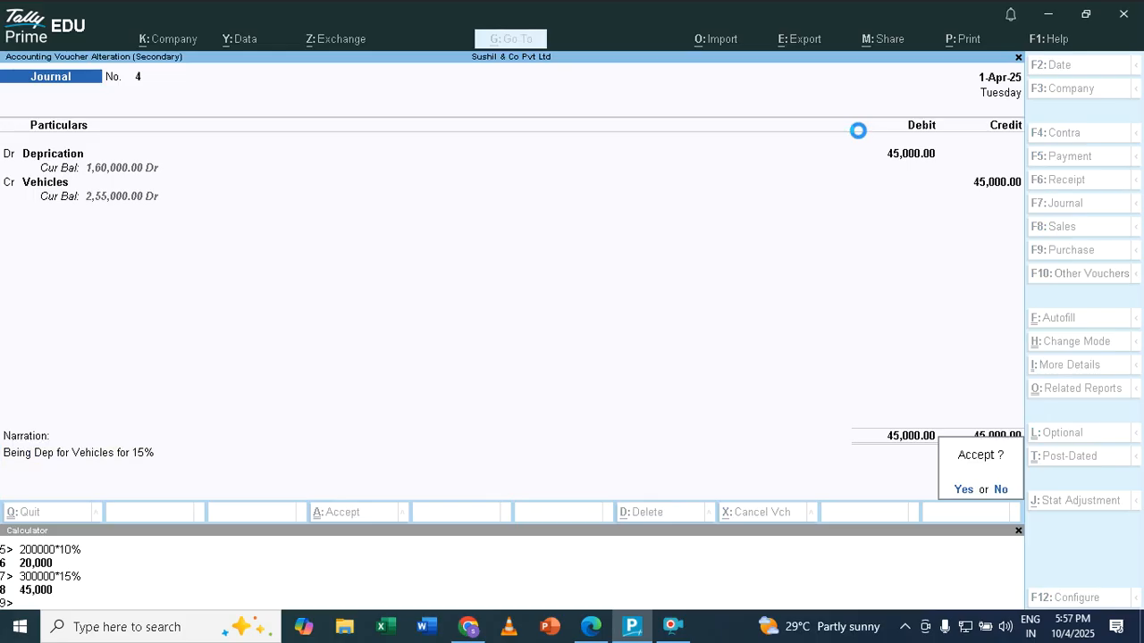
pyautogui.press('Return')
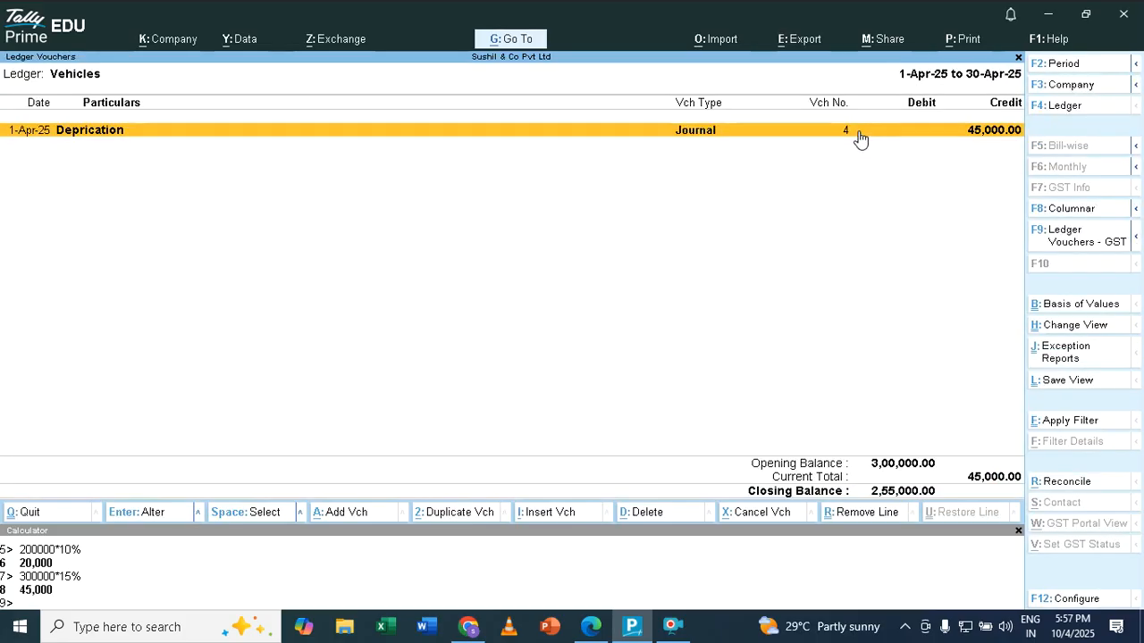
pyautogui.press('Escape')
pyautogui.press('Escape')
pyautogui.press('Escape')
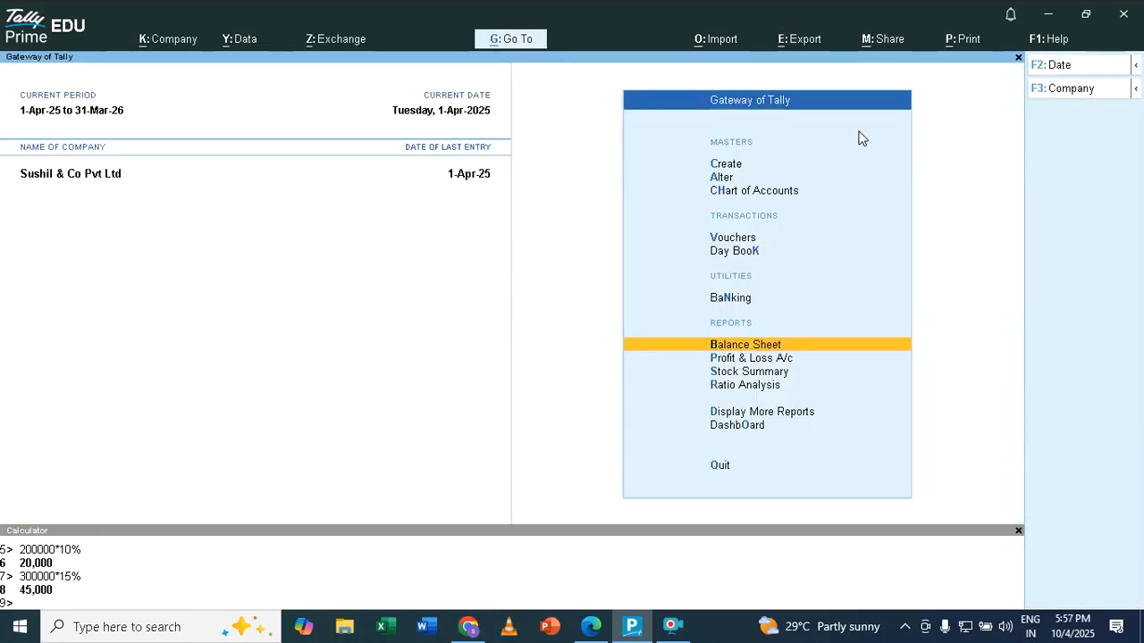